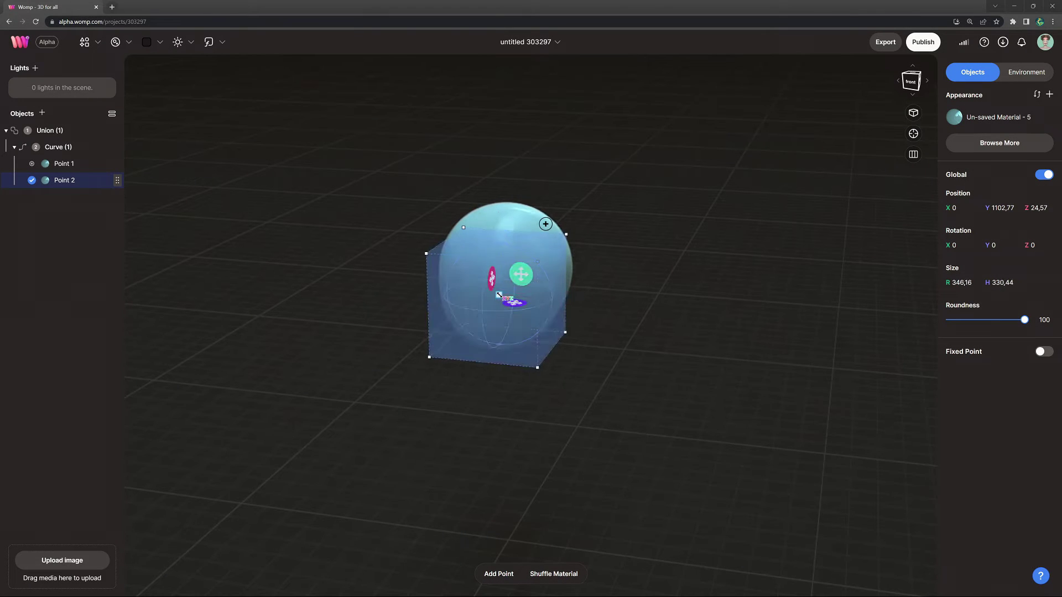
{"action": "left_click_drag", "start_coordinate": [570, 324], "coordinate": [579, 326]}
{"action": "left_click_drag", "start_coordinate": [512, 318], "coordinate": [503, 310]}
{"action": "left_click_drag", "start_coordinate": [570, 325], "coordinate": [578, 326]}
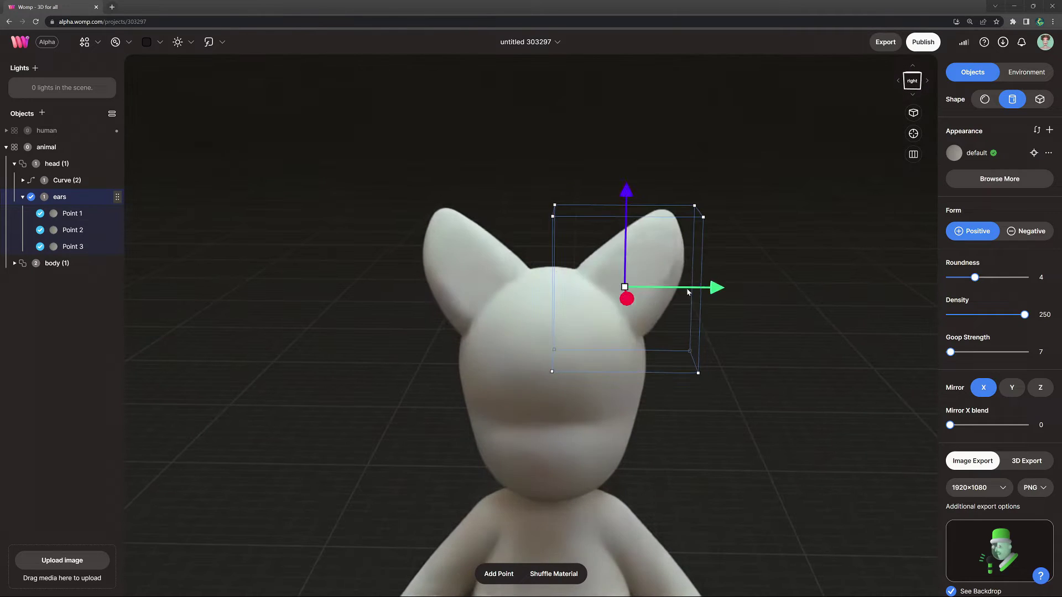
{"action": "key", "text": "ctrl+v"}
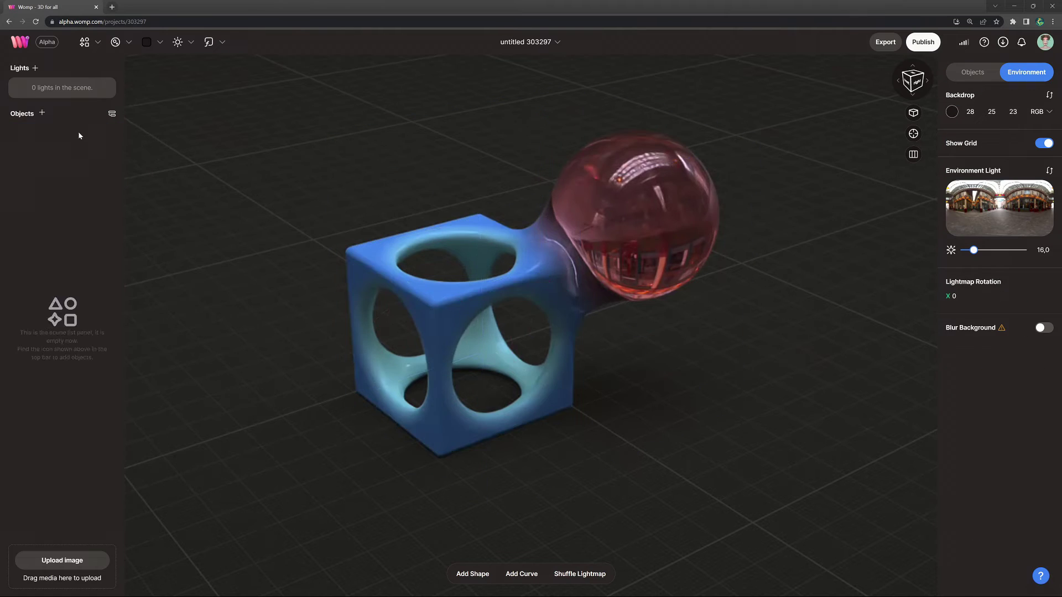
Add a curve to the empty scene and delete its second point
{"action": "left_click", "coordinate": [87, 47]}
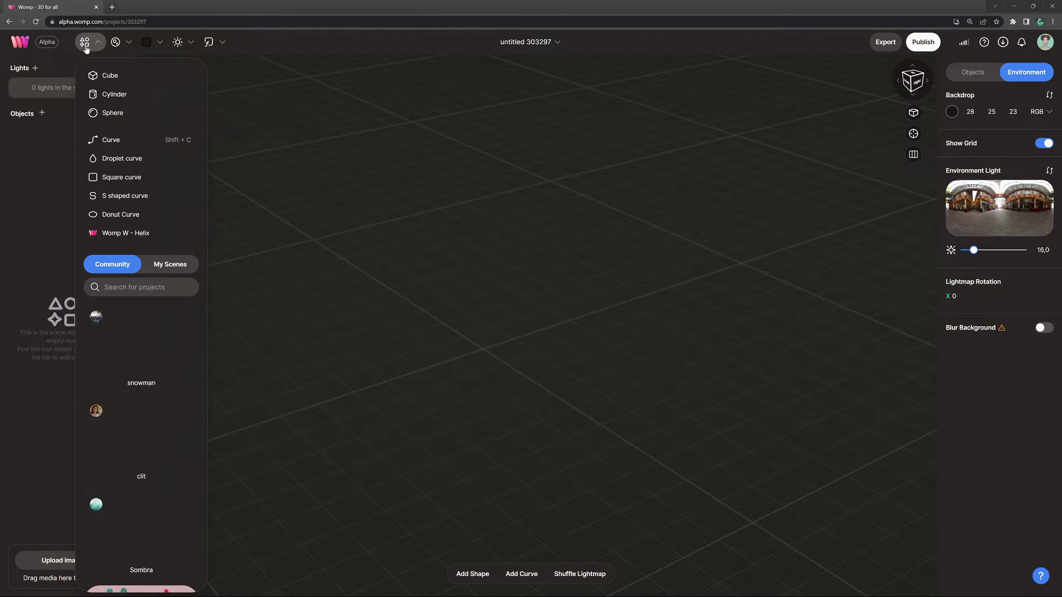
{"action": "left_click", "coordinate": [139, 140]}
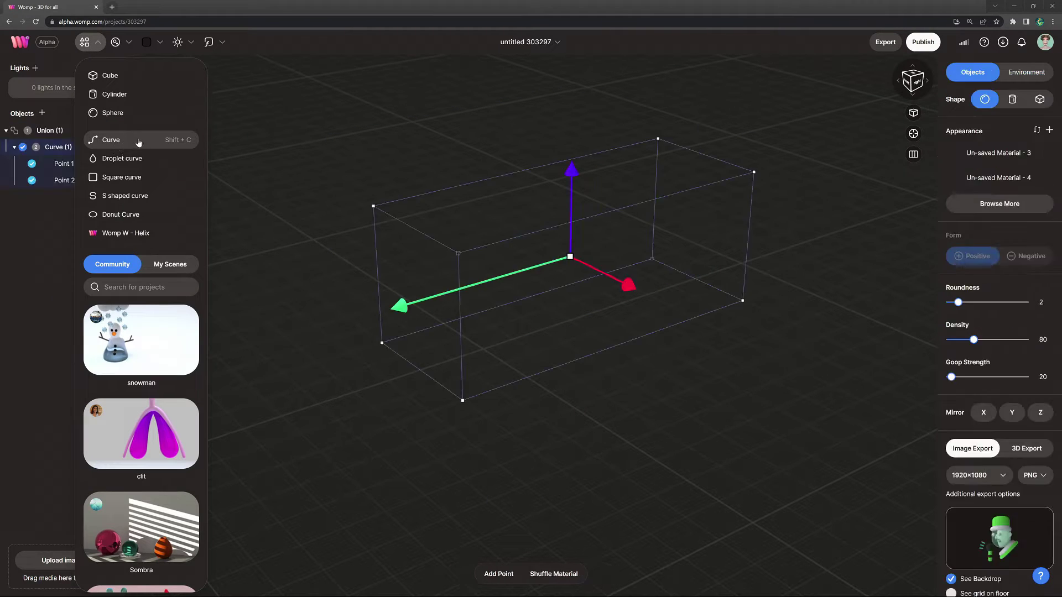
{"action": "left_click", "coordinate": [75, 182]}
{"action": "key", "text": "Delete"}
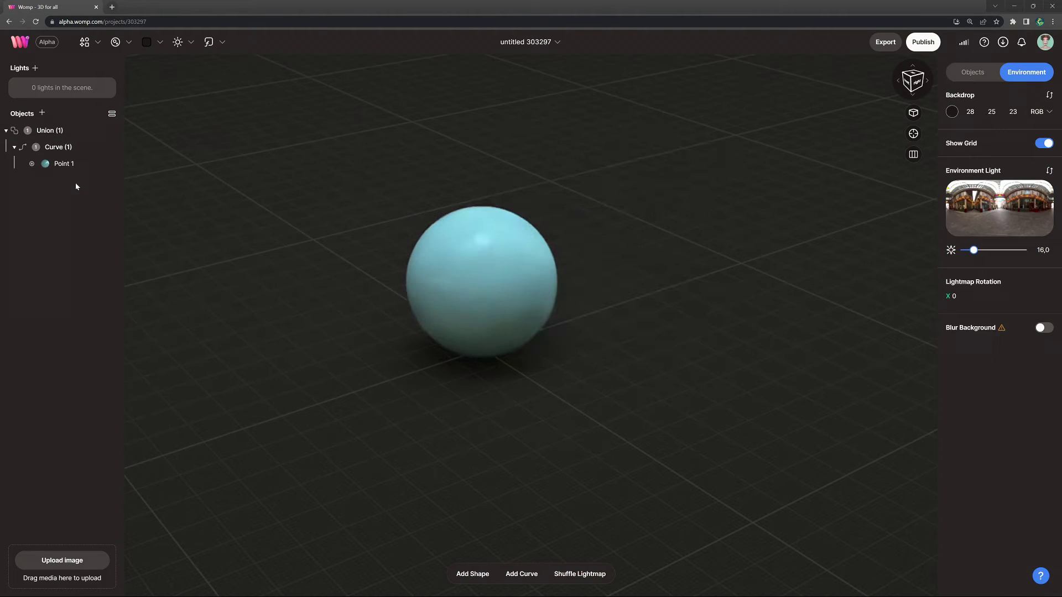
Change the curve's shape to cylinder and set its roundness to 4, density to 250 and goop strength to 10
{"action": "left_click", "coordinate": [72, 149]}
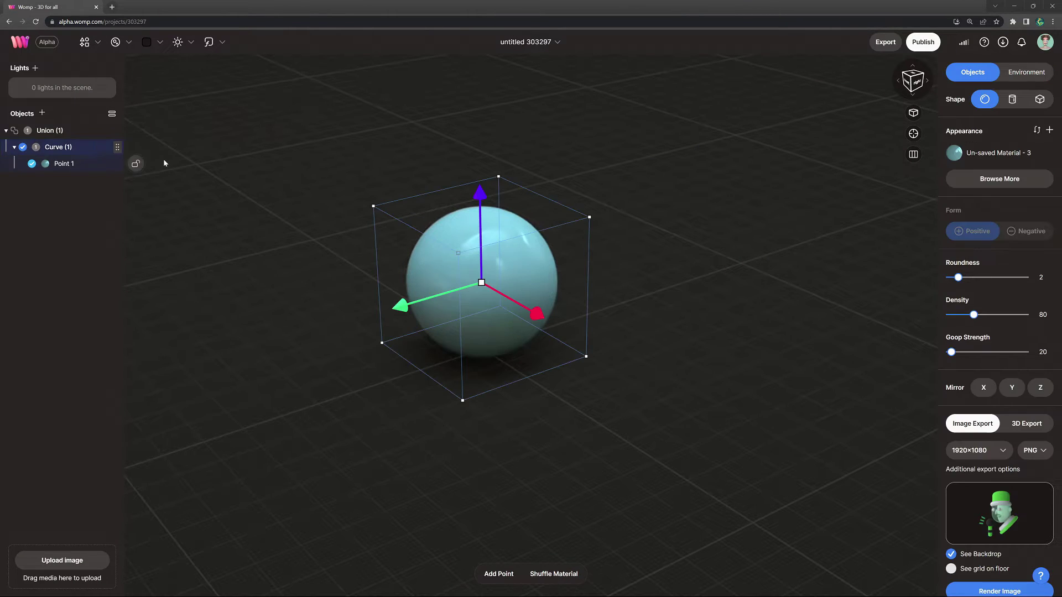
{"action": "left_click", "coordinate": [1012, 99]}
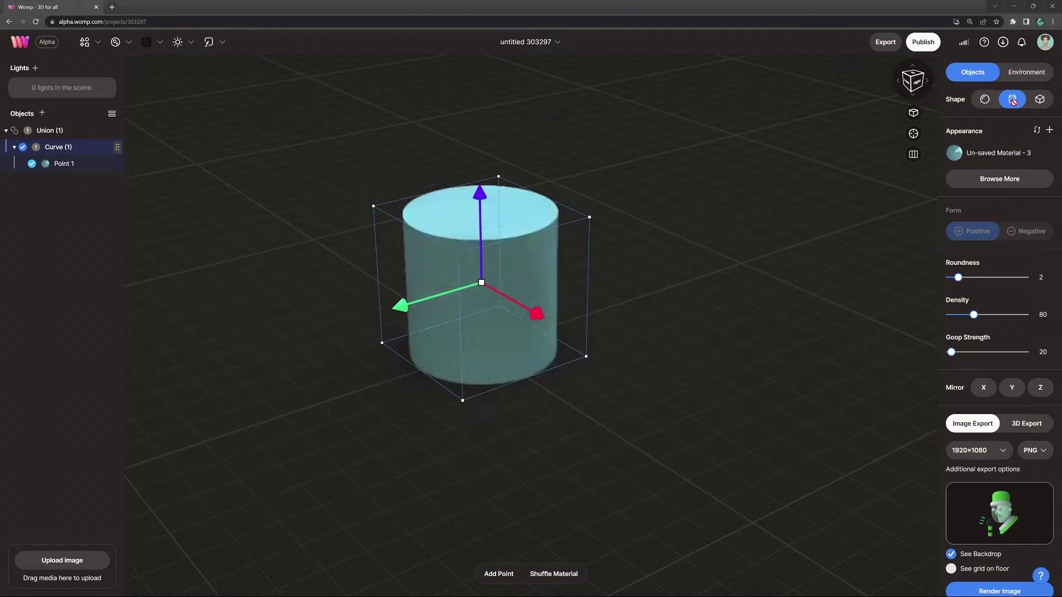
{"action": "left_click_drag", "start_coordinate": [958, 277], "coordinate": [976, 279]}
{"action": "scroll", "coordinate": [691, 181], "scroll_direction": "down", "scroll_amount": 2}
{"action": "middle_click_drag", "start_coordinate": [634, 194], "coordinate": [668, 279]}
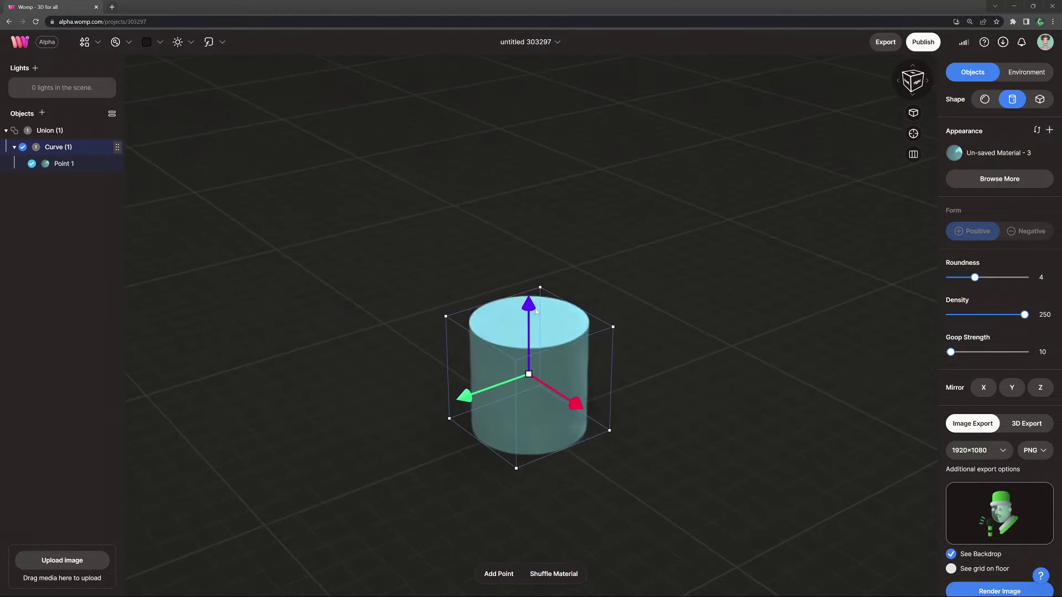
Raise the curve above the floor to a Y position of about 242
{"action": "left_click_drag", "start_coordinate": [528, 301], "coordinate": [509, 63]}
{"action": "middle_click_drag", "start_coordinate": [691, 109], "coordinate": [675, 172]}
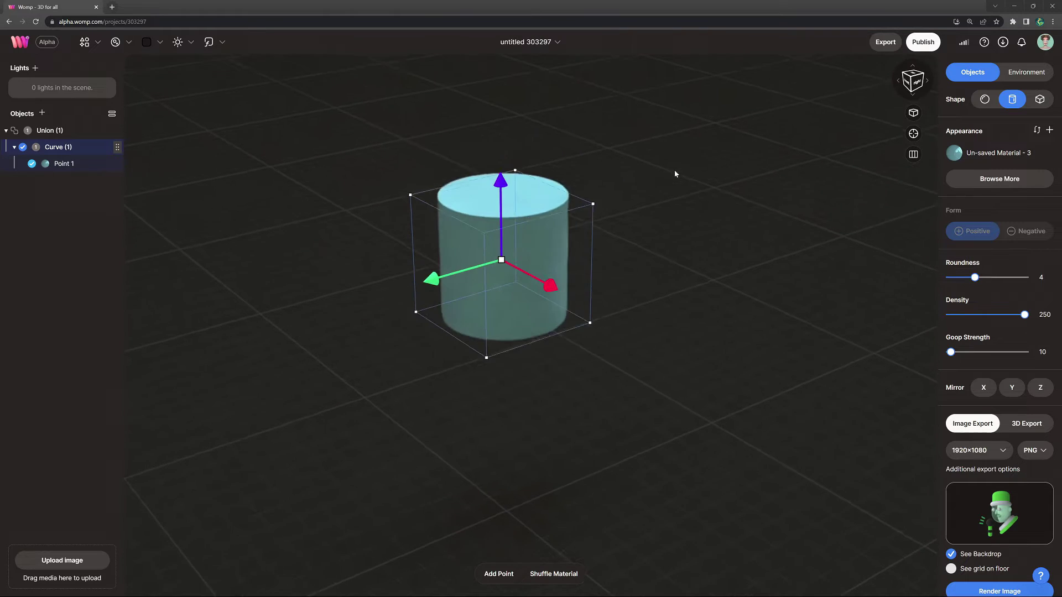
Set Point 1's roundness to 100 and reduce its height to about 95
{"action": "right_click_drag", "start_coordinate": [676, 172], "coordinate": [597, 158]}
{"action": "left_click", "coordinate": [70, 168]}
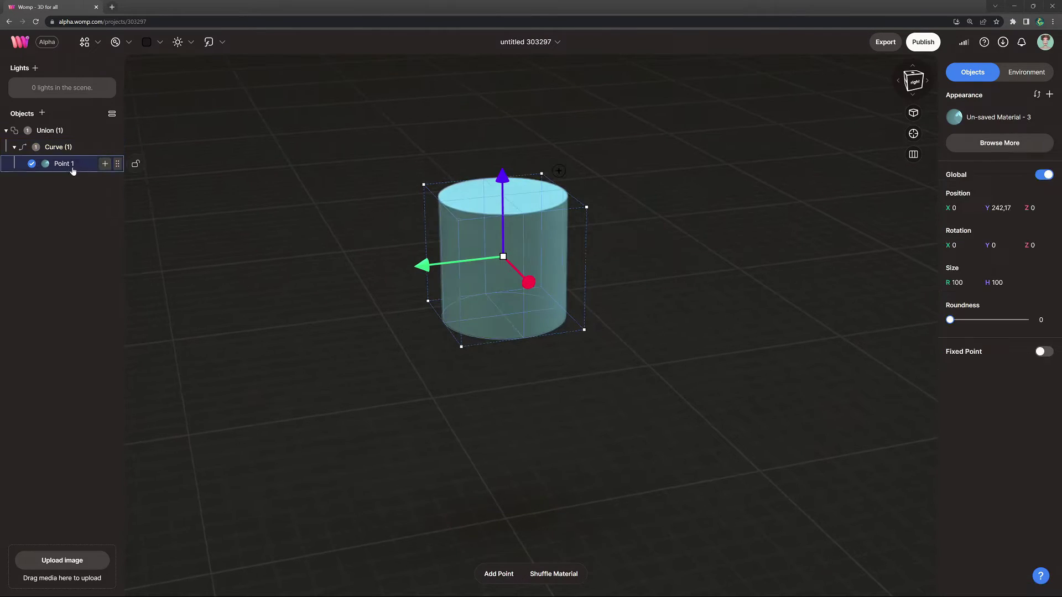
{"action": "left_click_drag", "start_coordinate": [950, 319], "coordinate": [1039, 319]}
{"action": "left_click_drag", "start_coordinate": [634, 185], "coordinate": [775, 178]}
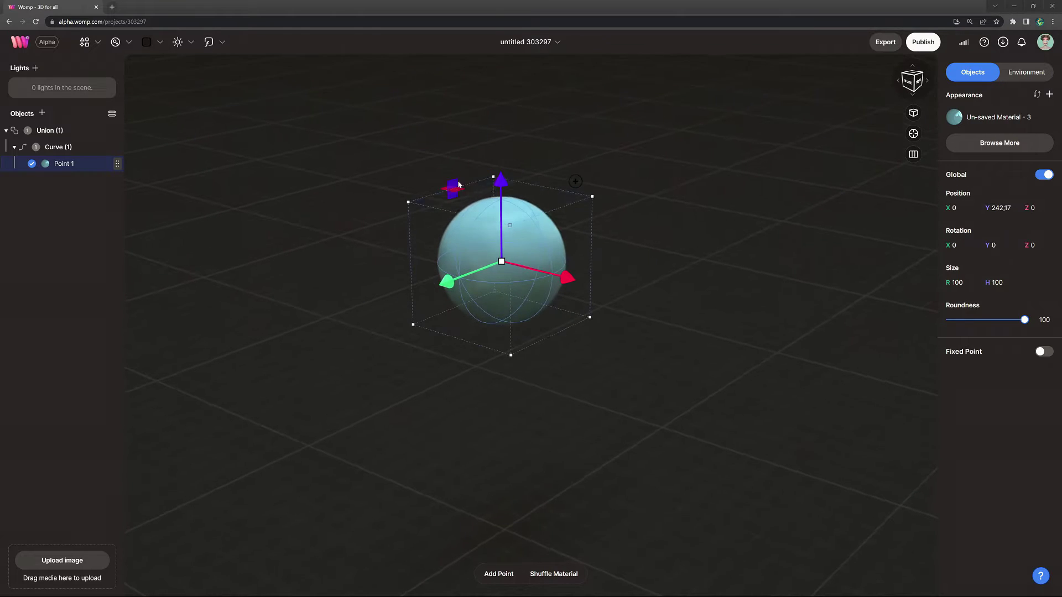
{"action": "left_click_drag", "start_coordinate": [453, 186], "coordinate": [452, 190]}
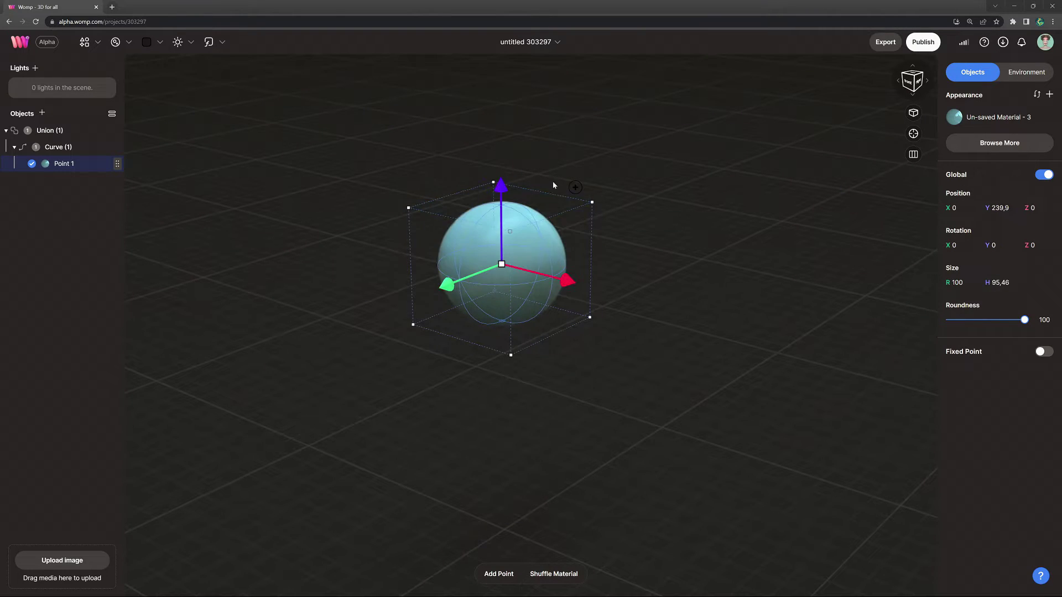
Duplicate Point 1 slightly below the original, scale the copy to a radius of about 350 and shift it to about Z 25
{"action": "left_click_drag", "start_coordinate": [500, 185], "coordinate": [504, 216], "text": "alt"}
{"action": "left_click_drag", "start_coordinate": [693, 236], "coordinate": [636, 232]}
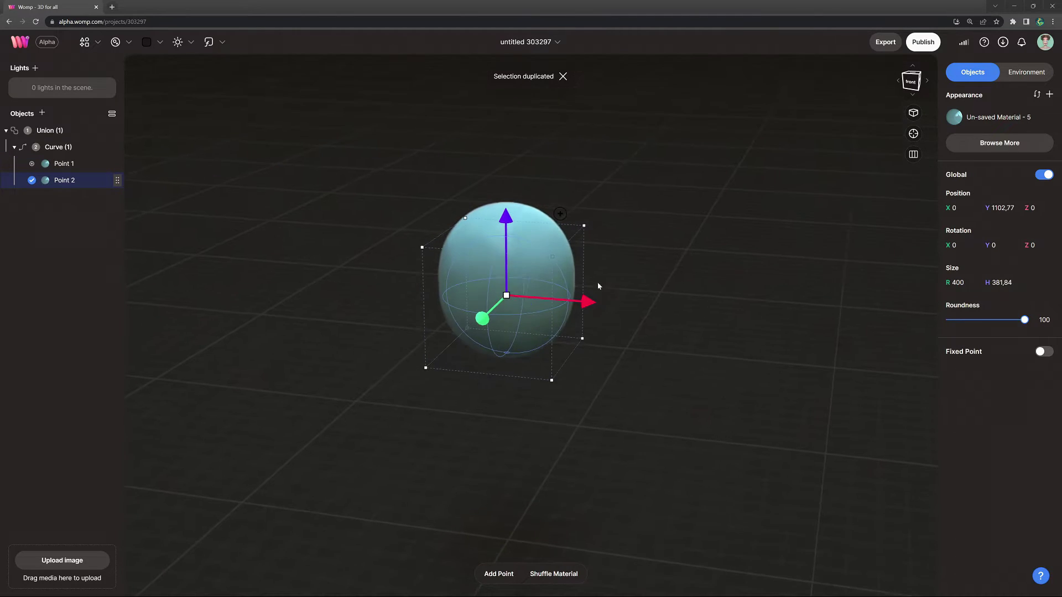
{"action": "left_click_drag", "start_coordinate": [507, 296], "coordinate": [500, 286]}
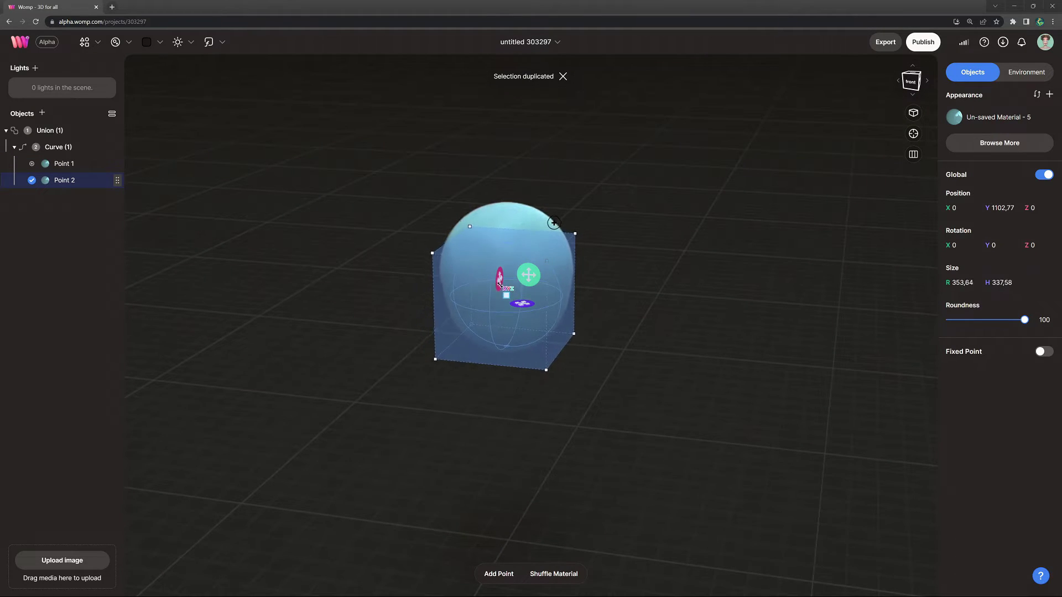
{"action": "left_click_drag", "start_coordinate": [572, 302], "coordinate": [568, 302]}
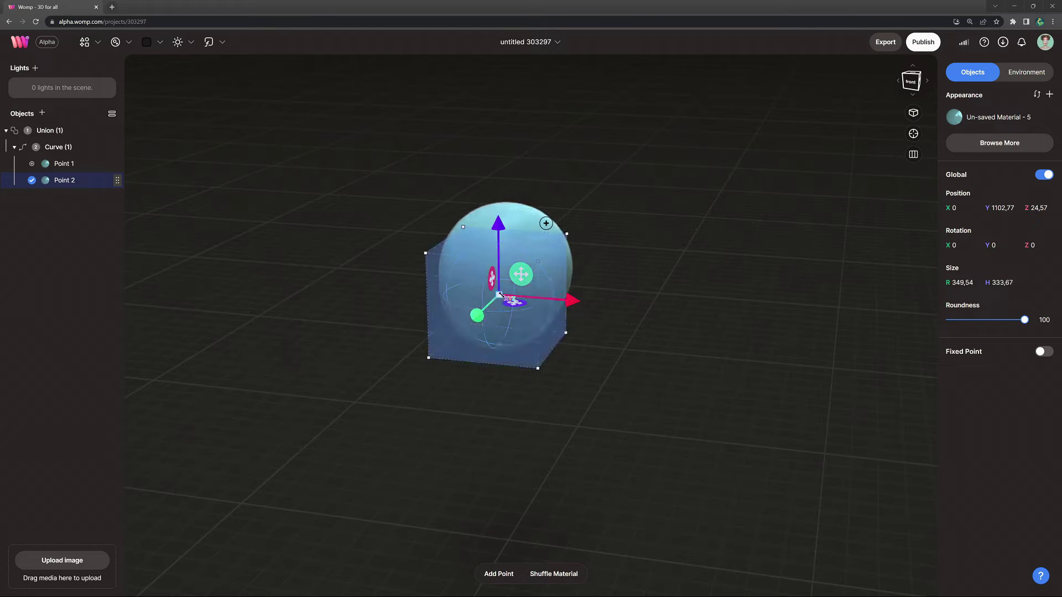
Duplicate Point 2 downward as the jaw, scale the copy to a radius of about 270 and shift it to about Z -16
{"action": "left_click_drag", "start_coordinate": [498, 226], "coordinate": [497, 246], "text": "alt"}
{"action": "left_click_drag", "start_coordinate": [567, 322], "coordinate": [580, 324]}
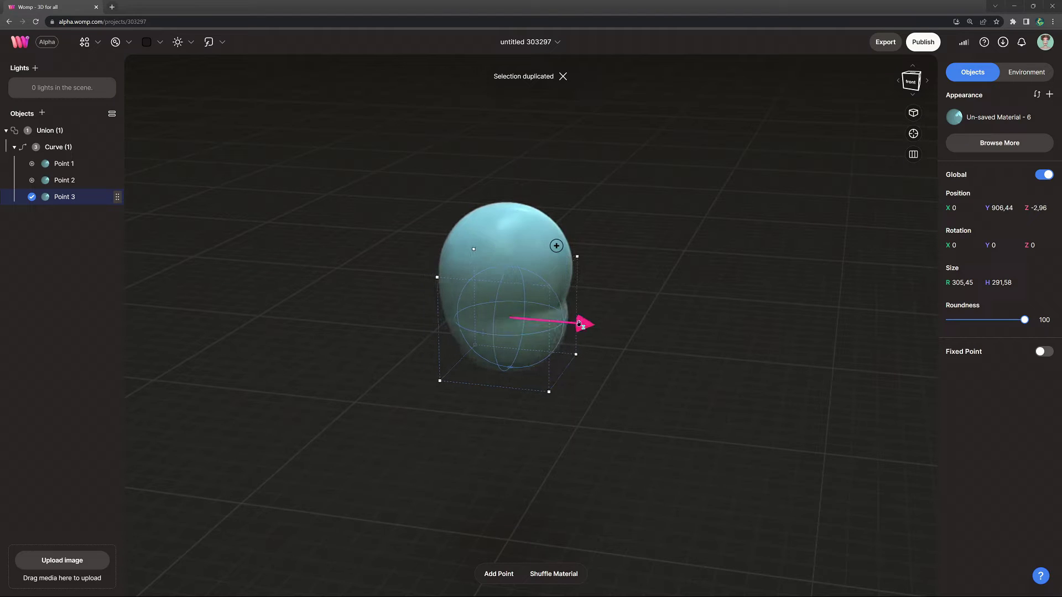
{"action": "left_click_drag", "start_coordinate": [509, 318], "coordinate": [502, 308]}
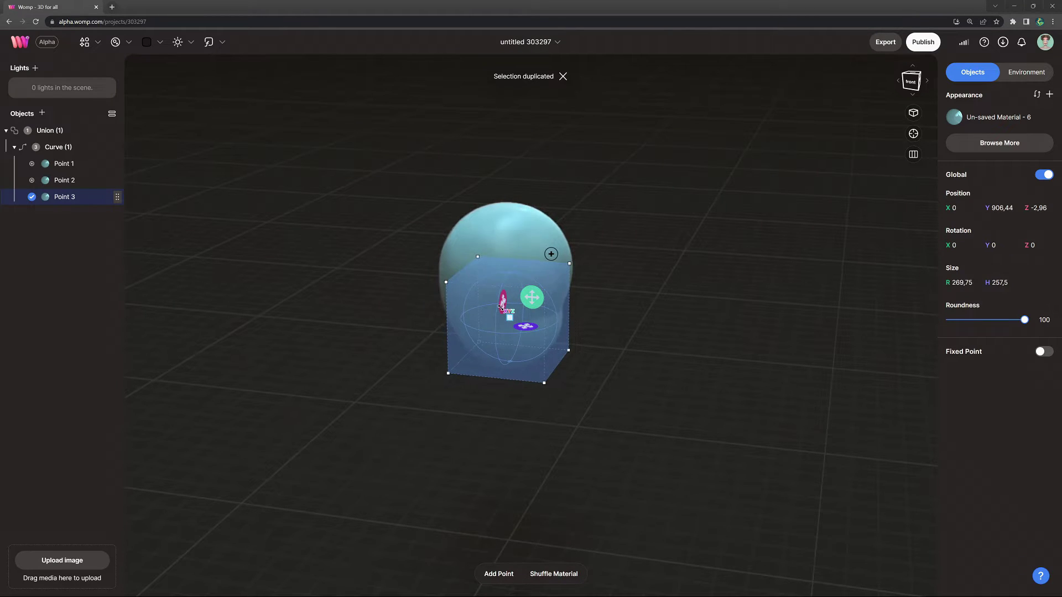
{"action": "left_click_drag", "start_coordinate": [573, 323], "coordinate": [578, 326]}
{"action": "left_click", "coordinate": [692, 340]}
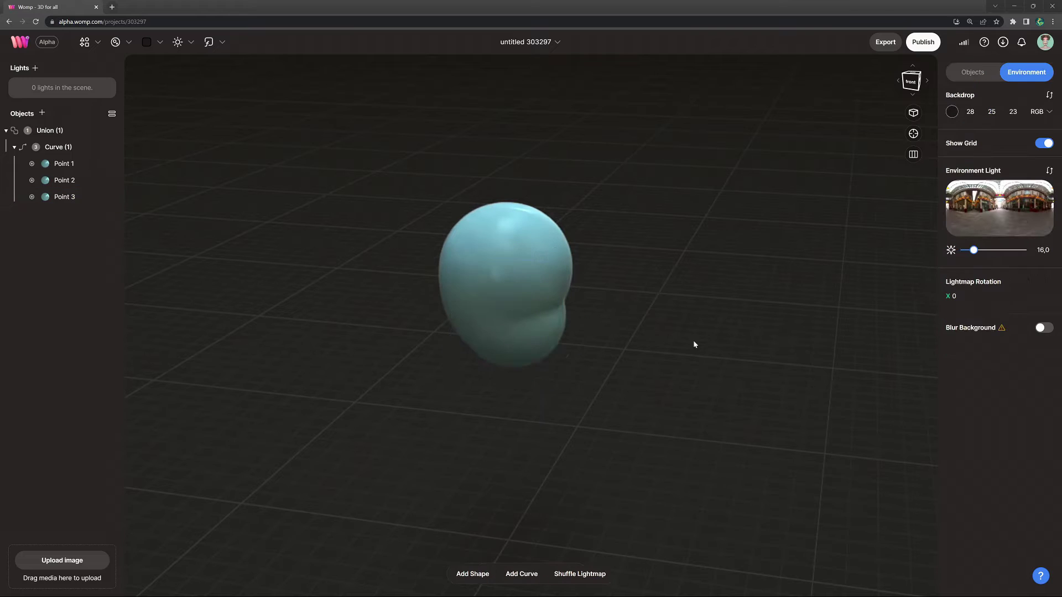
Resize Point 2 of the head curve to a radius of about 325
{"action": "left_click_drag", "start_coordinate": [693, 340], "coordinate": [340, 291]}
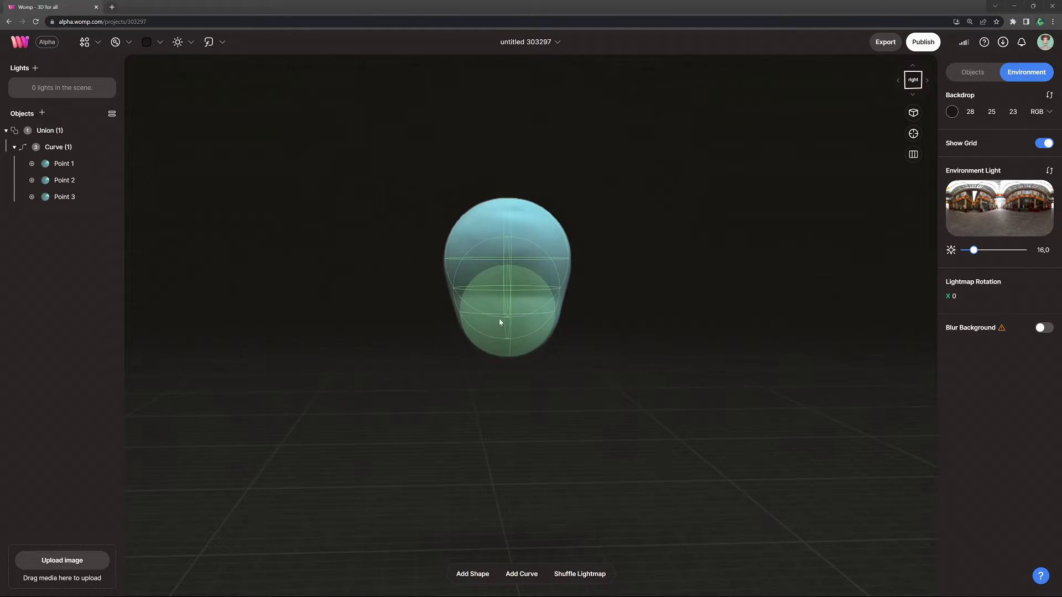
{"action": "left_click", "coordinate": [528, 337]}
{"action": "left_click", "coordinate": [65, 180]}
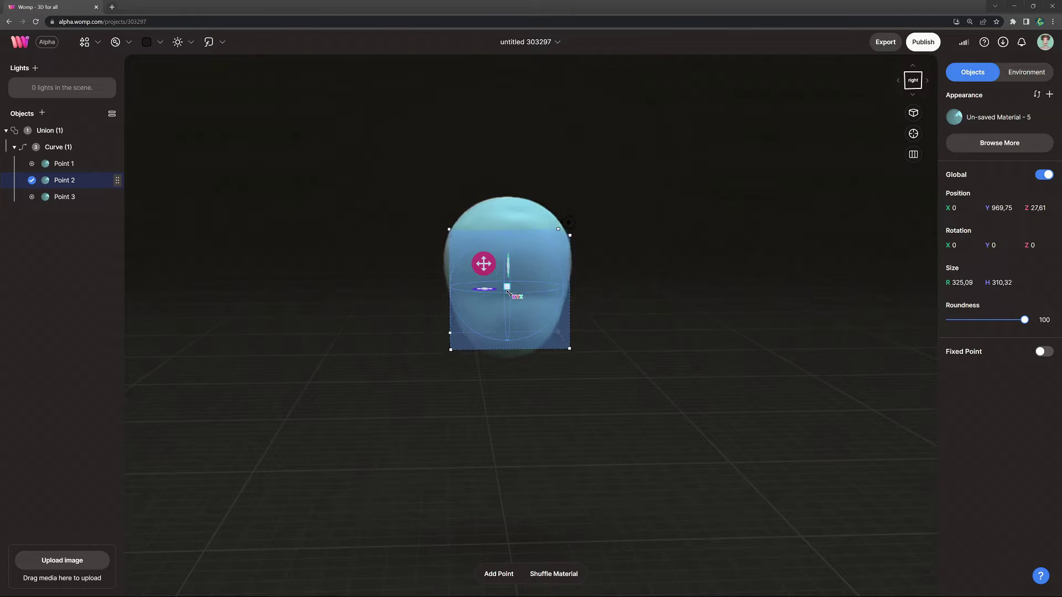
{"action": "left_click", "coordinate": [665, 307]}
Flatten Point 3 at the jaw to a height of about 229 and shift it to about Z -23
{"action": "left_click_drag", "start_coordinate": [665, 308], "coordinate": [638, 315]}
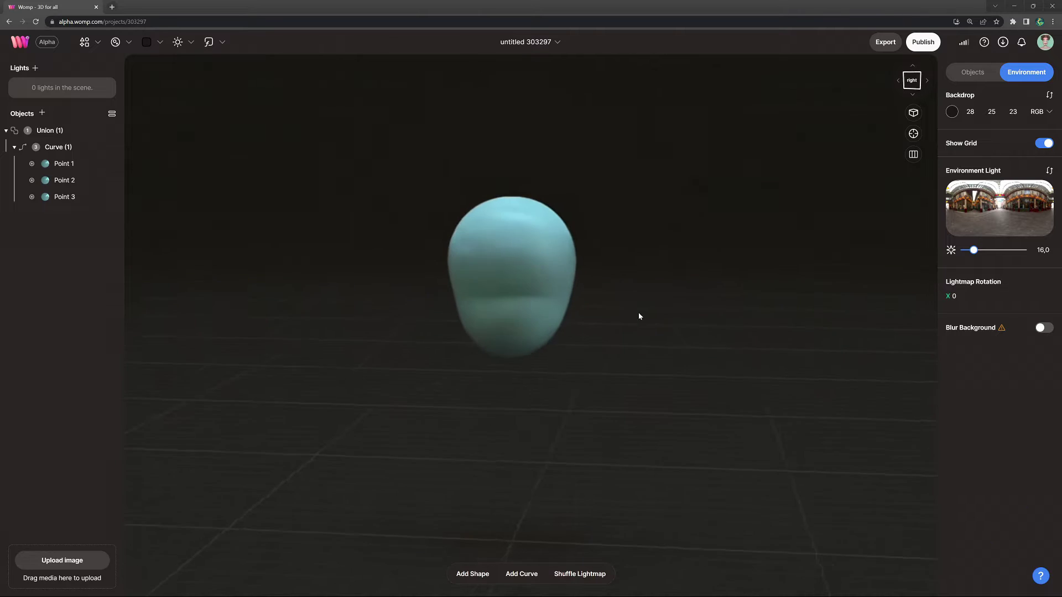
{"action": "scroll", "coordinate": [640, 316], "scroll_direction": "up", "scroll_amount": 2}
{"action": "left_click_drag", "start_coordinate": [805, 328], "coordinate": [677, 346]}
{"action": "left_click", "coordinate": [545, 356]}
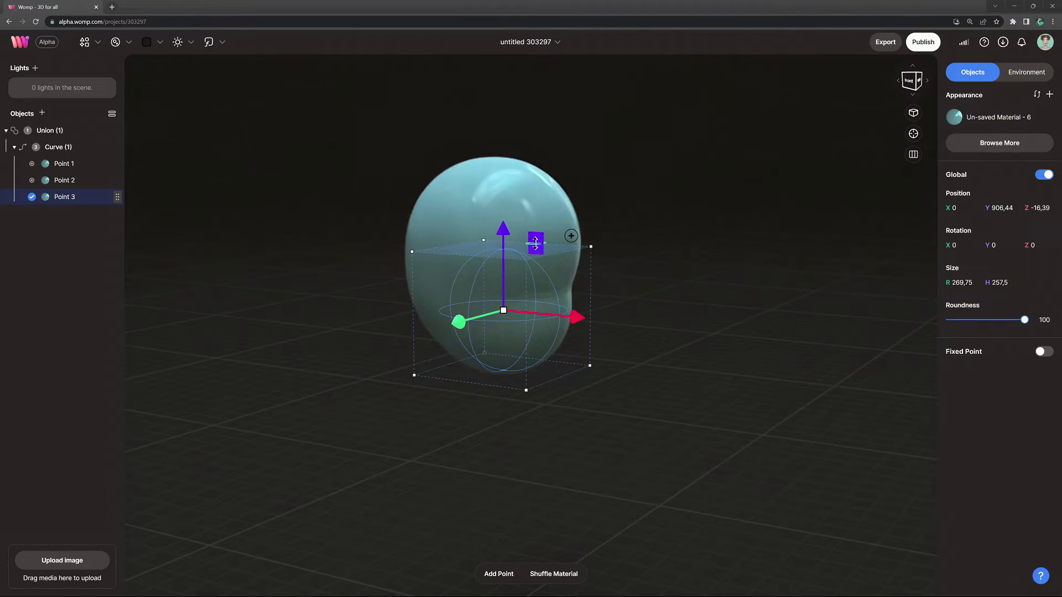
{"action": "left_click_drag", "start_coordinate": [536, 241], "coordinate": [502, 239]}
{"action": "left_click_drag", "start_coordinate": [569, 321], "coordinate": [579, 326]}
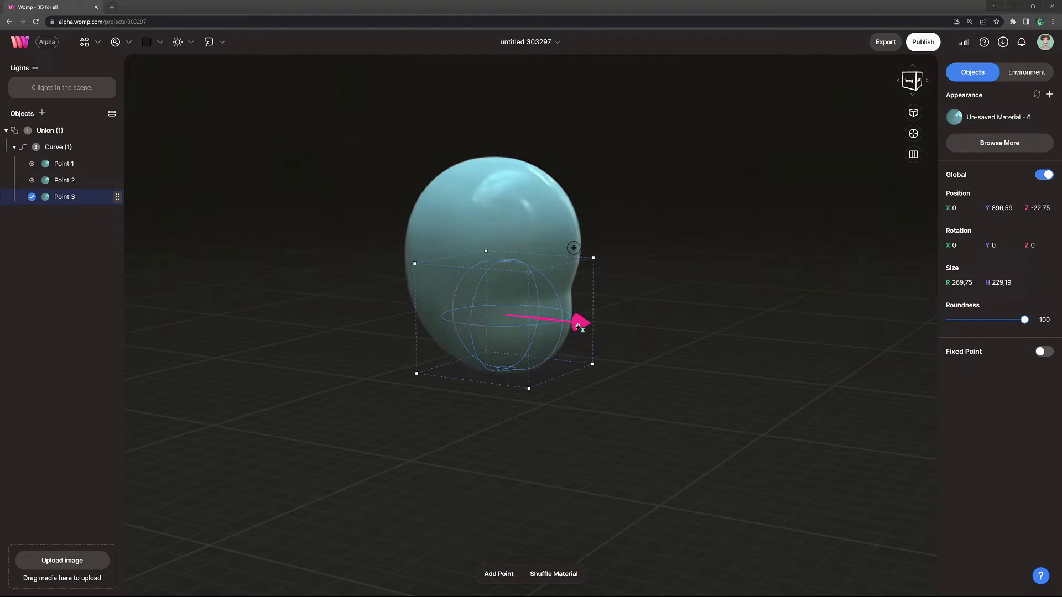
{"action": "left_click", "coordinate": [565, 366]}
Add a cylinder to the union that contains the head curve
{"action": "left_click_drag", "start_coordinate": [608, 394], "coordinate": [311, 394]}
{"action": "right_click_drag", "start_coordinate": [311, 397], "coordinate": [409, 384]}
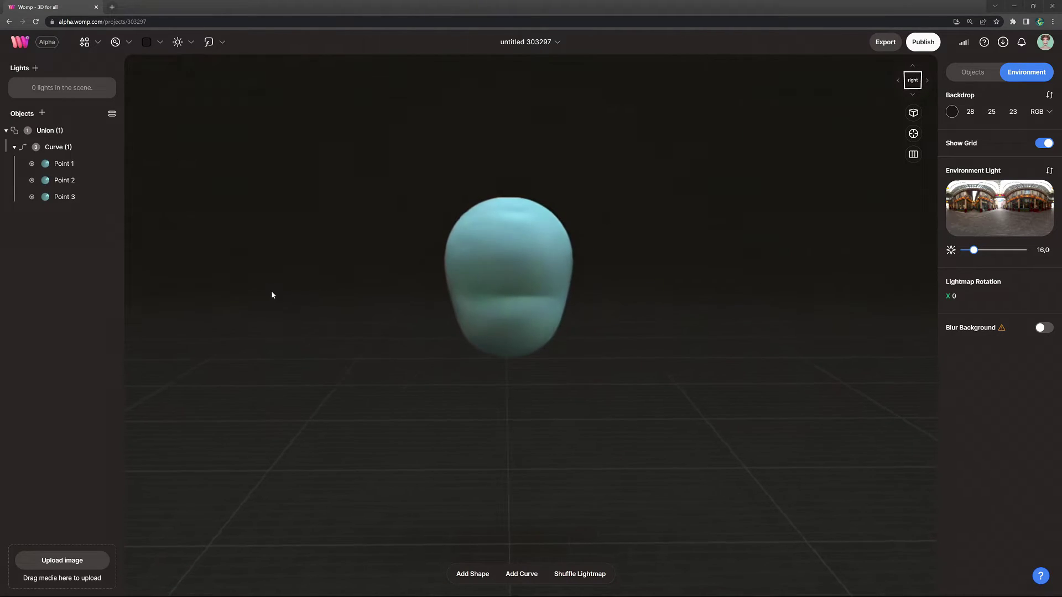
{"action": "left_click", "coordinate": [77, 142]}
{"action": "left_click", "coordinate": [65, 133]}
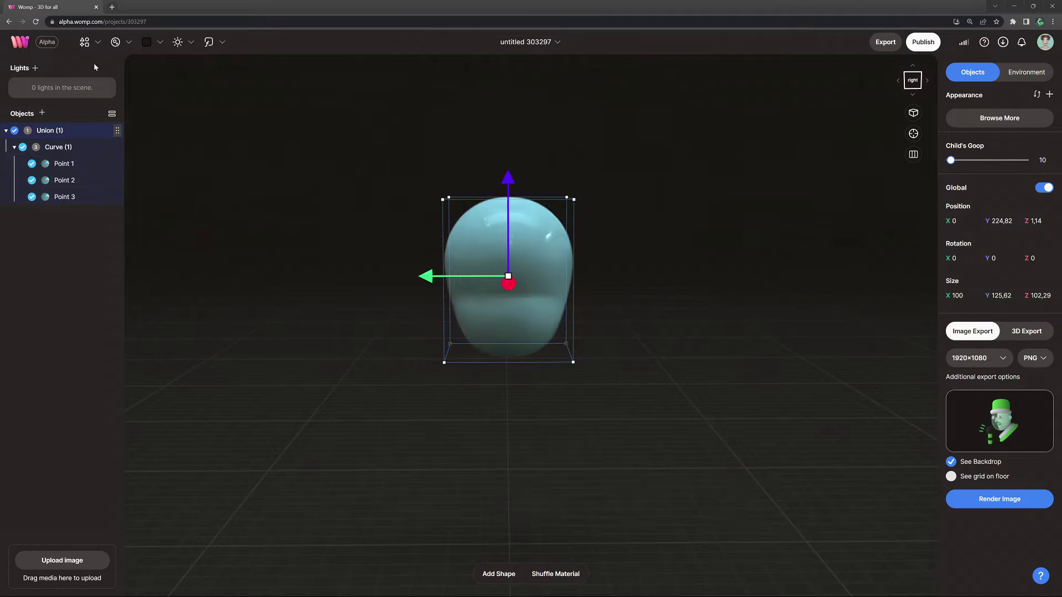
{"action": "left_click", "coordinate": [85, 43]}
{"action": "left_click", "coordinate": [146, 100]}
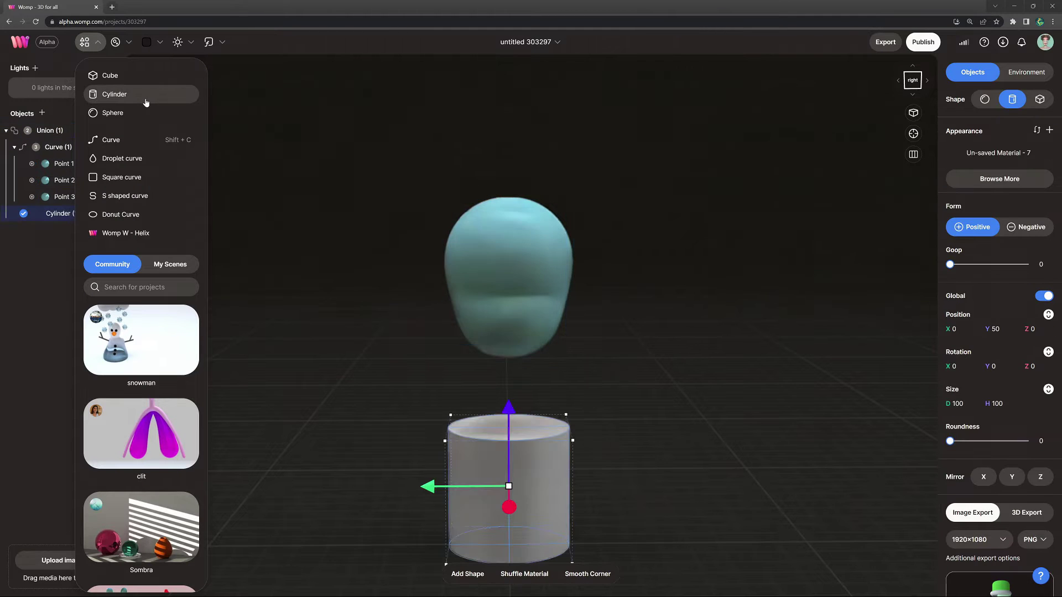
Mirror the new cylinder across X and move it sideways to about X 108
{"action": "left_click", "coordinate": [51, 257]}
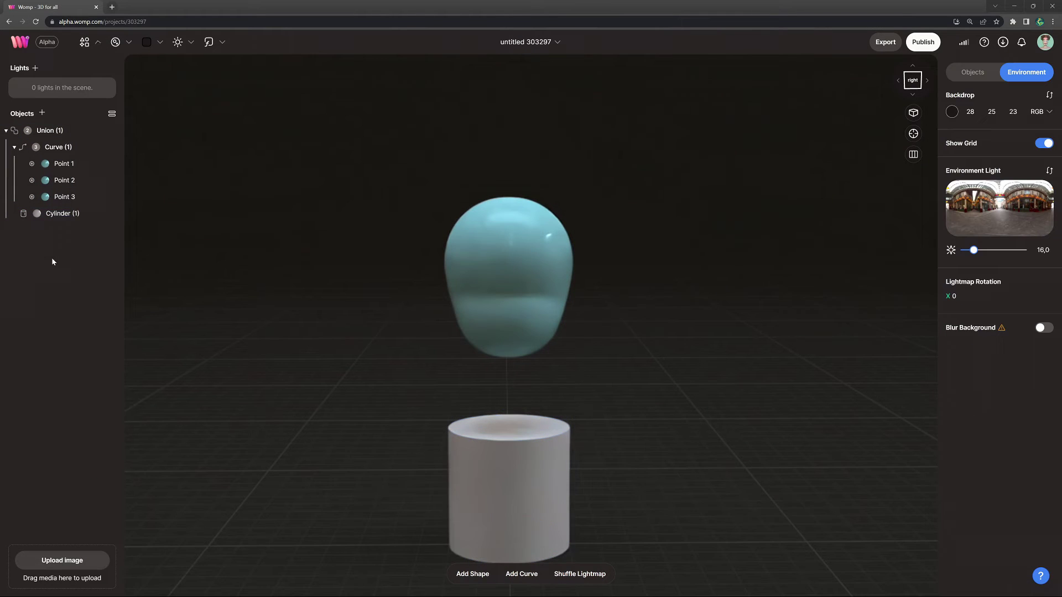
{"action": "left_click_drag", "start_coordinate": [335, 414], "coordinate": [522, 433]}
{"action": "left_click", "coordinate": [522, 434]}
{"action": "scroll", "coordinate": [659, 481], "scroll_direction": "down", "scroll_amount": 2}
{"action": "left_click_drag", "start_coordinate": [658, 485], "coordinate": [780, 465]}
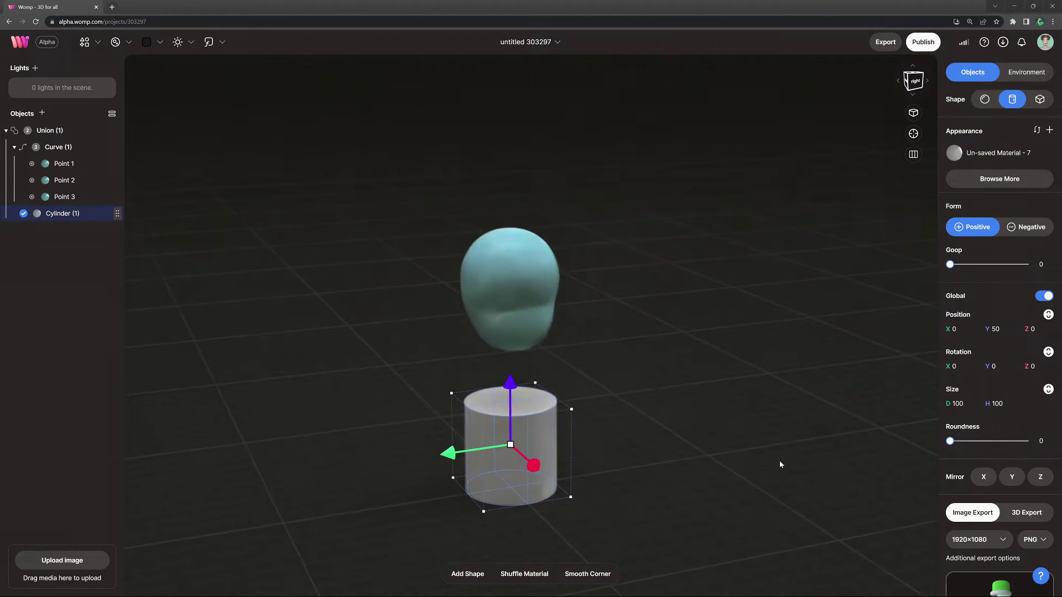
{"action": "left_click", "coordinate": [983, 477]}
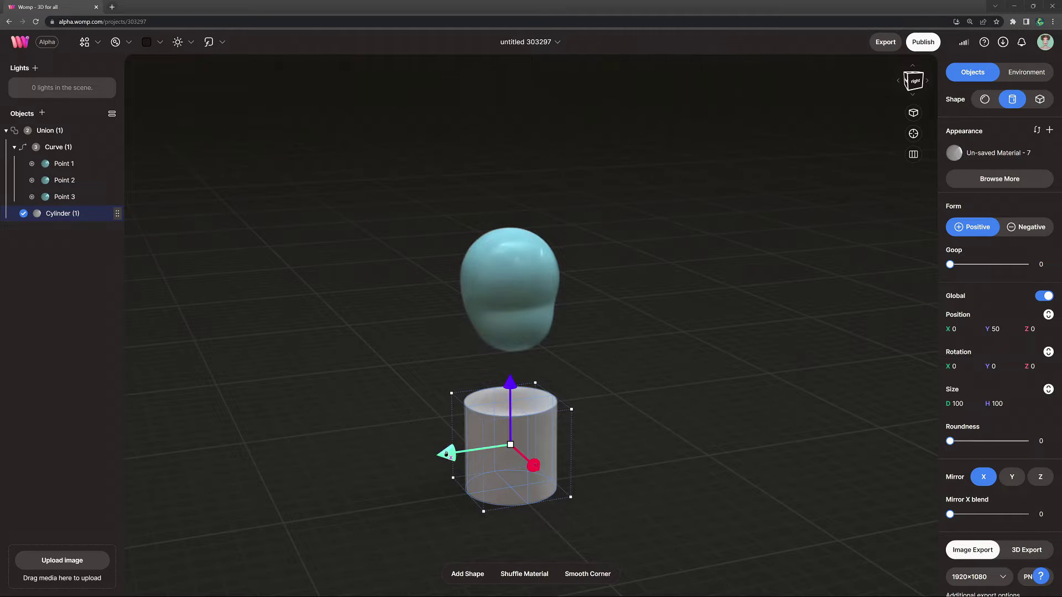
{"action": "left_click_drag", "start_coordinate": [446, 454], "coordinate": [543, 440]}
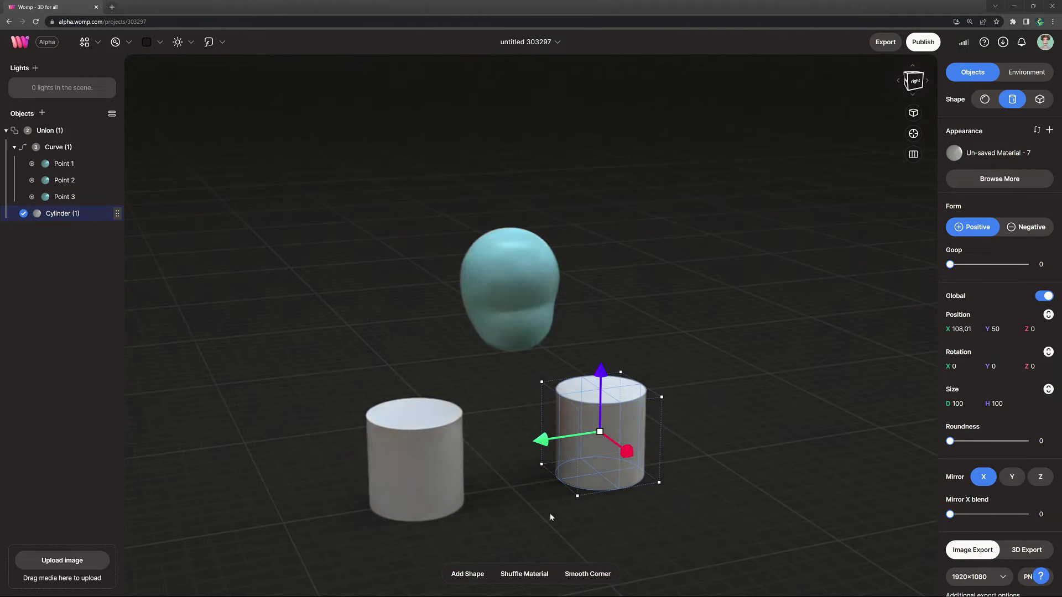
Rotate the mirrored cylinder to -90 degrees around X so it lies on its side
{"action": "left_click_drag", "start_coordinate": [549, 513], "coordinate": [605, 504]}
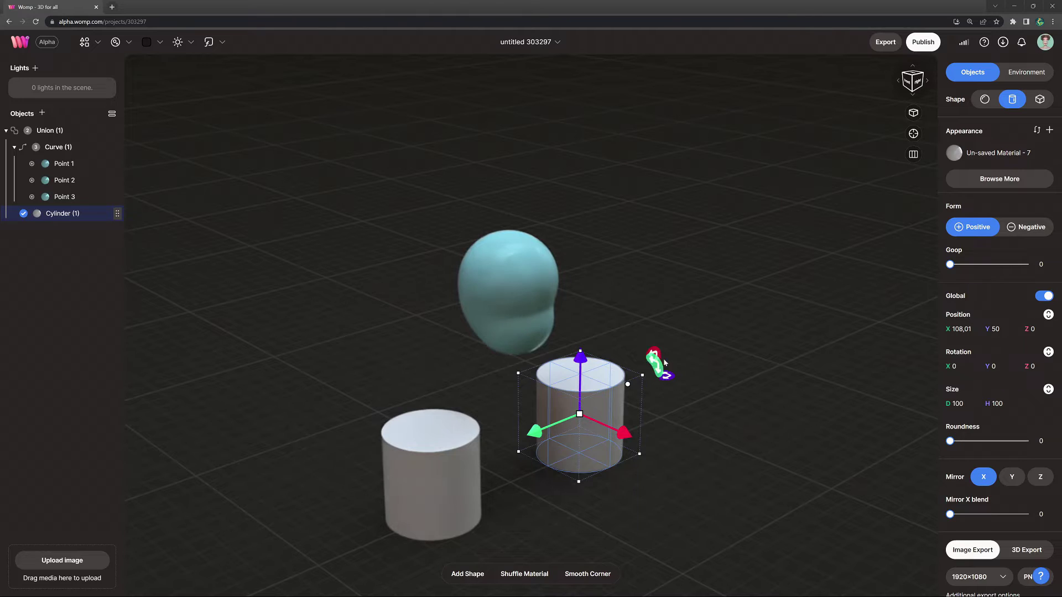
{"action": "left_click_drag", "start_coordinate": [659, 366], "coordinate": [712, 463]}
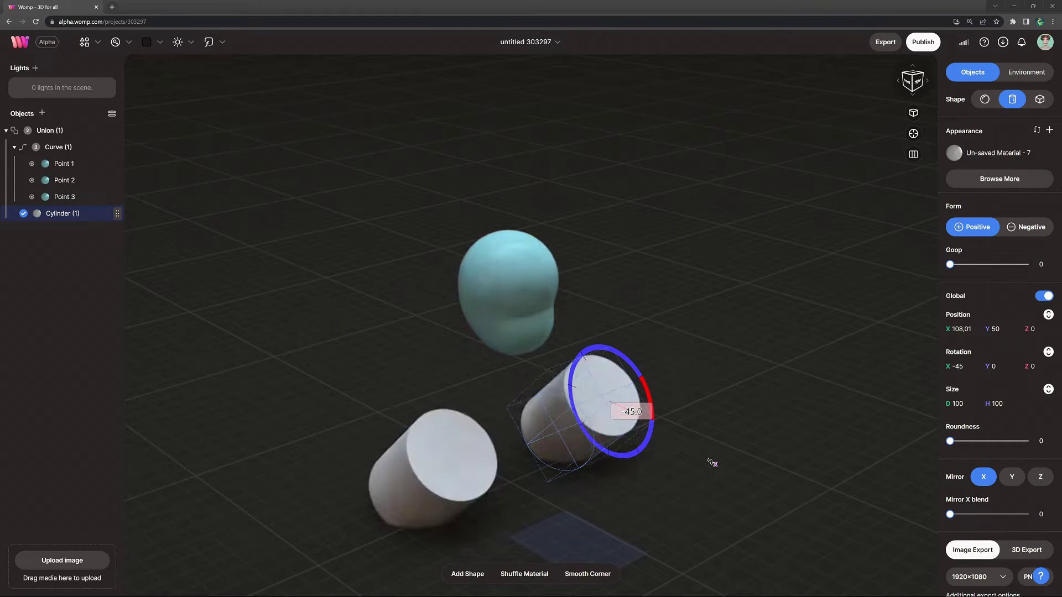
{"action": "left_click_drag", "start_coordinate": [715, 504], "coordinate": [708, 516]}
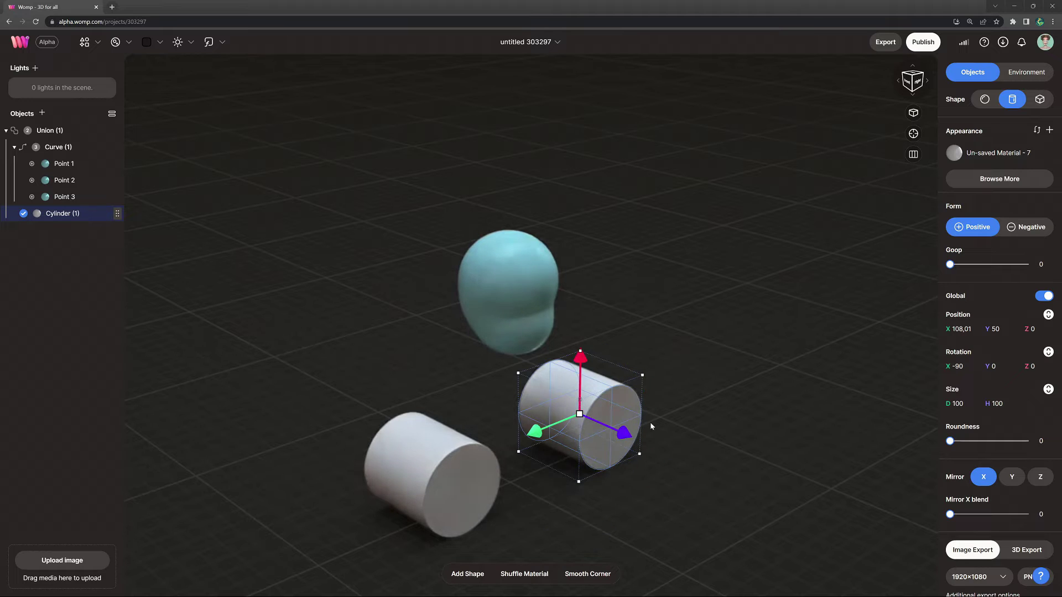
Thin the mirrored cylinder to a height of about 28 and set its roundness to 100
{"action": "left_click_drag", "start_coordinate": [641, 416], "coordinate": [634, 412]}
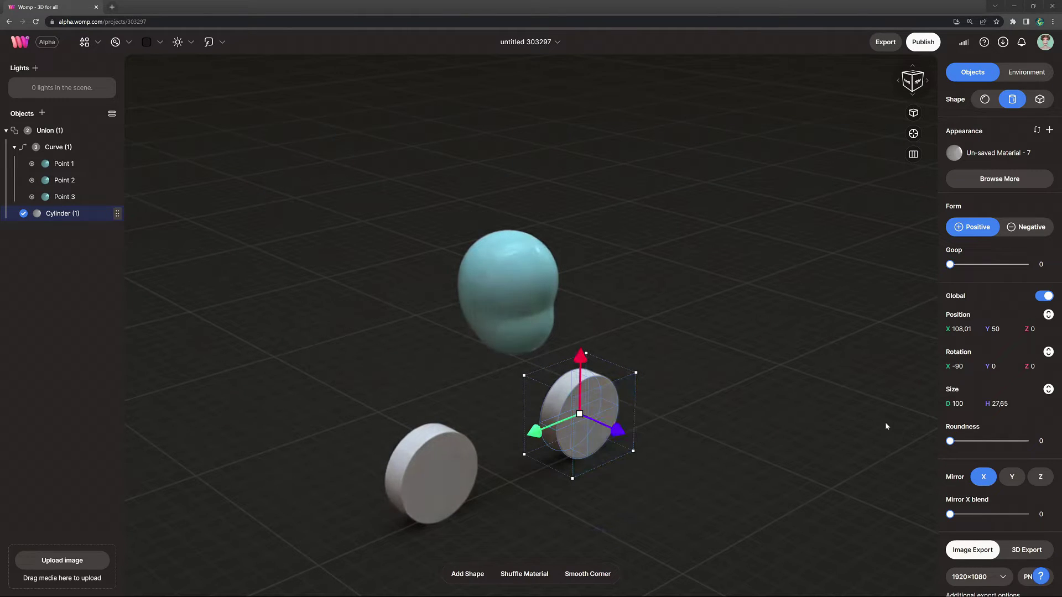
{"action": "left_click_drag", "start_coordinate": [949, 440], "coordinate": [1035, 446]}
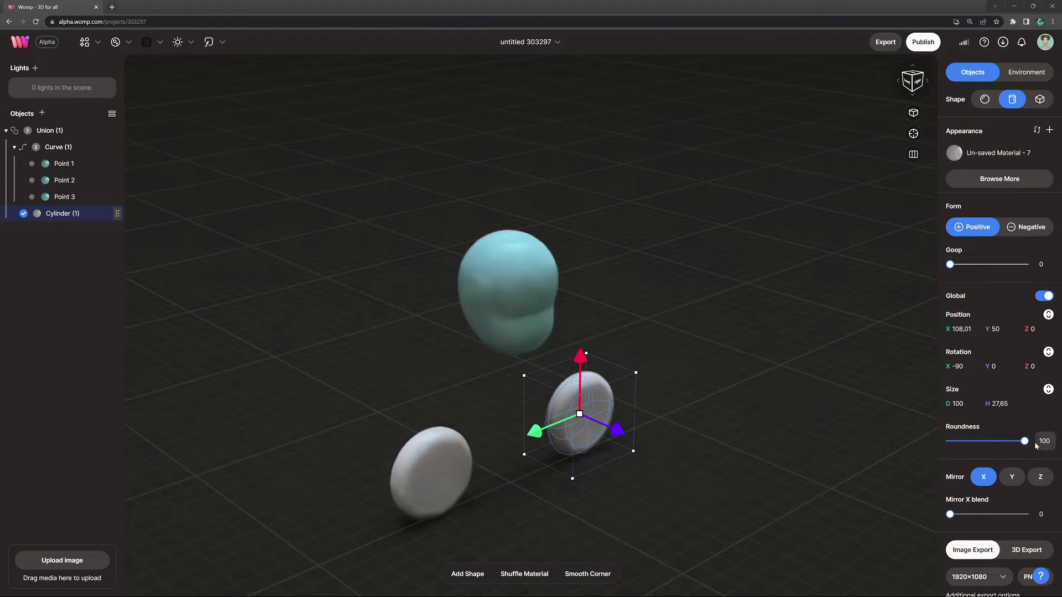
Shrink the mirrored cylinder to a diameter of about 44 and place it beside the head as ears, at about X 48, Y 219.5
{"action": "left_click_drag", "start_coordinate": [688, 439], "coordinate": [589, 420]}
{"action": "scroll", "coordinate": [701, 417], "scroll_direction": "up", "scroll_amount": 2}
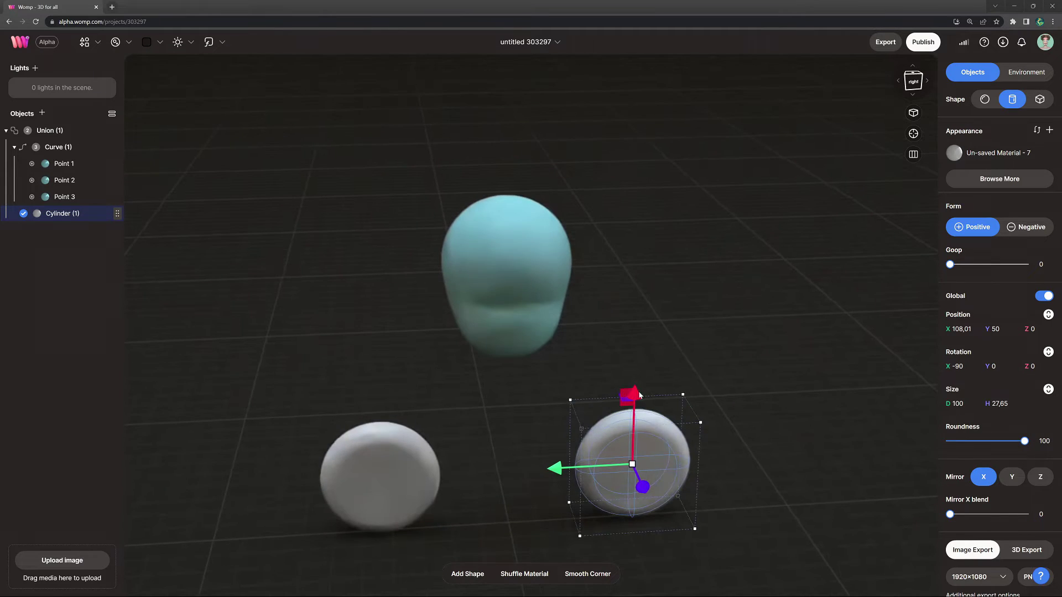
{"action": "left_click_drag", "start_coordinate": [636, 394], "coordinate": [621, 240]}
{"action": "left_click_drag", "start_coordinate": [584, 291], "coordinate": [519, 292]}
{"action": "scroll", "coordinate": [742, 310], "scroll_direction": "up", "scroll_amount": 4}
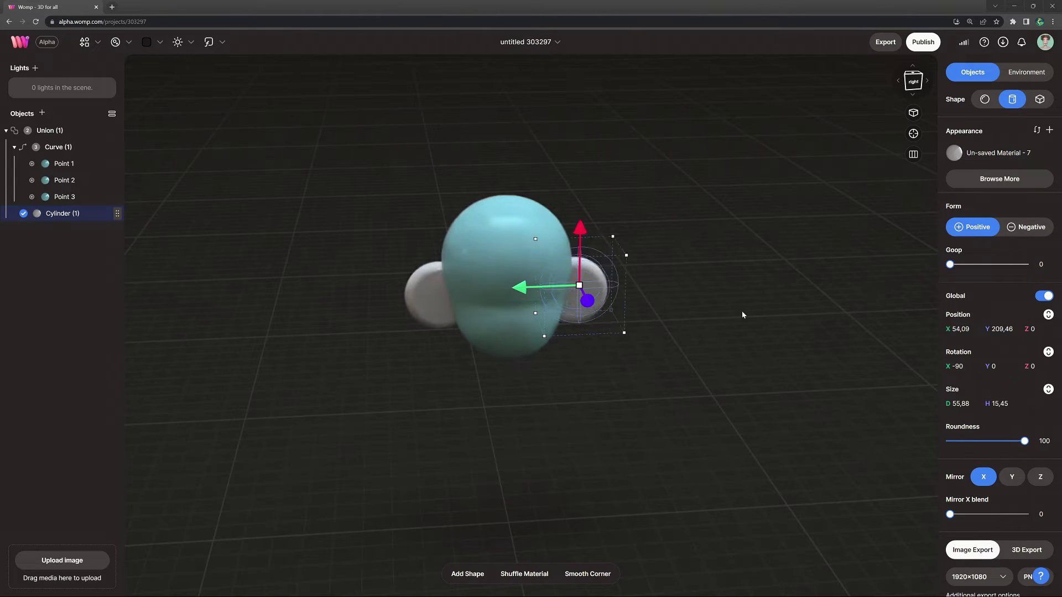
{"action": "left_click_drag", "start_coordinate": [603, 266], "coordinate": [587, 254]}
{"action": "left_click_drag", "start_coordinate": [604, 182], "coordinate": [602, 185]}
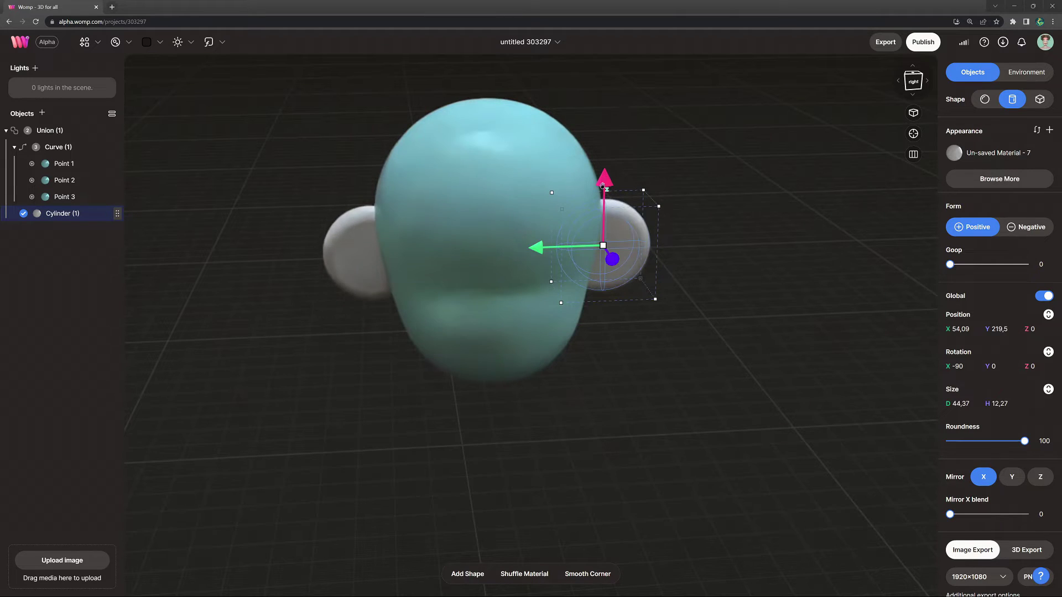
{"action": "left_click_drag", "start_coordinate": [528, 248], "coordinate": [526, 248]}
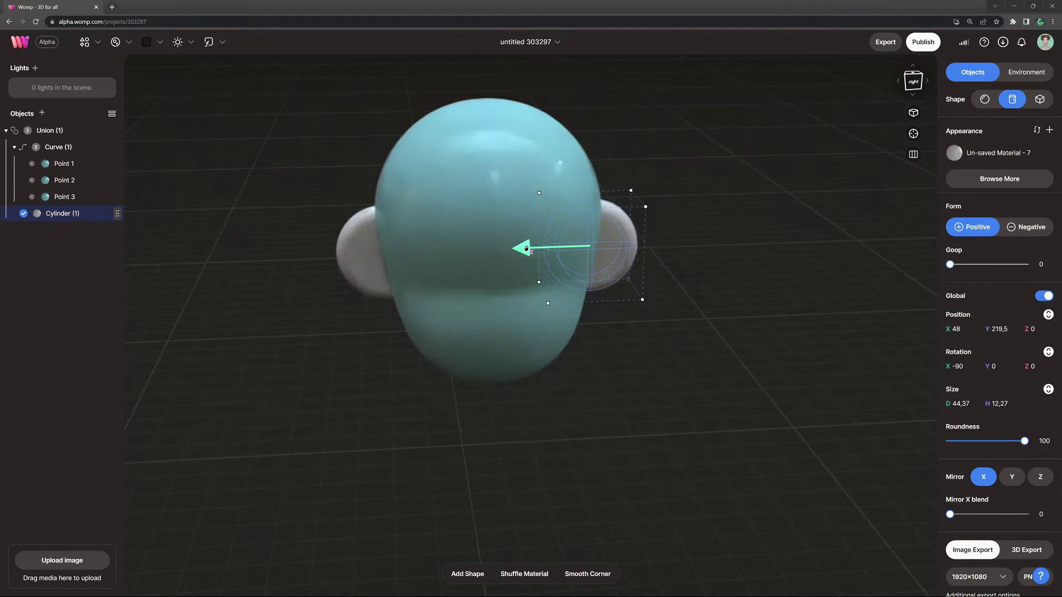
Rotate the ear cylinder to about -30 degrees around Z and shift it slightly outward to about X 49
{"action": "left_click_drag", "start_coordinate": [657, 348], "coordinate": [462, 361]}
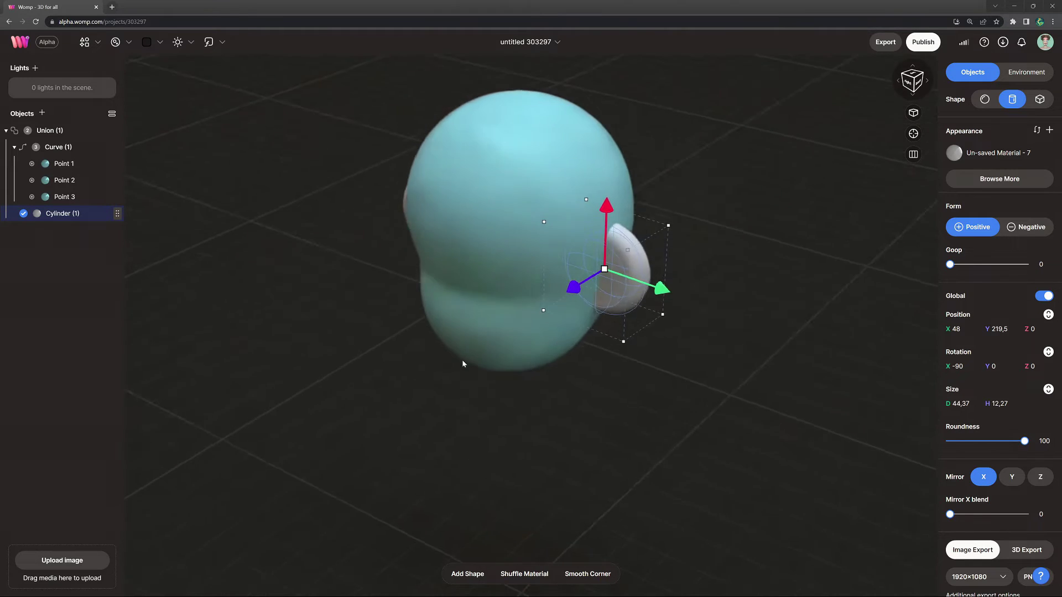
{"action": "mouse_move", "coordinate": [660, 355]}
{"action": "left_click_drag", "start_coordinate": [669, 342], "coordinate": [723, 313]}
{"action": "right_click_drag", "start_coordinate": [723, 313], "coordinate": [650, 246]}
{"action": "left_click_drag", "start_coordinate": [659, 236], "coordinate": [654, 227]}
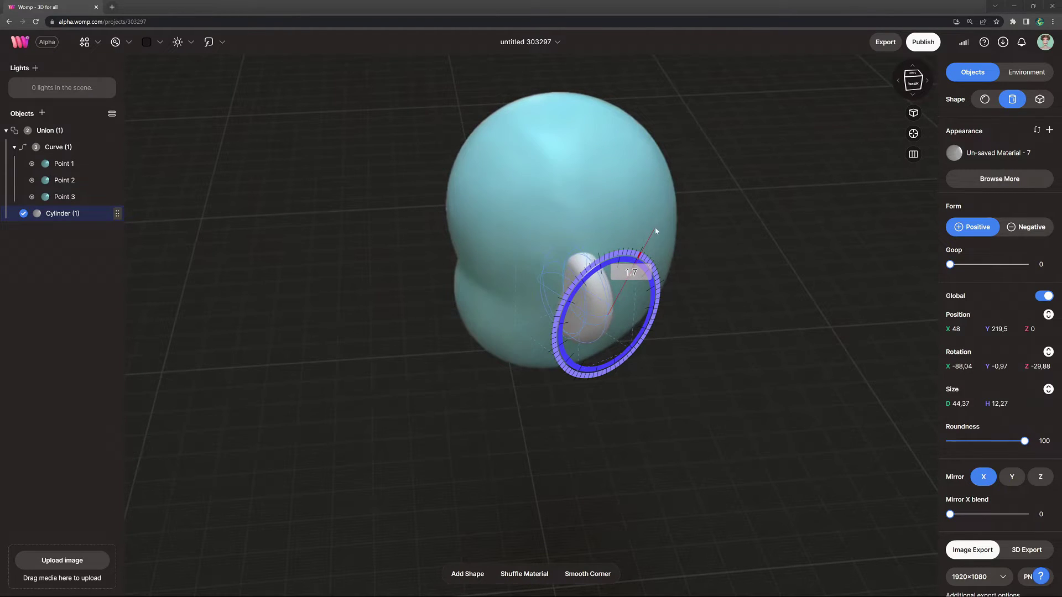
{"action": "left_click", "coordinate": [400, 396]}
{"action": "right_click_drag", "start_coordinate": [400, 396], "coordinate": [798, 261]}
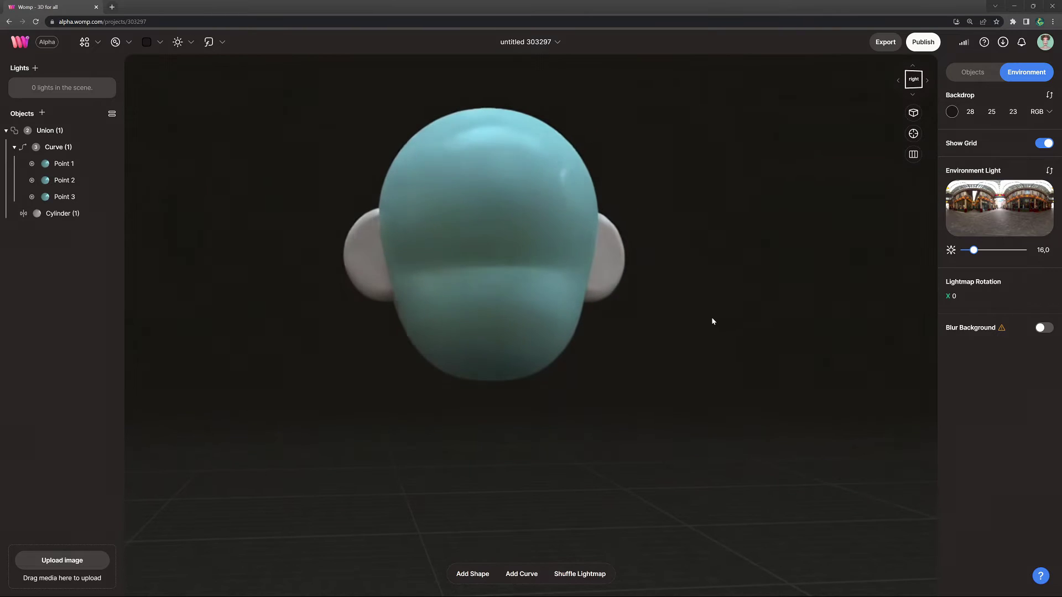
{"action": "scroll", "coordinate": [685, 346], "scroll_direction": "down", "scroll_amount": 3}
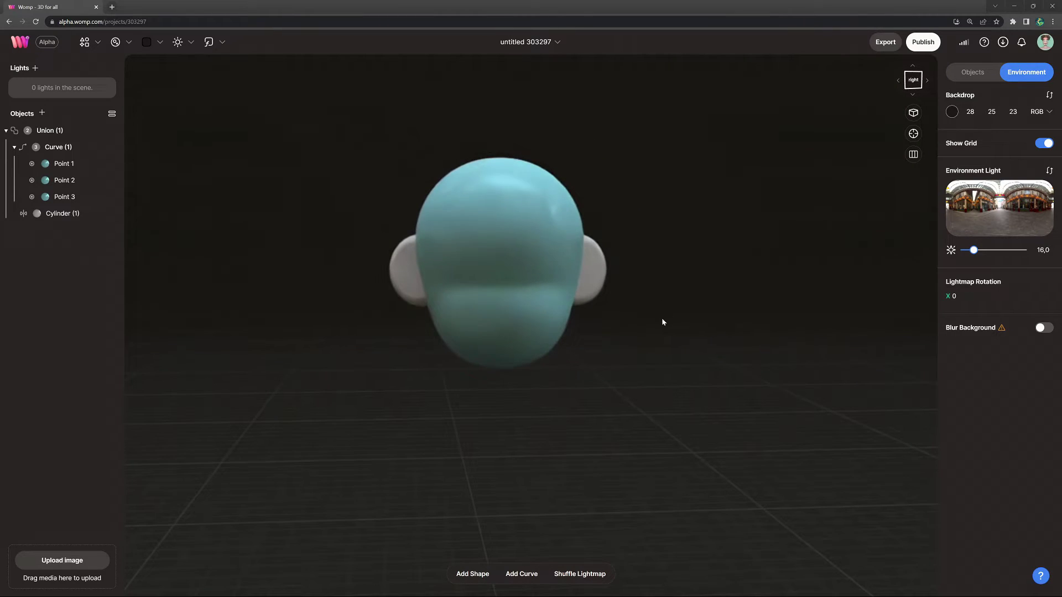
{"action": "left_click", "coordinate": [545, 281]}
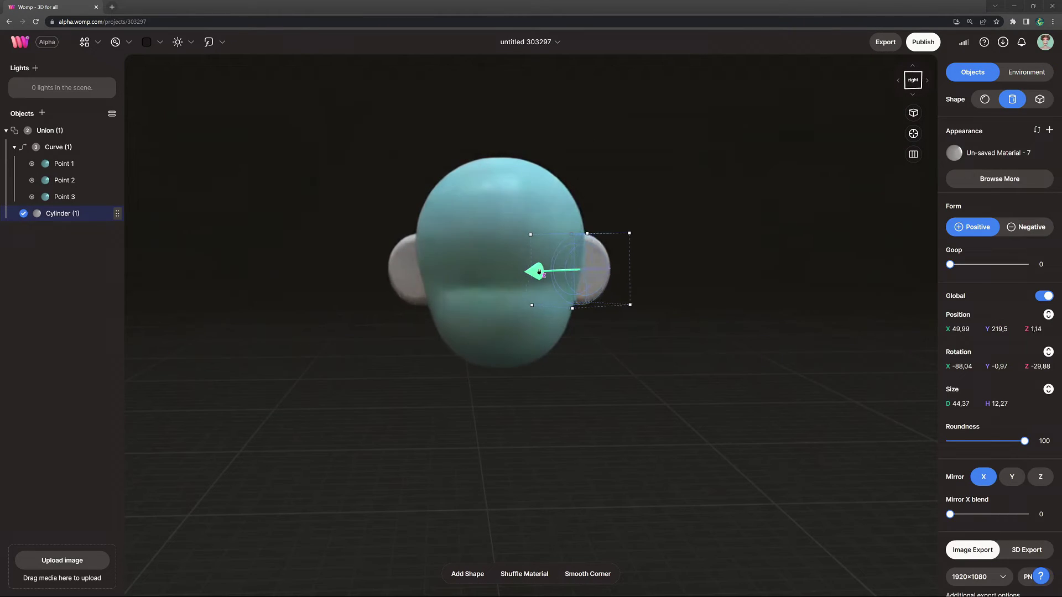
Duplicate the ear cylinder slightly forward and make the copy negative with a diameter of about 29.5 and goop of about 4.89
{"action": "left_click_drag", "start_coordinate": [615, 271], "coordinate": [619, 271], "text": "alt"}
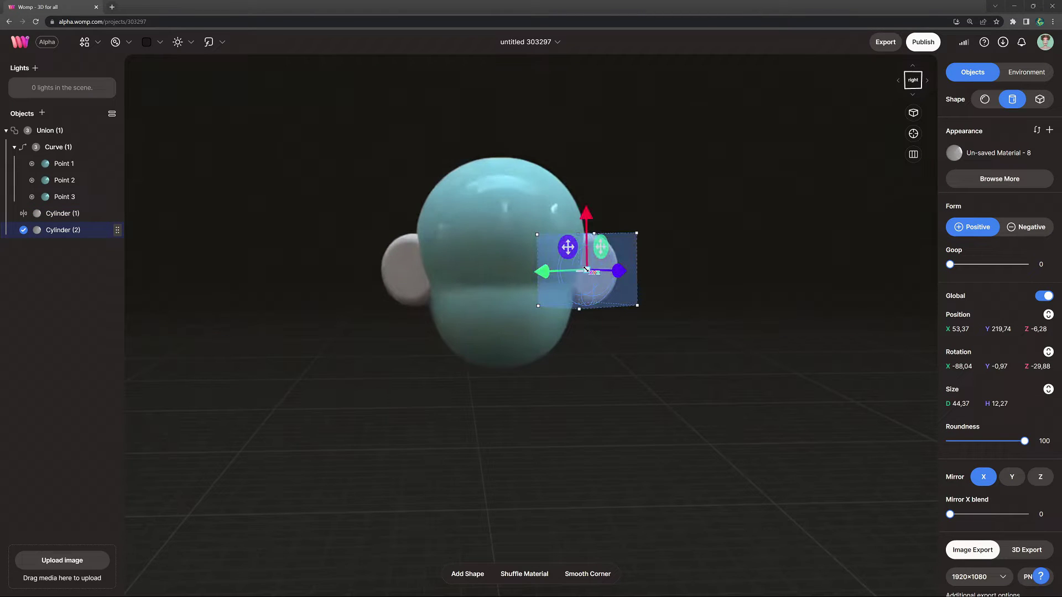
{"action": "left_click", "coordinate": [1026, 227]}
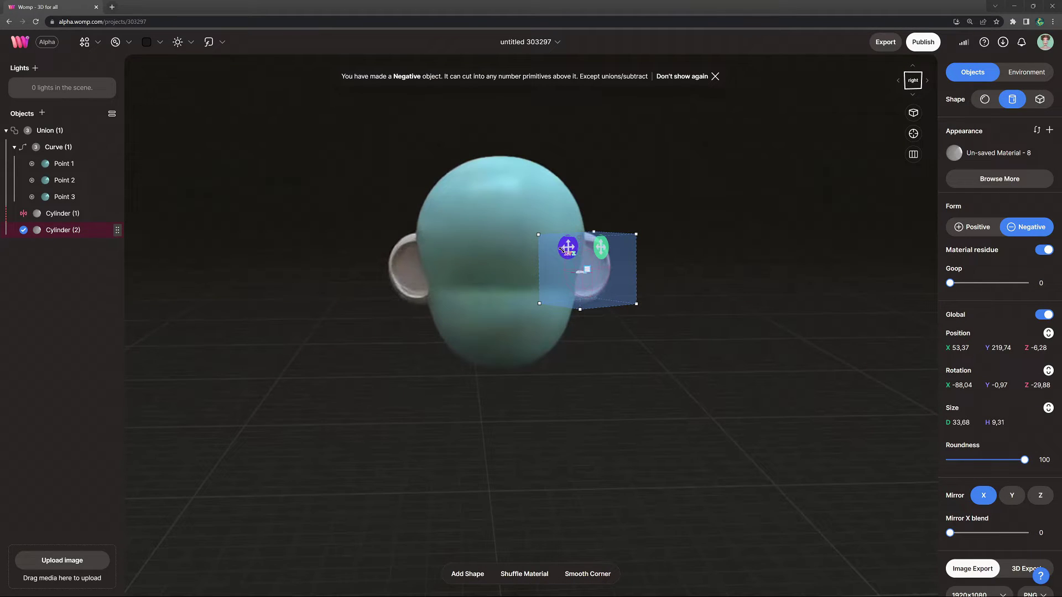
{"action": "left_click_drag", "start_coordinate": [554, 244], "coordinate": [558, 248]}
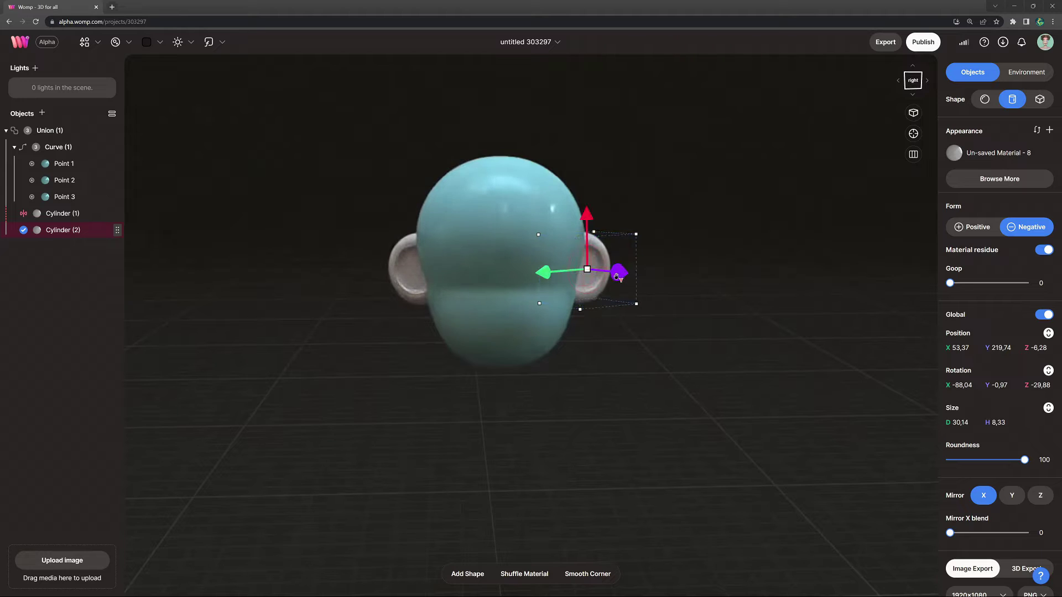
{"action": "left_click_drag", "start_coordinate": [617, 277], "coordinate": [616, 278]}
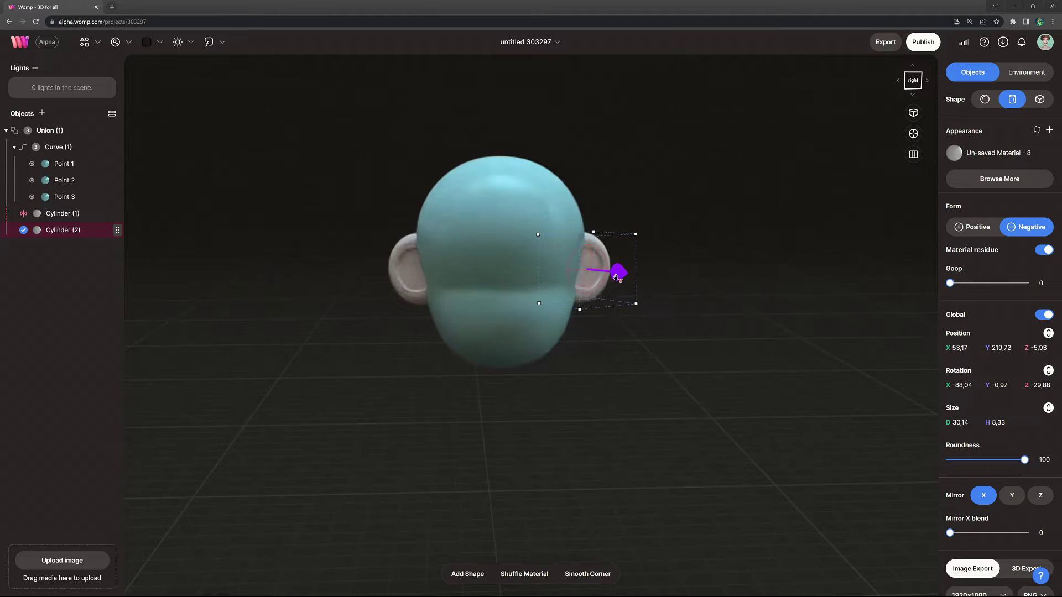
{"action": "left_click", "coordinate": [1041, 283]}
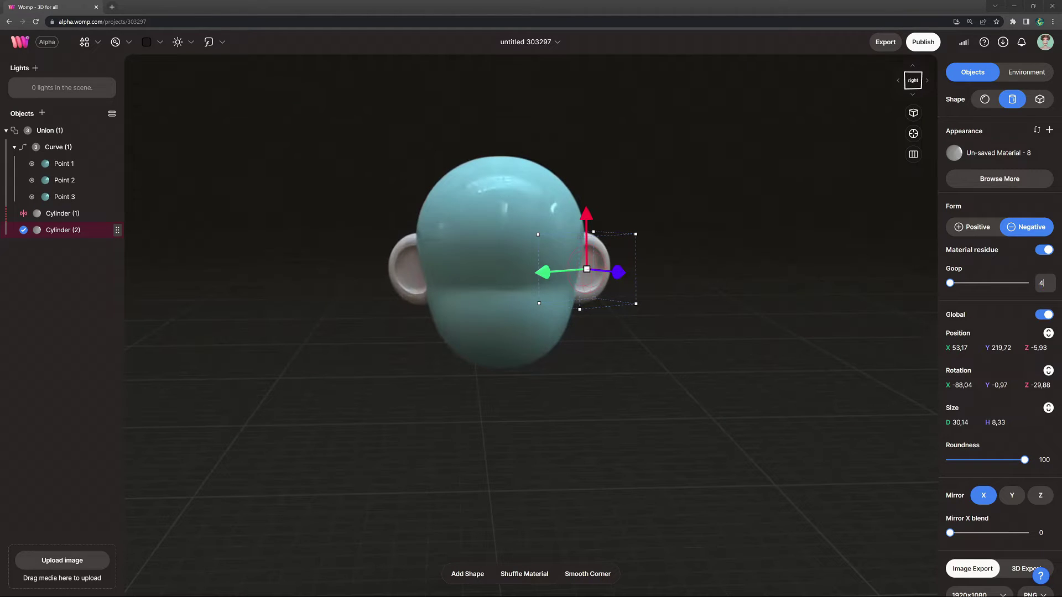
{"action": "key", "text": "Return"}
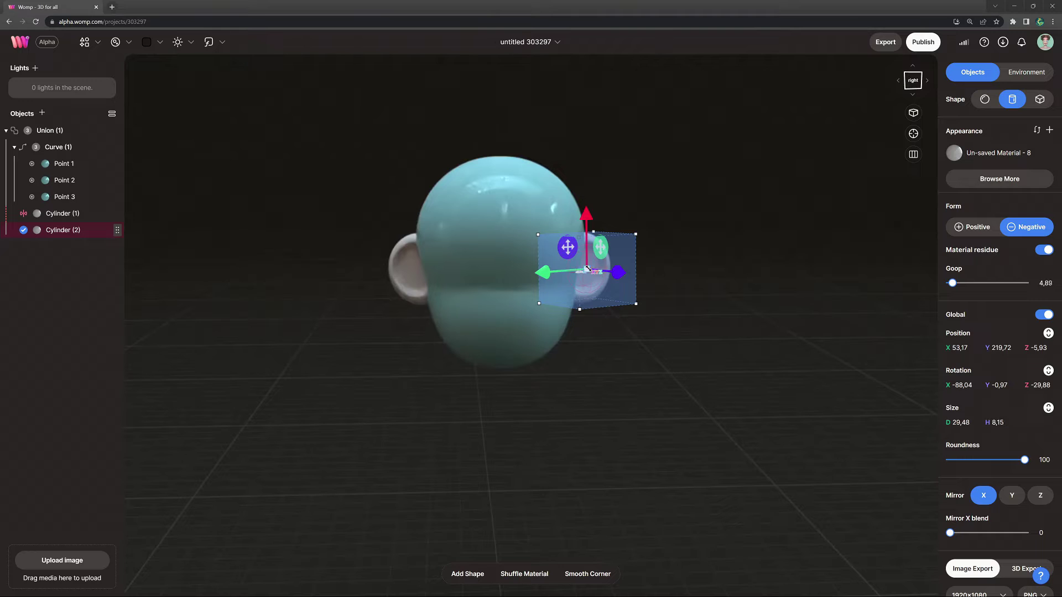
Move both ear cylinders above the head curve in the union's object order so the negative no longer cuts the head
{"action": "left_click", "coordinate": [698, 407]}
{"action": "scroll", "coordinate": [689, 412], "scroll_direction": "down", "scroll_amount": 3}
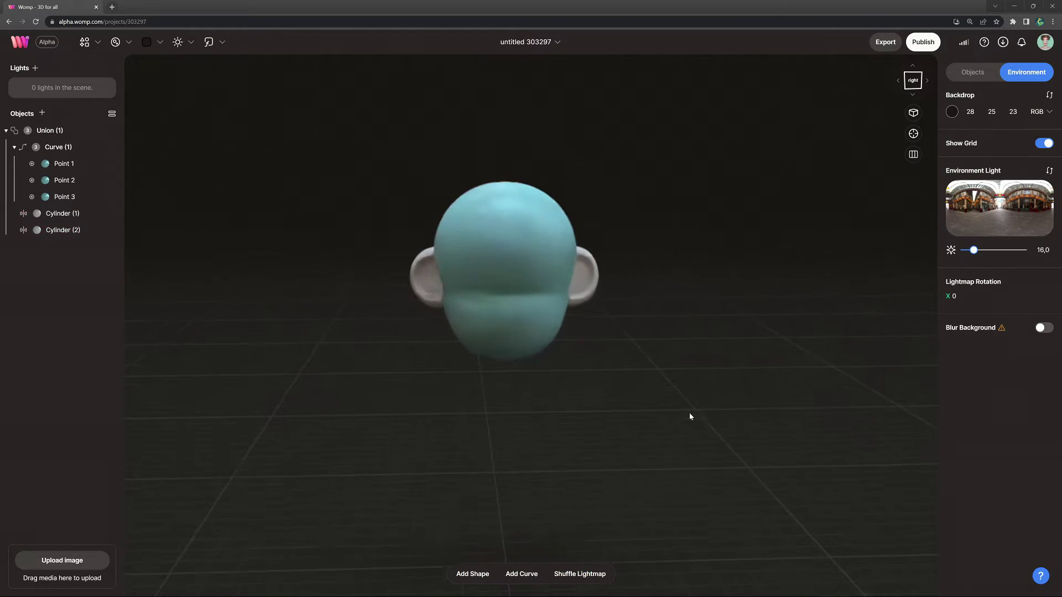
{"action": "left_click_drag", "start_coordinate": [689, 412], "coordinate": [665, 413]}
{"action": "left_click_drag", "start_coordinate": [487, 353], "coordinate": [366, 370]}
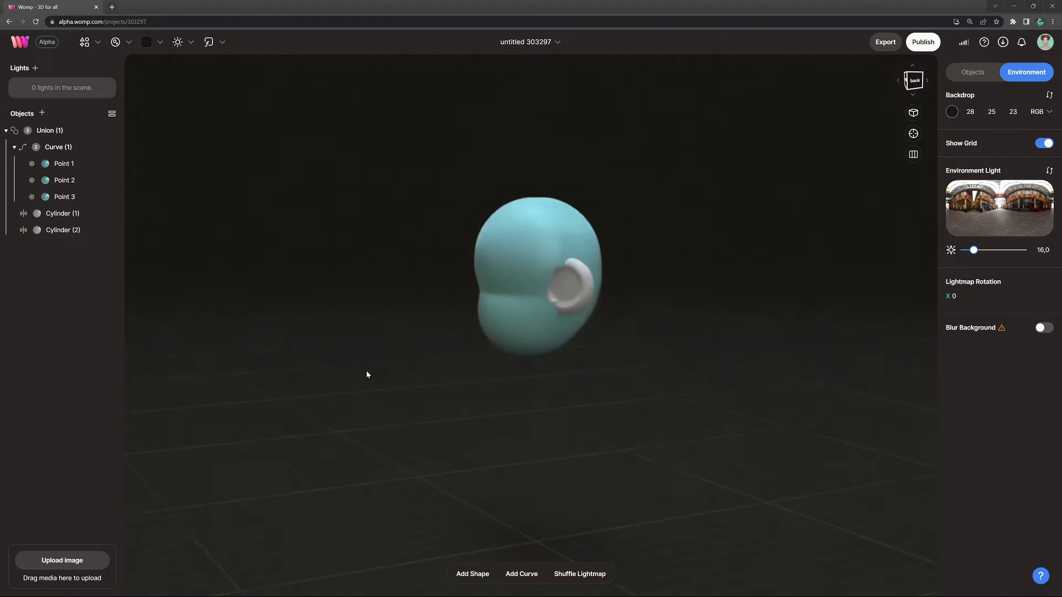
{"action": "left_click_drag", "start_coordinate": [542, 392], "coordinate": [454, 375]}
{"action": "left_click", "coordinate": [74, 215]}
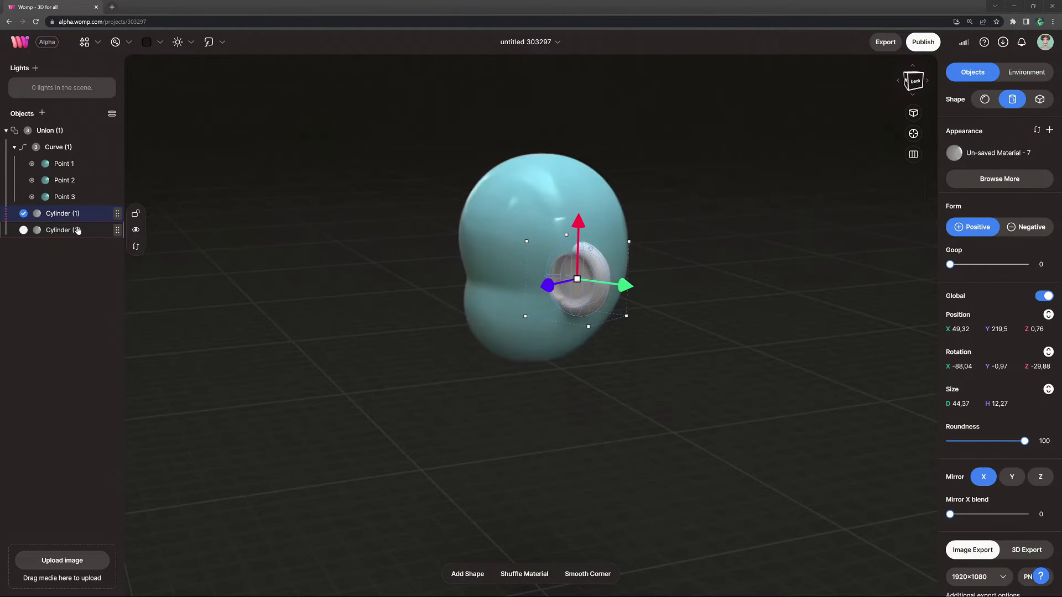
{"action": "left_click", "coordinate": [76, 231], "text": "shift"}
{"action": "left_click_drag", "start_coordinate": [67, 217], "coordinate": [70, 148]}
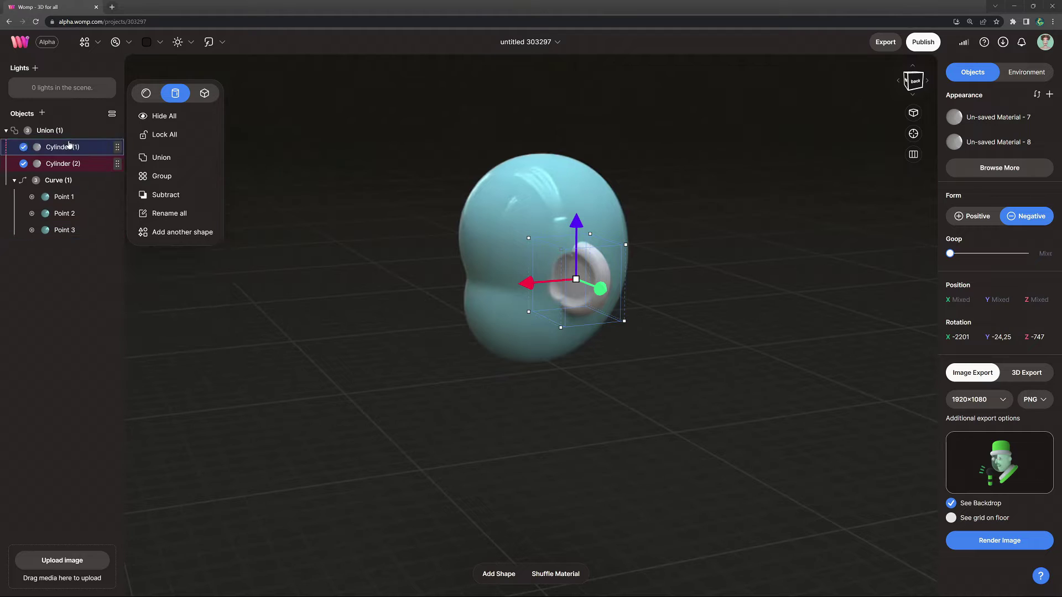
{"action": "left_click", "coordinate": [350, 342]}
Rename the union as head and paste a copy of its curve outside the union
{"action": "left_click_drag", "start_coordinate": [350, 342], "coordinate": [633, 330]}
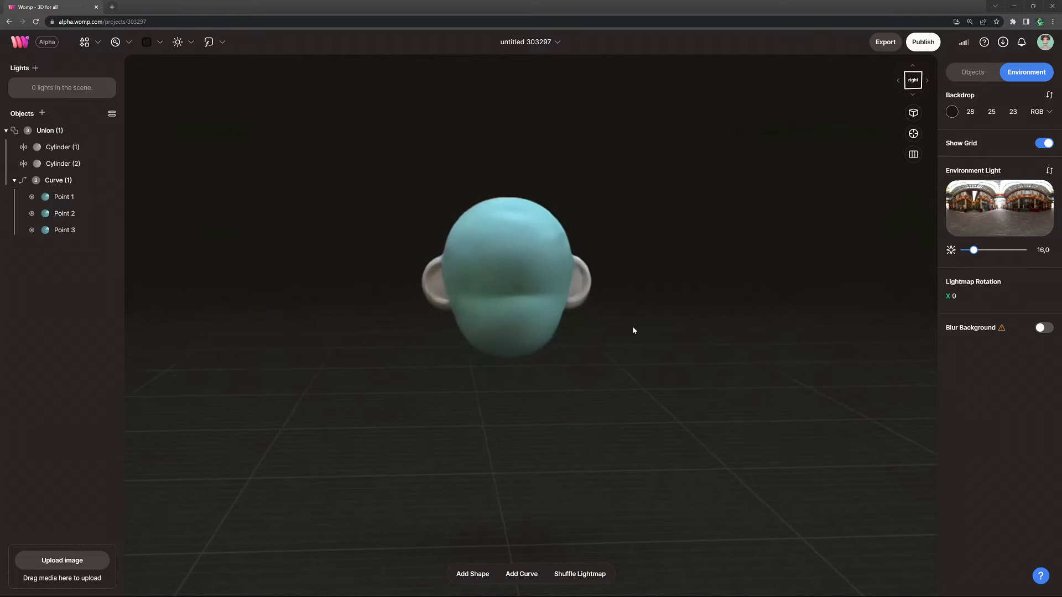
{"action": "double_click", "coordinate": [55, 133]}
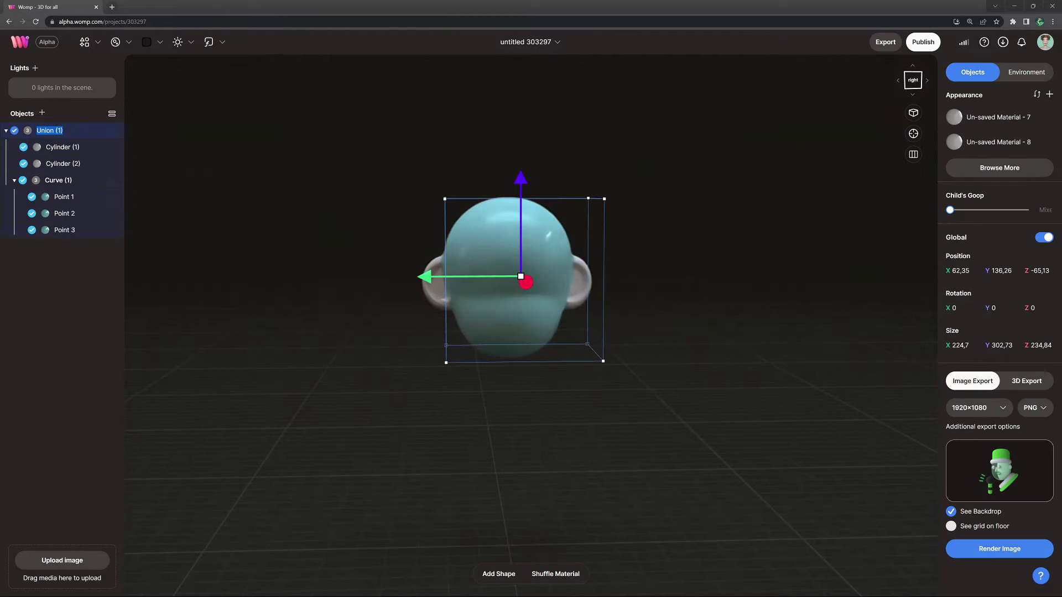
{"action": "left_click", "coordinate": [59, 181]}
{"action": "key", "text": "ctrl+v"}
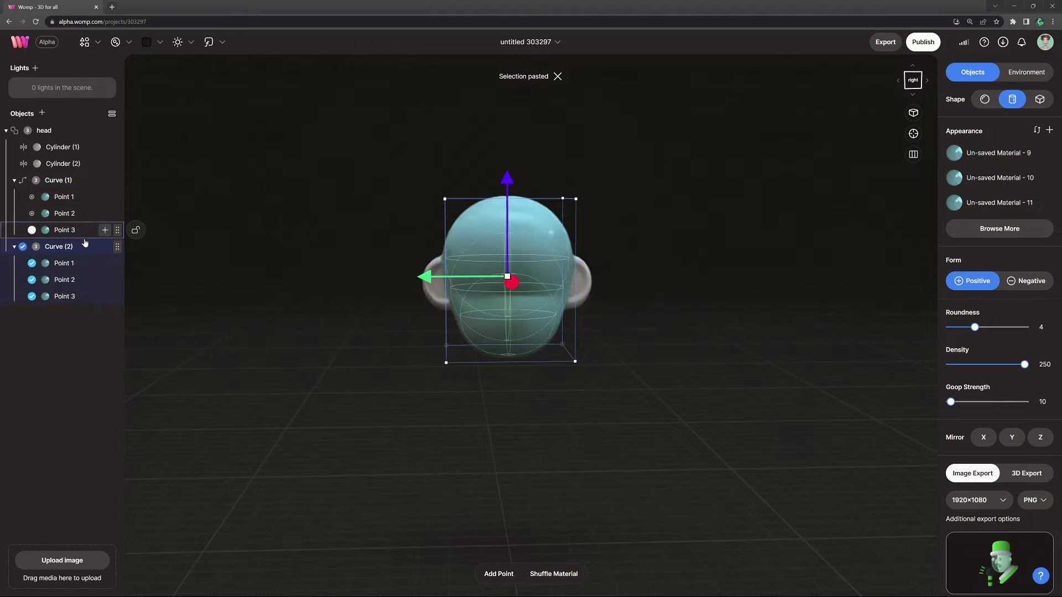
{"action": "left_click_drag", "start_coordinate": [79, 325], "coordinate": [80, 326]}
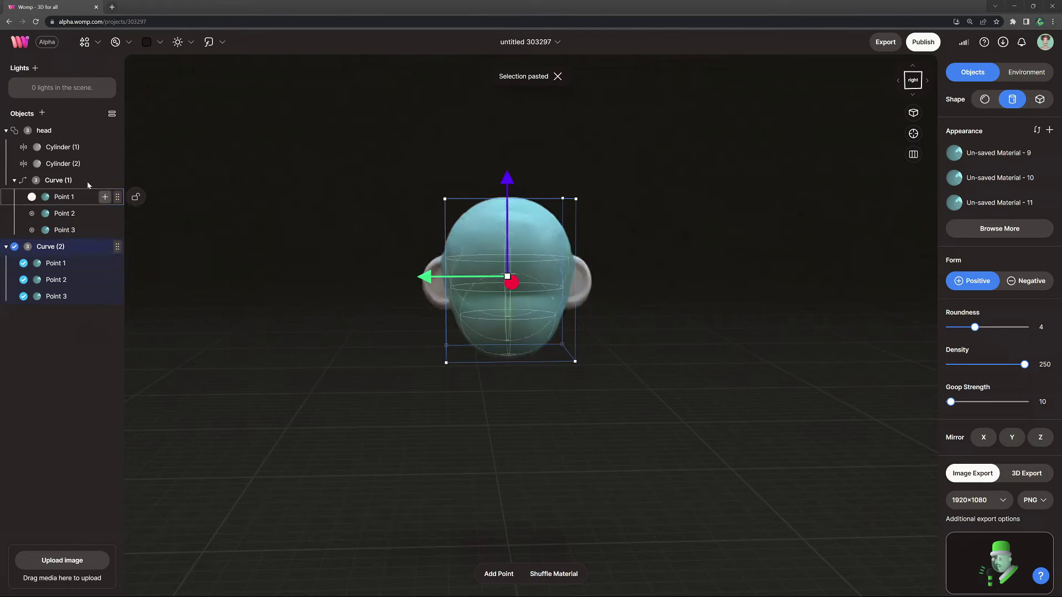
Rename the copied curve as body and delete its Point 3 and Point 2
{"action": "left_click", "coordinate": [6, 131]}
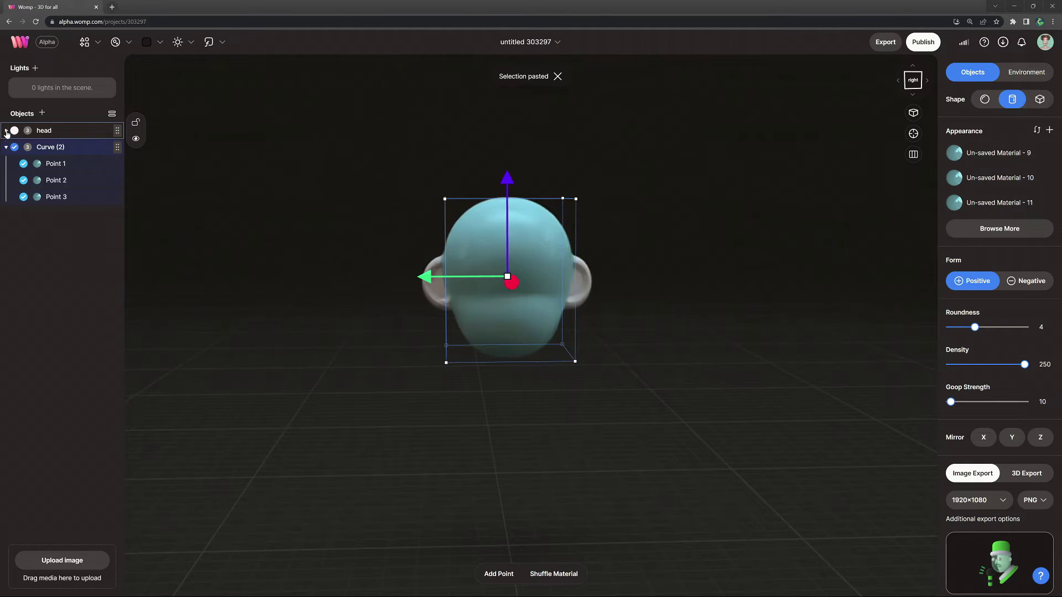
{"action": "double_click", "coordinate": [72, 150]}
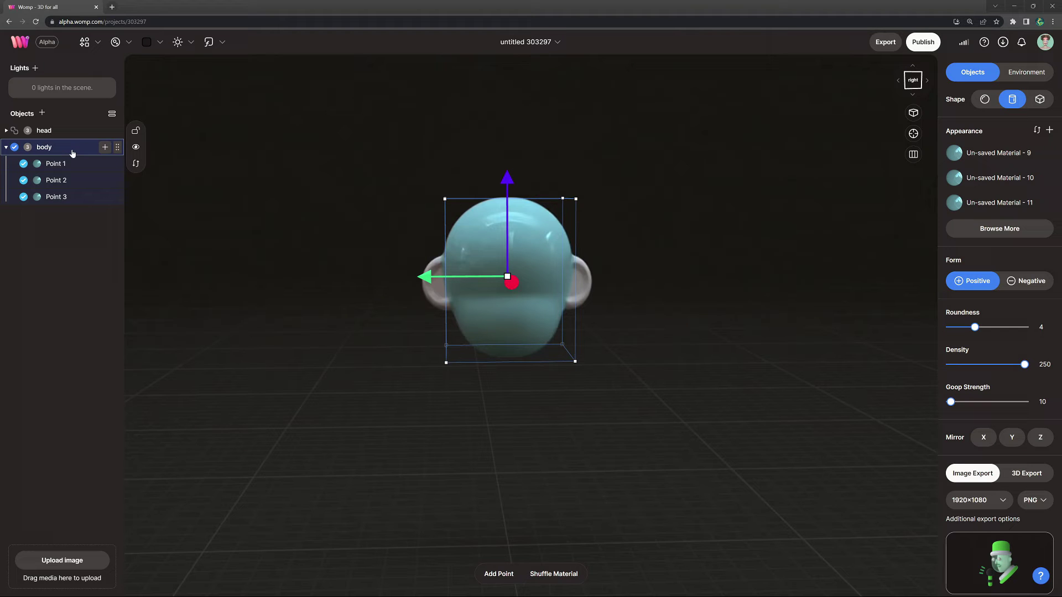
{"action": "left_click", "coordinate": [61, 196]}
{"action": "key", "text": "Delete"}
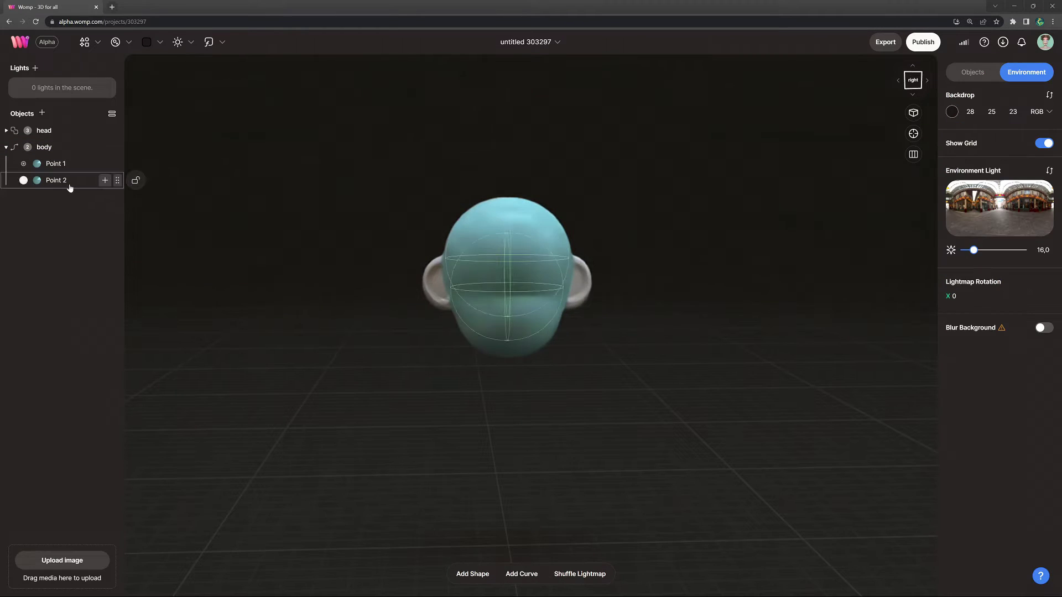
{"action": "left_click", "coordinate": [69, 182]}
{"action": "key", "text": "Delete"}
Lower the body curve below the head to about Y 135 and change its shape to a cube
{"action": "left_click", "coordinate": [86, 161]}
{"action": "left_click_drag", "start_coordinate": [507, 178], "coordinate": [508, 310]}
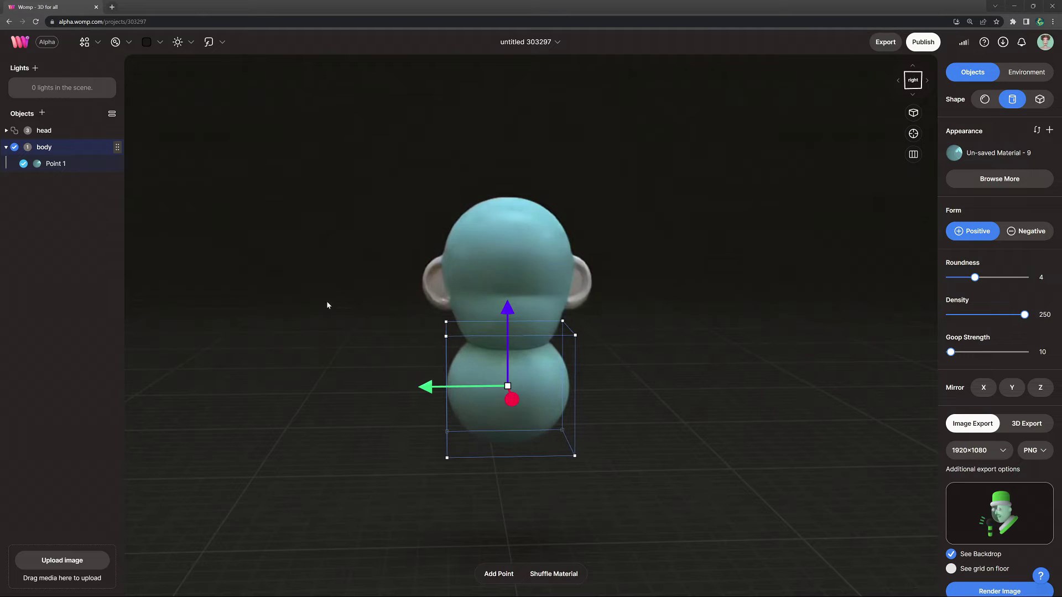
{"action": "left_click_drag", "start_coordinate": [296, 344], "coordinate": [531, 350]}
{"action": "left_click", "coordinate": [77, 167]}
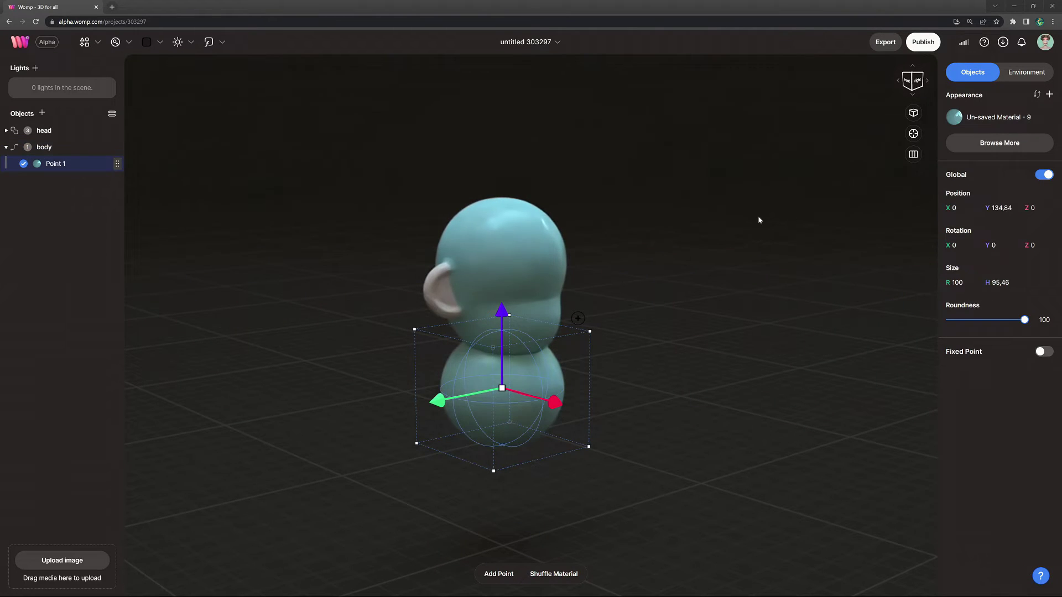
{"action": "left_click", "coordinate": [88, 148]}
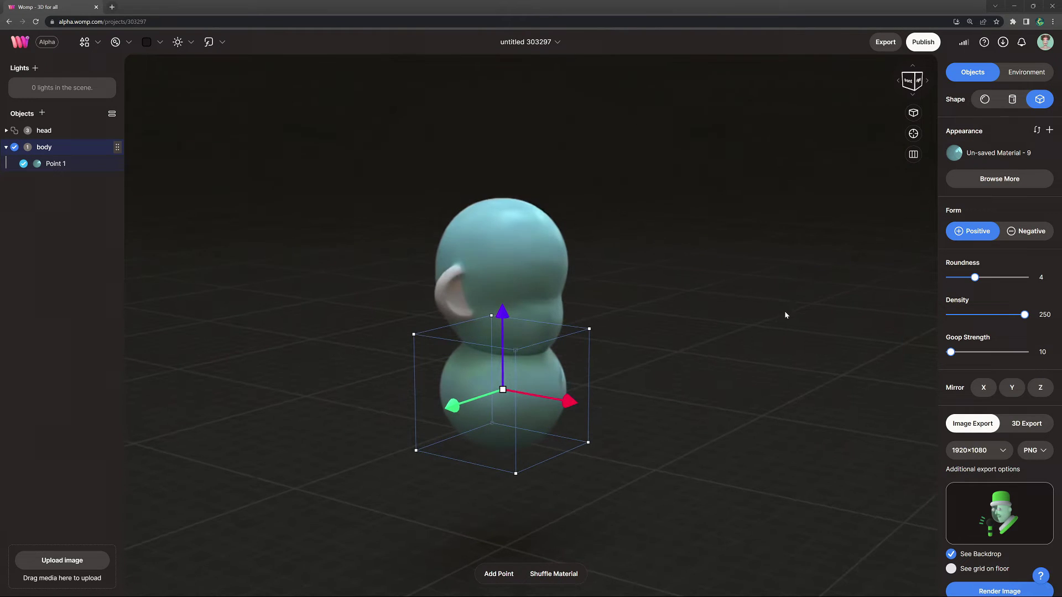
Scale the body's point to about 65 x 62 x 59 and raise it to about Y 145 under the head
{"action": "left_click_drag", "start_coordinate": [598, 394], "coordinate": [593, 393]}
{"action": "left_click", "coordinate": [56, 164]}
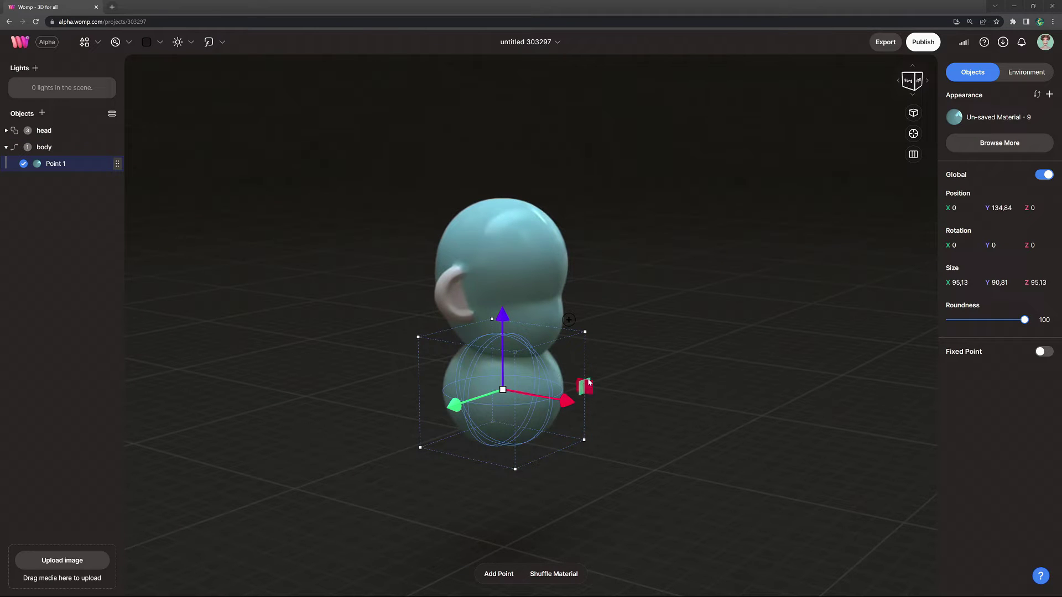
{"action": "left_click_drag", "start_coordinate": [587, 386], "coordinate": [576, 386]}
{"action": "left_click_drag", "start_coordinate": [654, 386], "coordinate": [427, 369]}
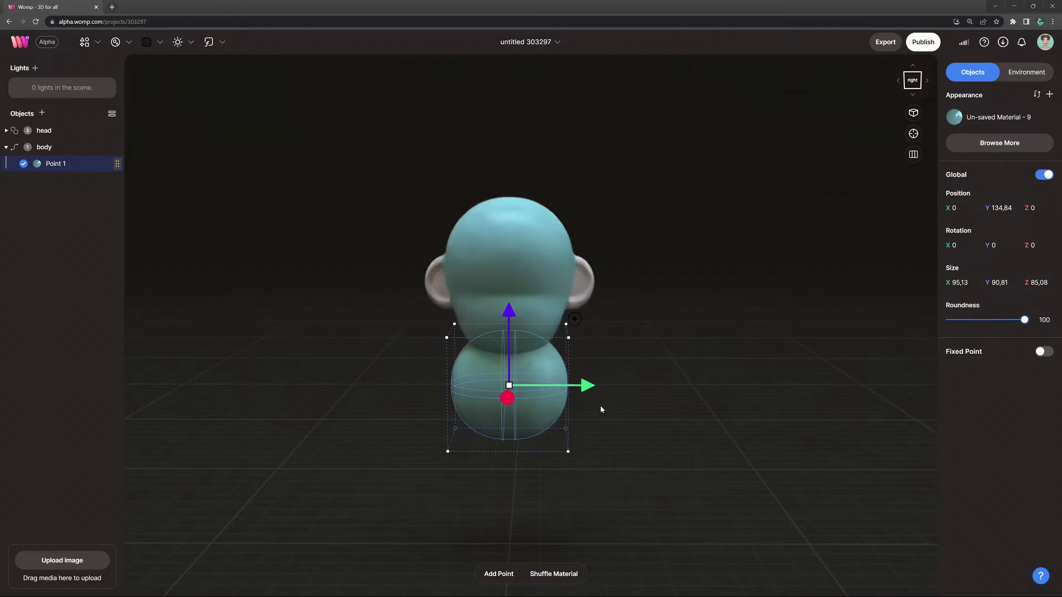
{"action": "left_click_drag", "start_coordinate": [600, 409], "coordinate": [621, 401]}
{"action": "left_click_drag", "start_coordinate": [576, 435], "coordinate": [560, 425]}
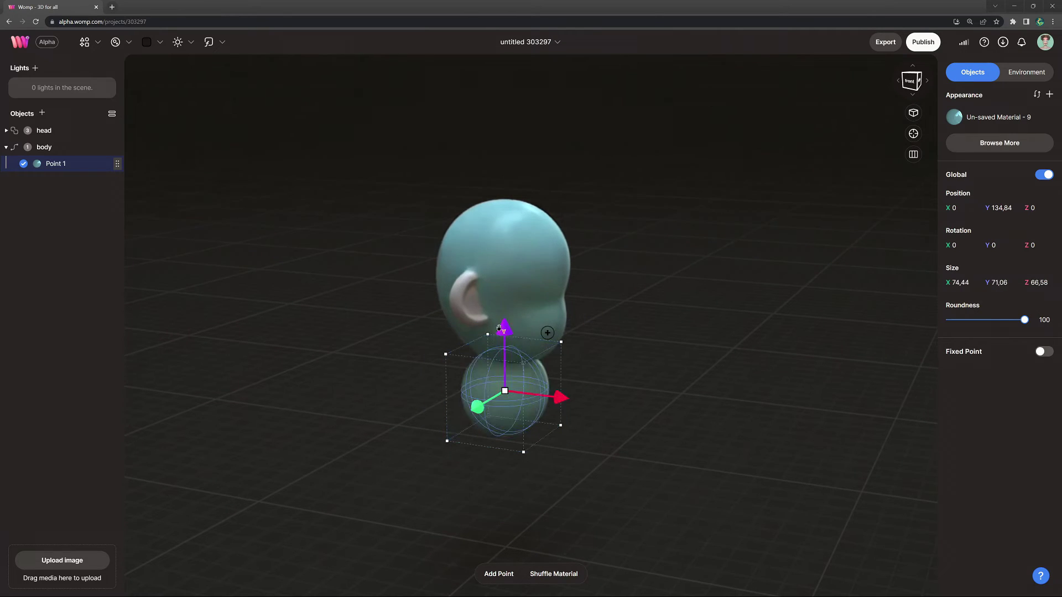
{"action": "left_click_drag", "start_coordinate": [499, 329], "coordinate": [499, 317]}
{"action": "left_click_drag", "start_coordinate": [579, 385], "coordinate": [423, 366]}
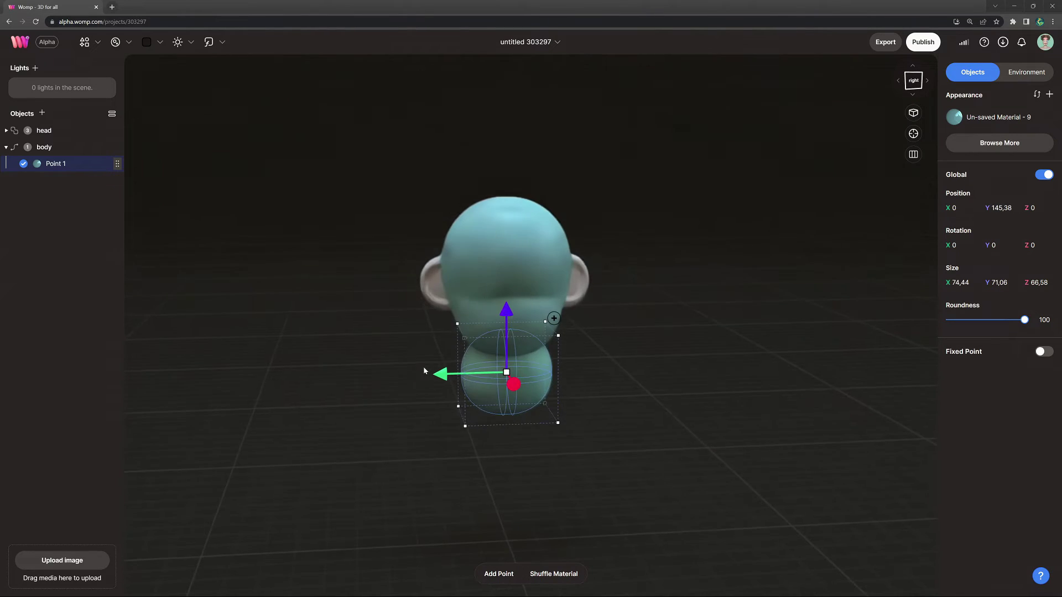
{"action": "left_click_drag", "start_coordinate": [506, 372], "coordinate": [494, 364]}
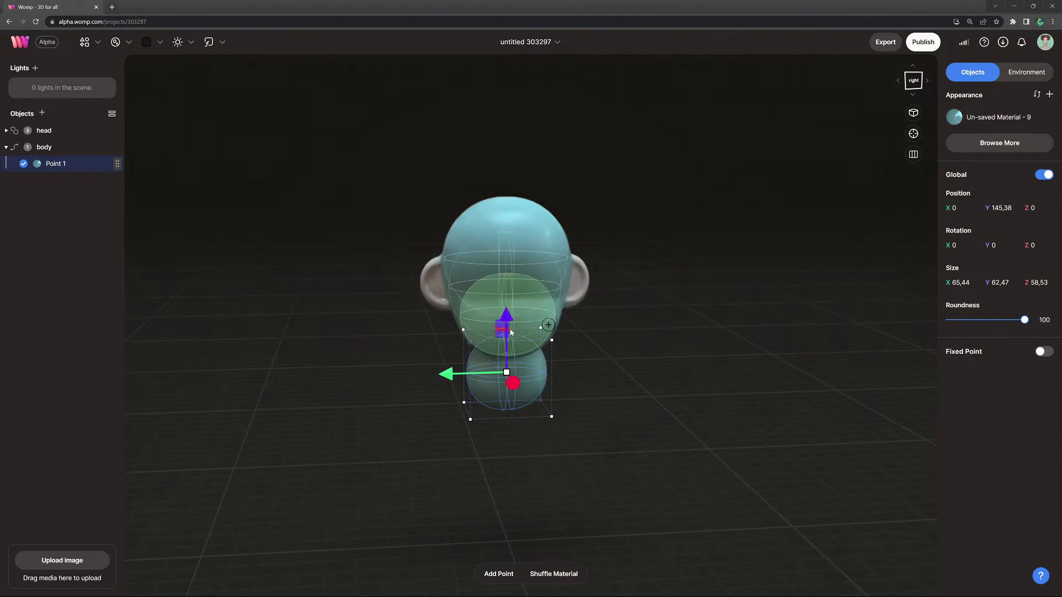
Duplicate the body's point and lower the copy to about Y 59 to form the torso
{"action": "key", "text": "ctrl+d"}
{"action": "left_click_drag", "start_coordinate": [506, 315], "coordinate": [506, 422]}
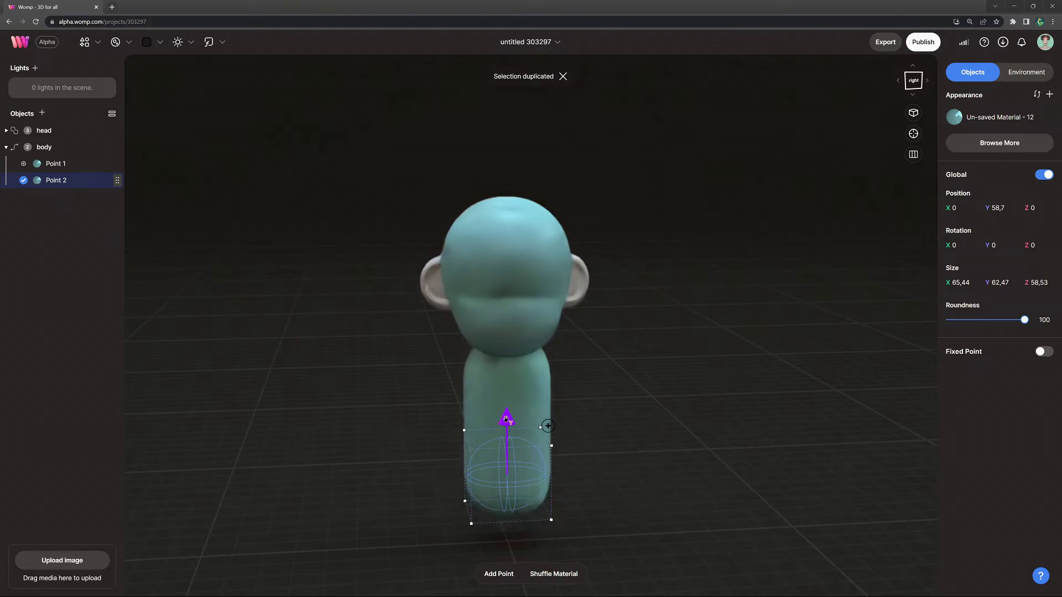
Enlarge the torso's lower point to about 253 x 241 x 233 and raise it to about Y 317
{"action": "left_click_drag", "start_coordinate": [507, 474], "coordinate": [566, 505]}
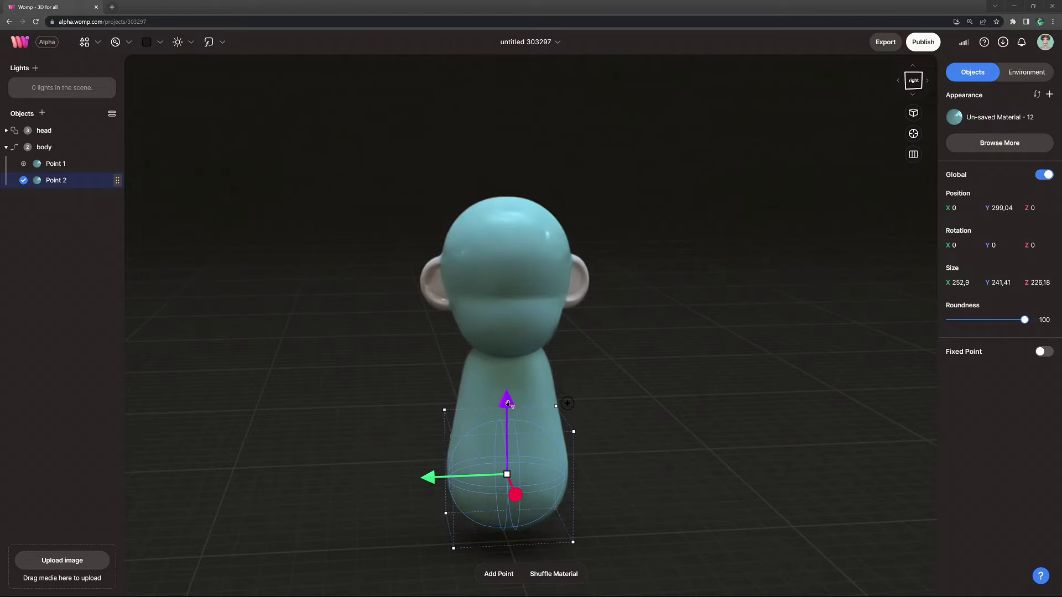
{"action": "left_click_drag", "start_coordinate": [506, 402], "coordinate": [506, 396]}
{"action": "left_click_drag", "start_coordinate": [363, 455], "coordinate": [647, 459]}
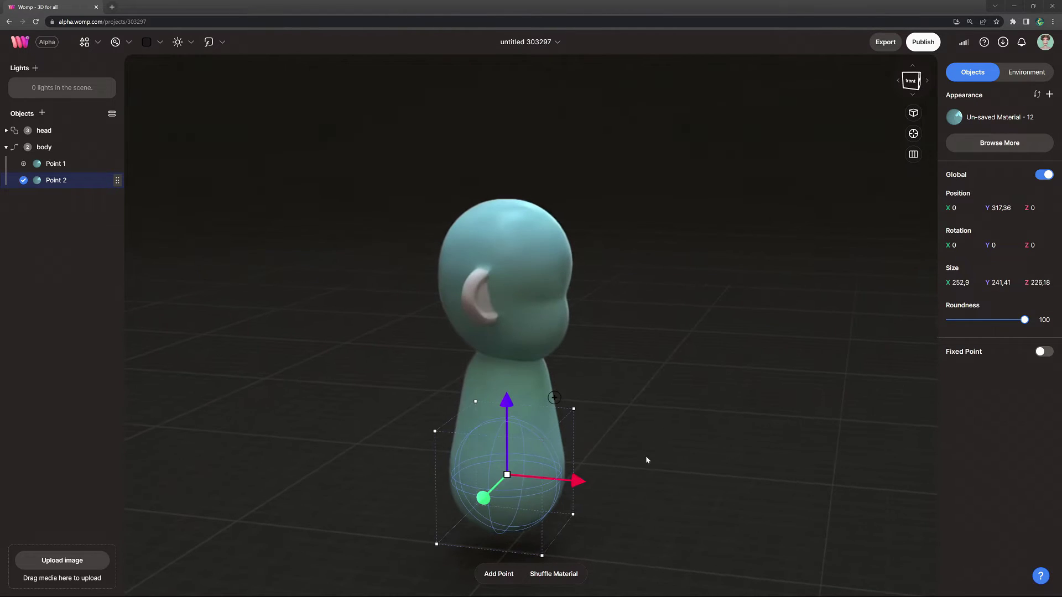
{"action": "left_click_drag", "start_coordinate": [568, 461], "coordinate": [574, 462]}
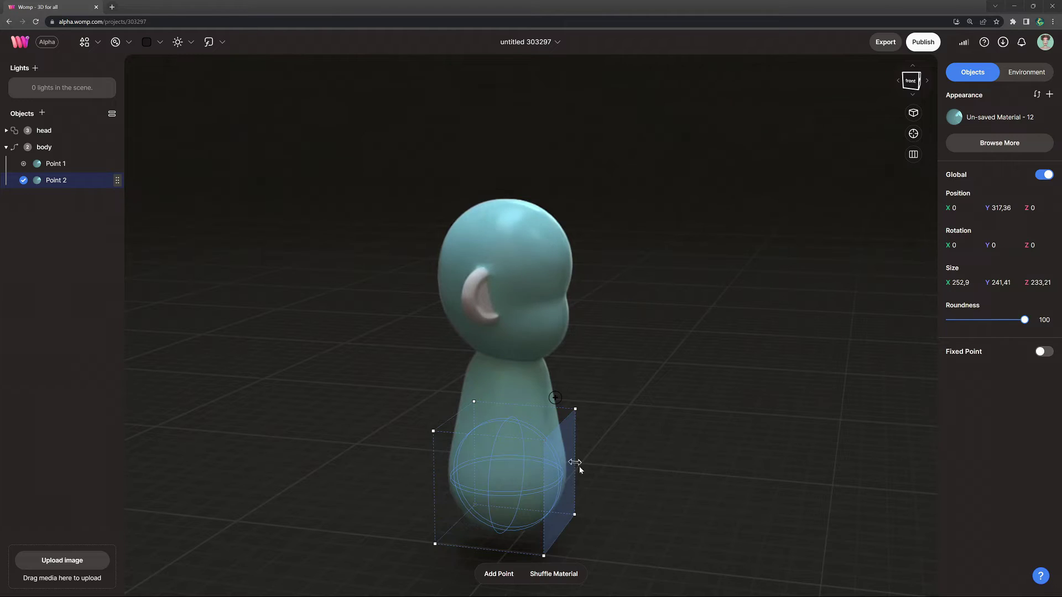
{"action": "left_click", "coordinate": [668, 475]}
{"action": "left_click_drag", "start_coordinate": [668, 475], "coordinate": [357, 466]}
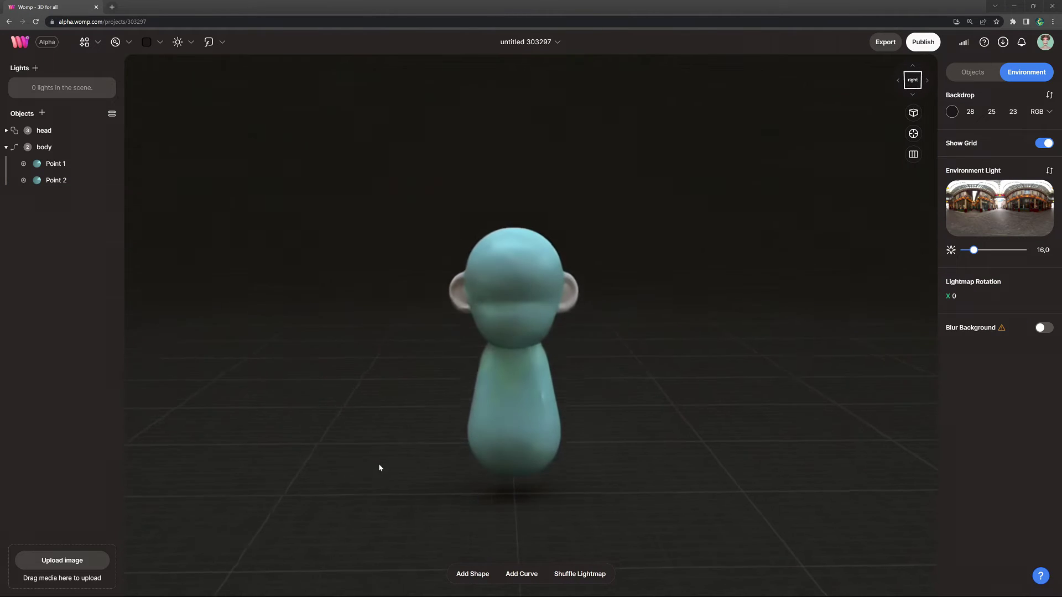
Make a cylinder-shaped copy of the body curve named legs, with its Point 2 deleted
{"action": "left_click", "coordinate": [44, 147]}
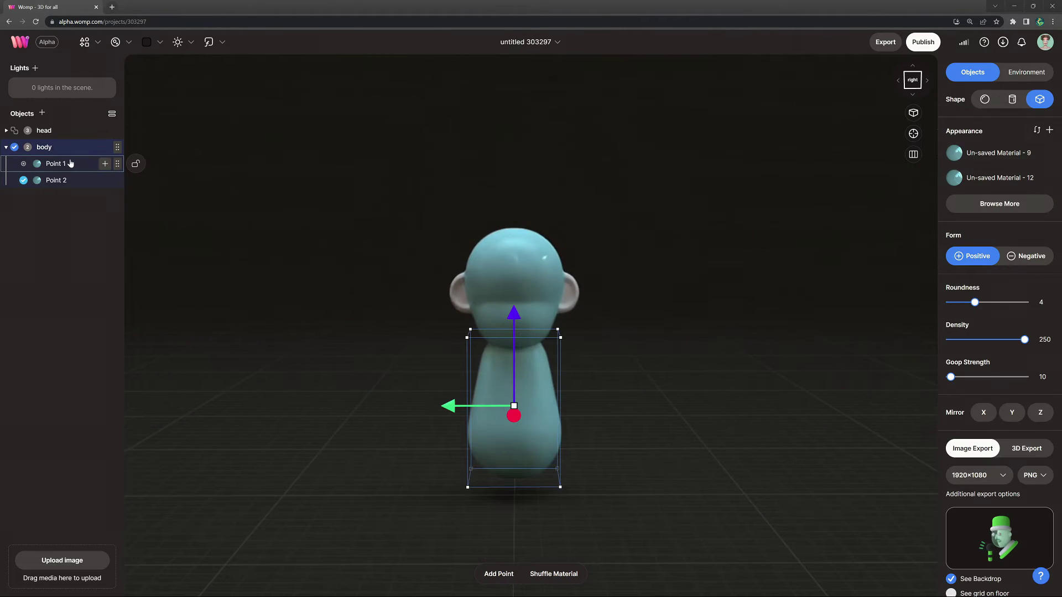
{"action": "key", "text": "ctrl+v"}
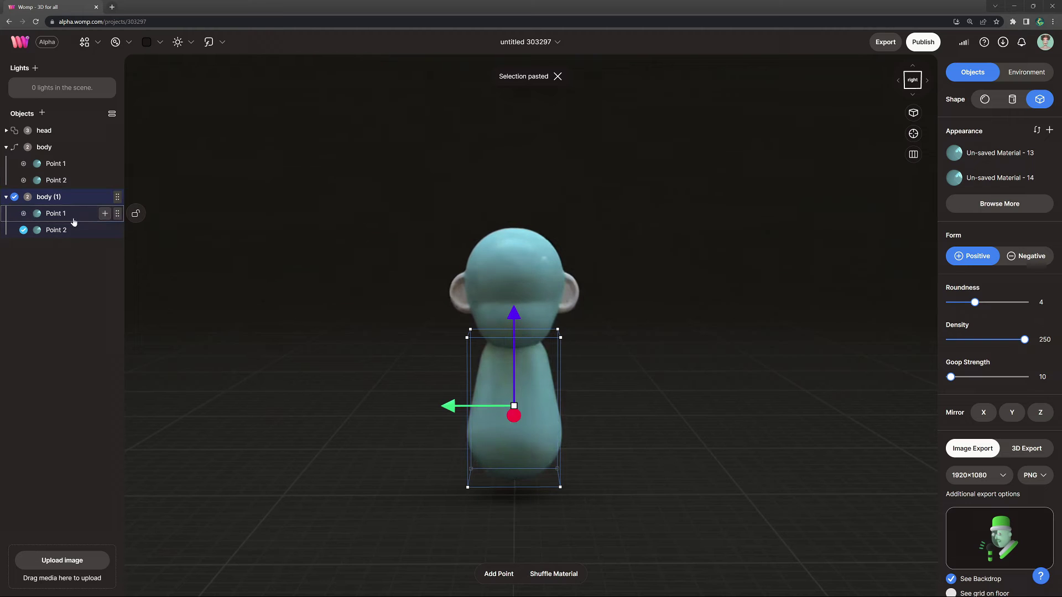
{"action": "double_click", "coordinate": [55, 197]}
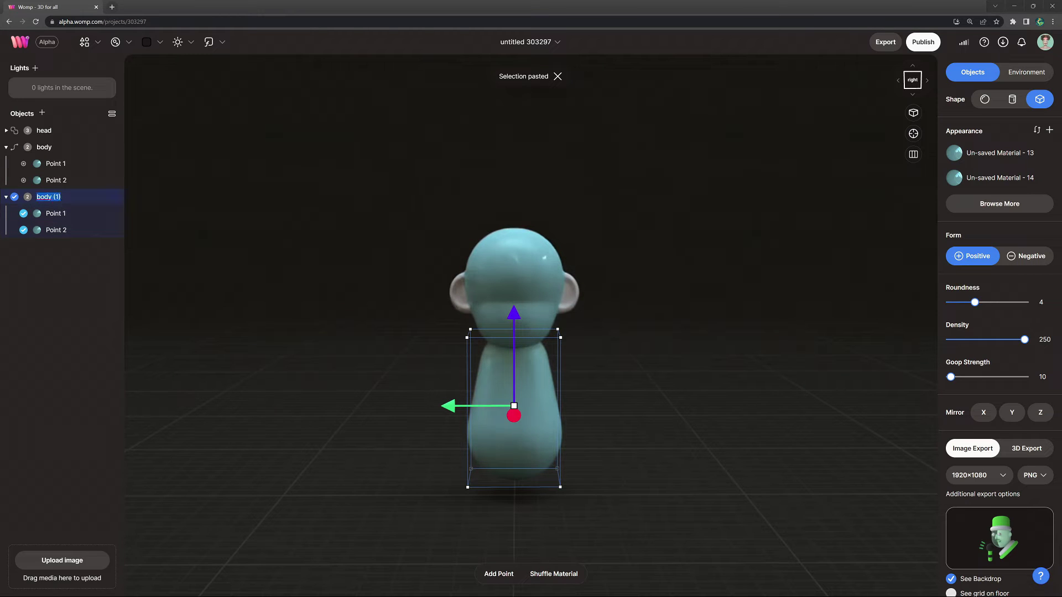
{"action": "left_click", "coordinate": [78, 231]}
{"action": "key", "text": "Delete"}
{"action": "left_click", "coordinate": [67, 199]}
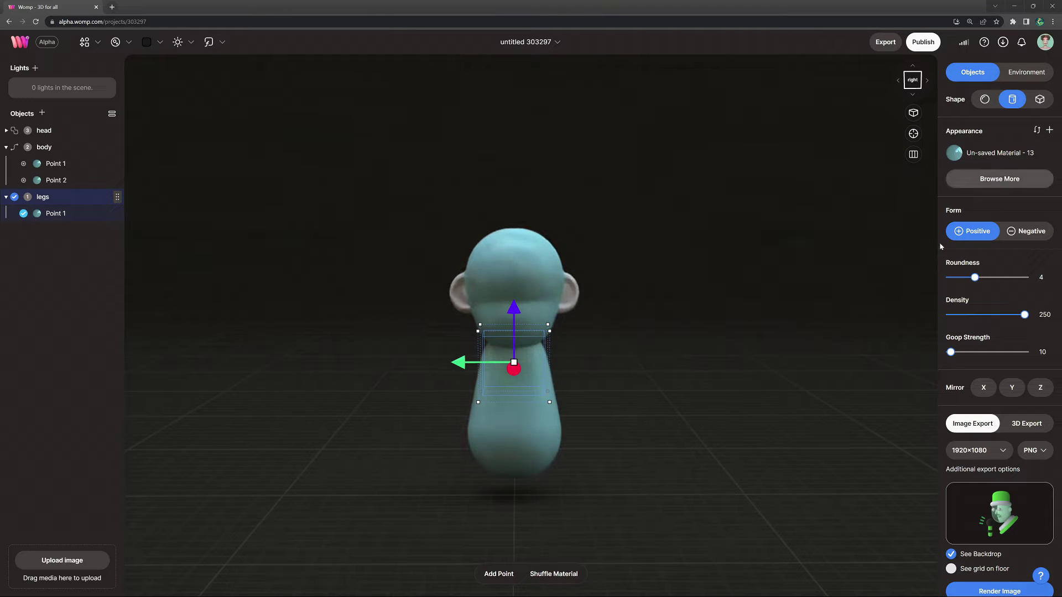
Mirror the legs curve across X, move its point beside the torso's base to about X 192, Y 265, and set its roundness to 70
{"action": "left_click", "coordinate": [981, 388]}
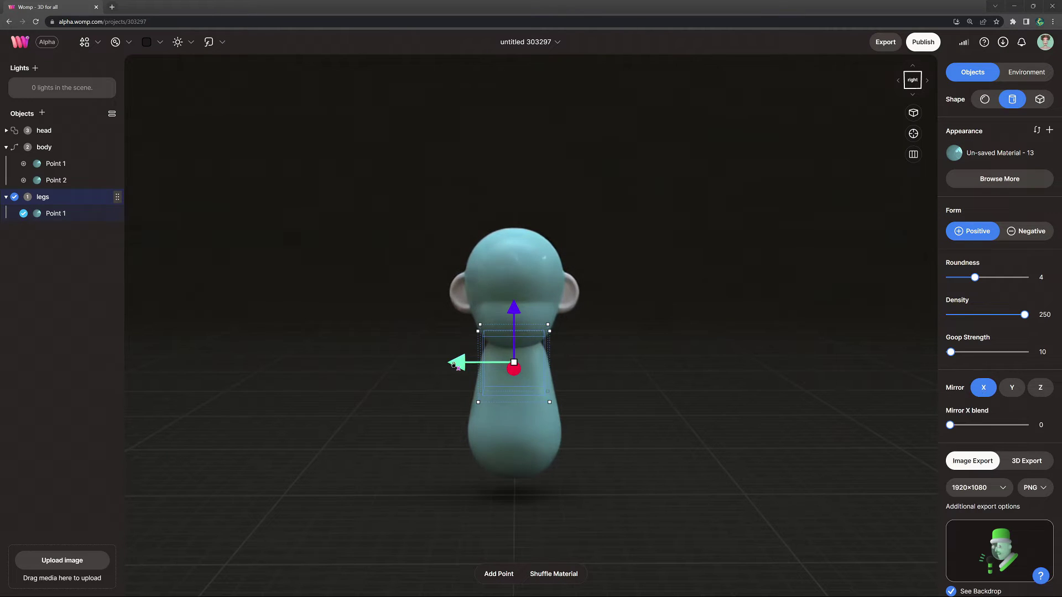
{"action": "left_click_drag", "start_coordinate": [454, 364], "coordinate": [523, 362]}
{"action": "left_click_drag", "start_coordinate": [581, 307], "coordinate": [582, 396]}
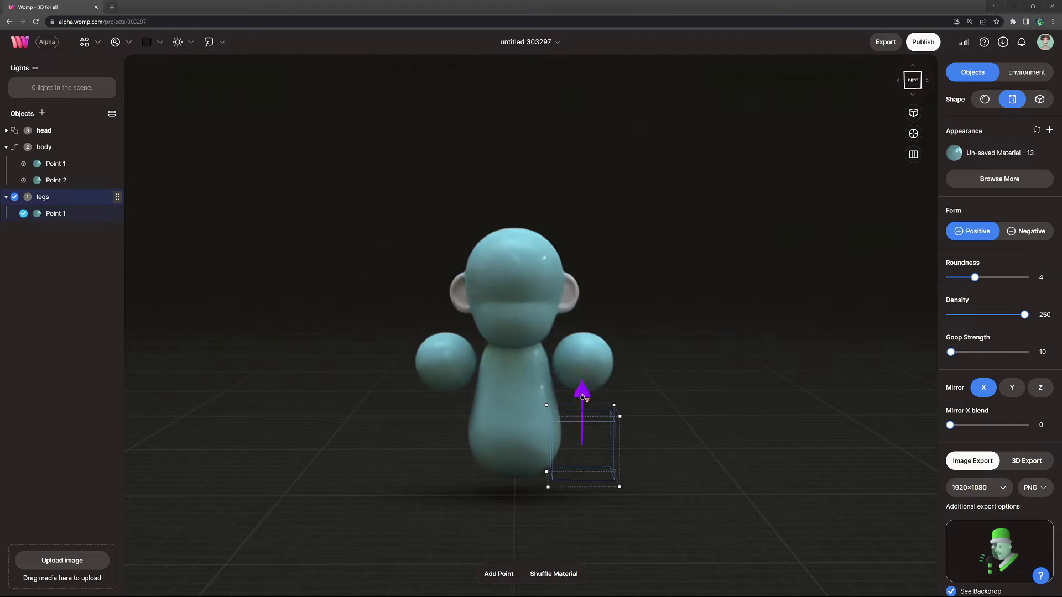
{"action": "left_click", "coordinate": [88, 219]}
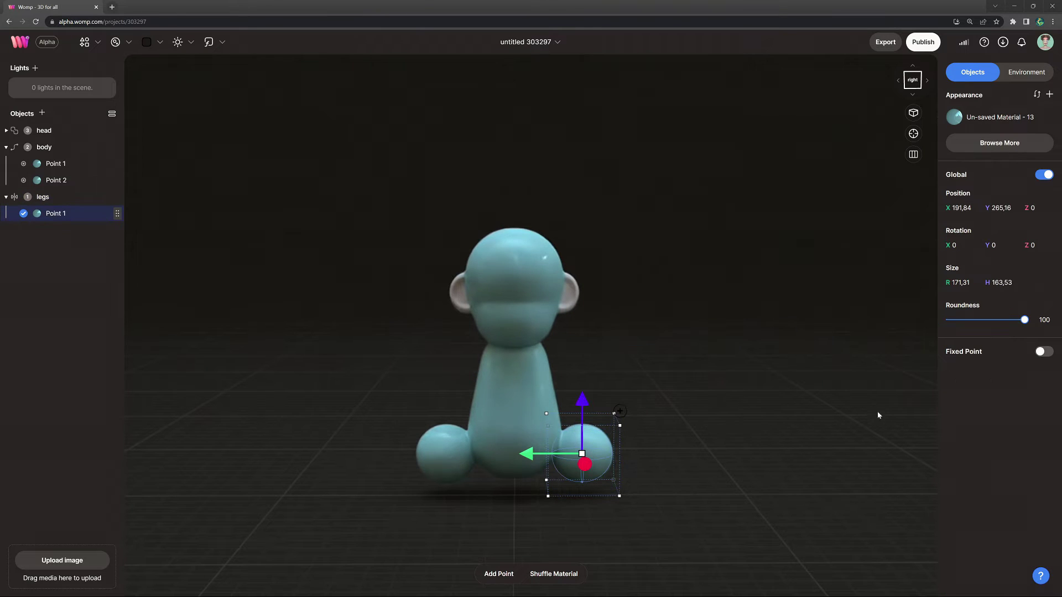
{"action": "left_click_drag", "start_coordinate": [1006, 322], "coordinate": [993, 322]}
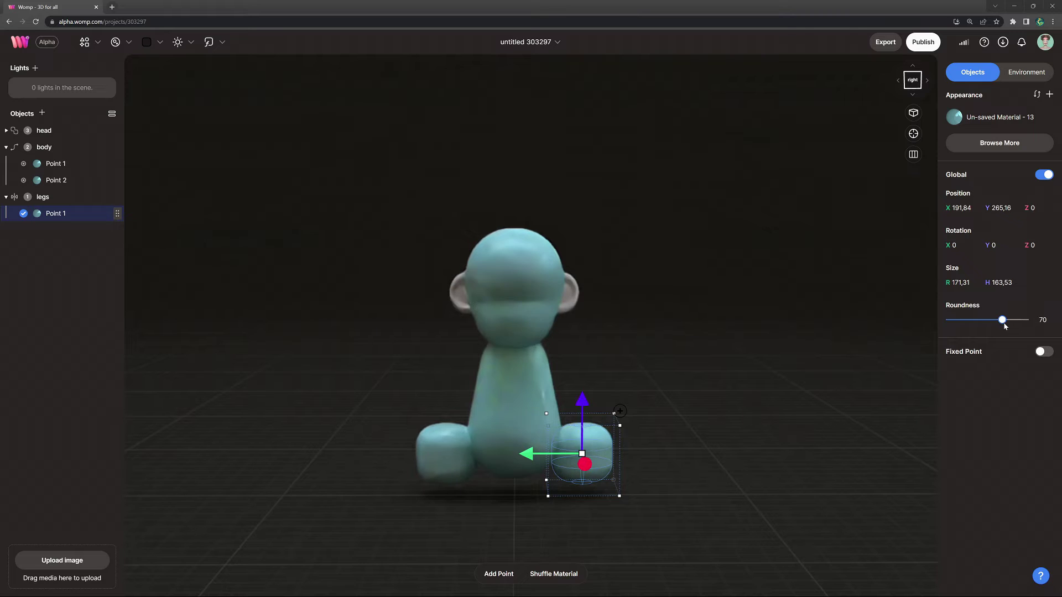
Raise the head, body and legs together by about 265 along Y to make room for the legs
{"action": "scroll", "coordinate": [689, 470], "scroll_direction": "down", "scroll_amount": 3}
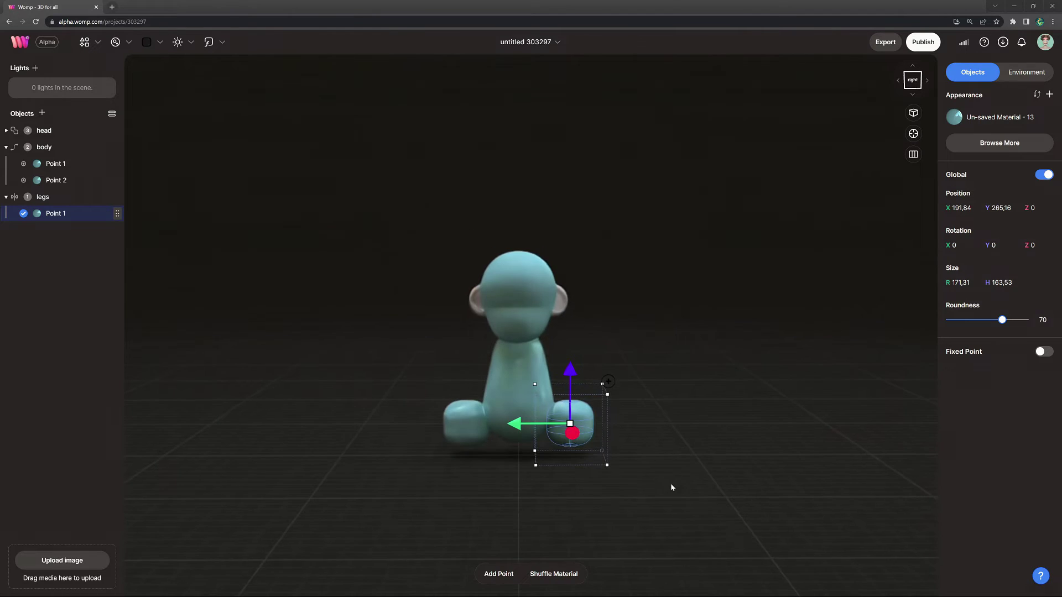
{"action": "right_click_drag", "start_coordinate": [672, 484], "coordinate": [658, 503]}
{"action": "left_click", "coordinate": [76, 135]}
{"action": "left_click", "coordinate": [70, 215], "text": "shift"}
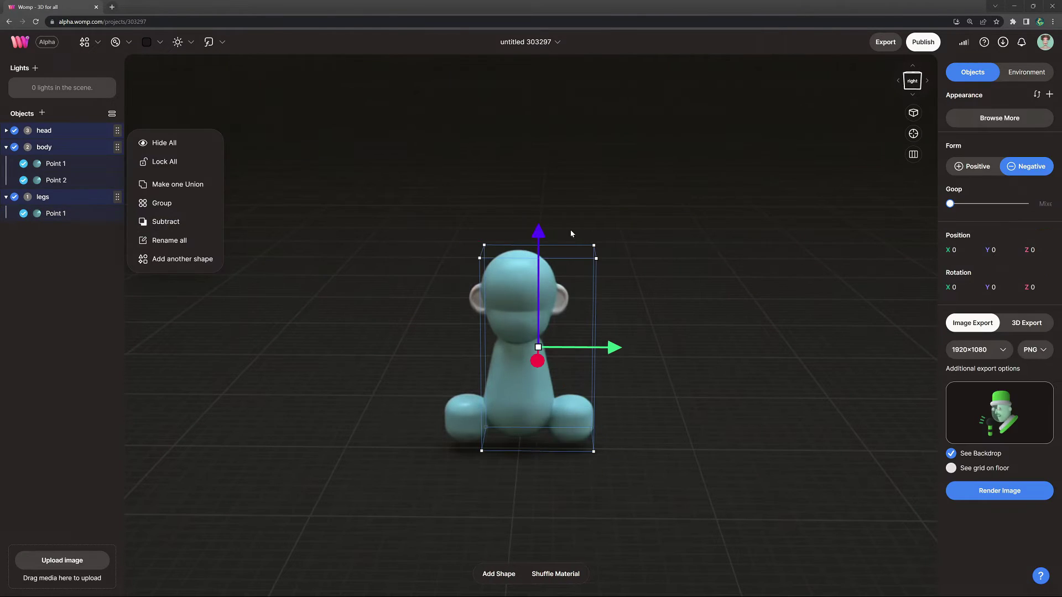
{"action": "left_click_drag", "start_coordinate": [538, 229], "coordinate": [542, 55]}
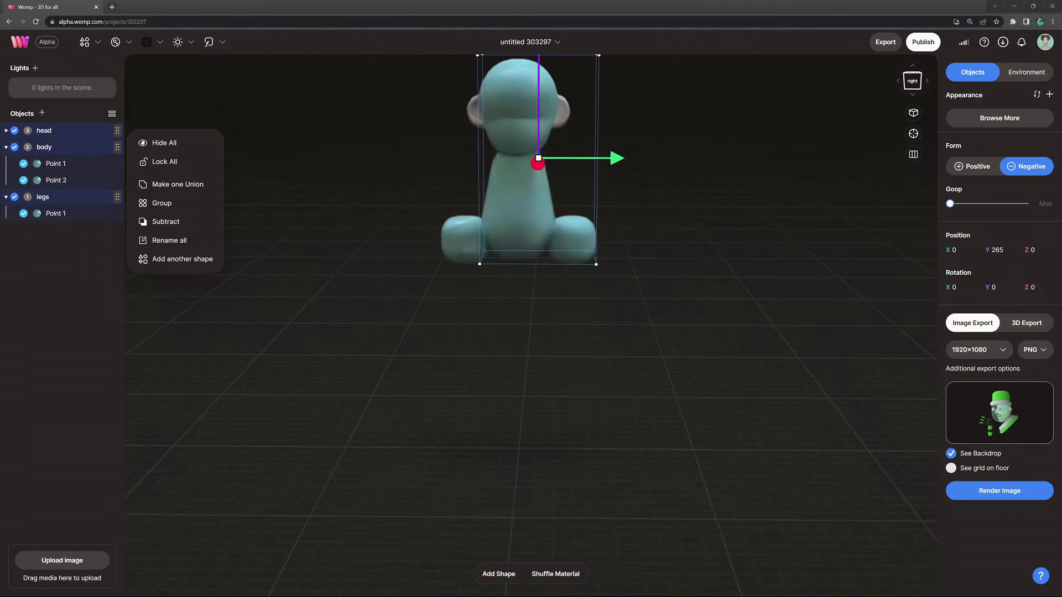
{"action": "left_click", "coordinate": [683, 217]}
Tilt the leg point to about Z 13.5, shrink it to about R 138, H 132, and tuck it into the hip near X 90, Y 945
{"action": "scroll", "coordinate": [636, 268], "scroll_direction": "up", "scroll_amount": 3}
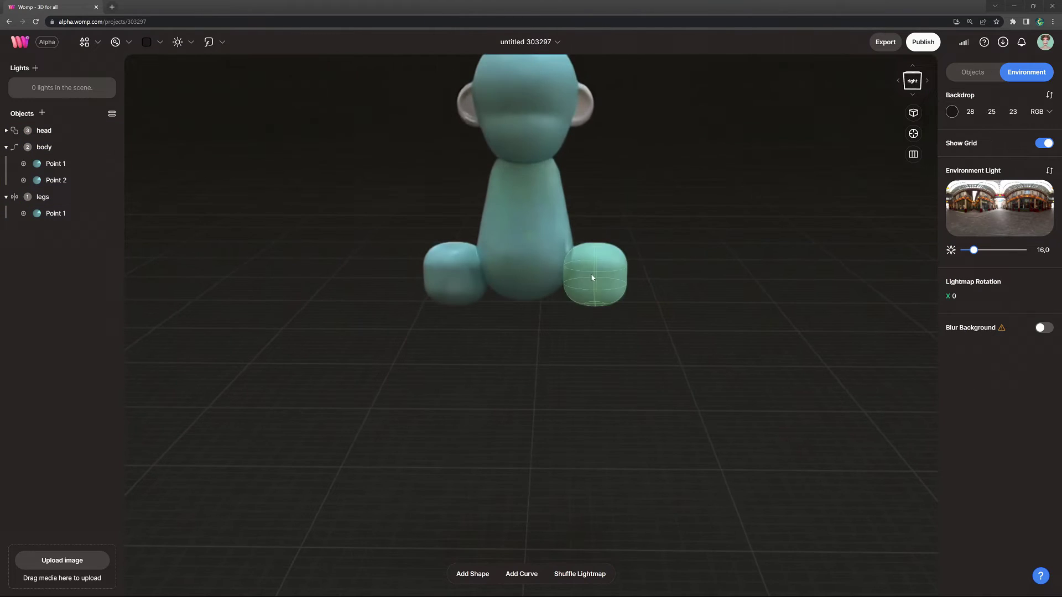
{"action": "left_click", "coordinate": [596, 277]}
{"action": "left_click_drag", "start_coordinate": [652, 277], "coordinate": [635, 275]}
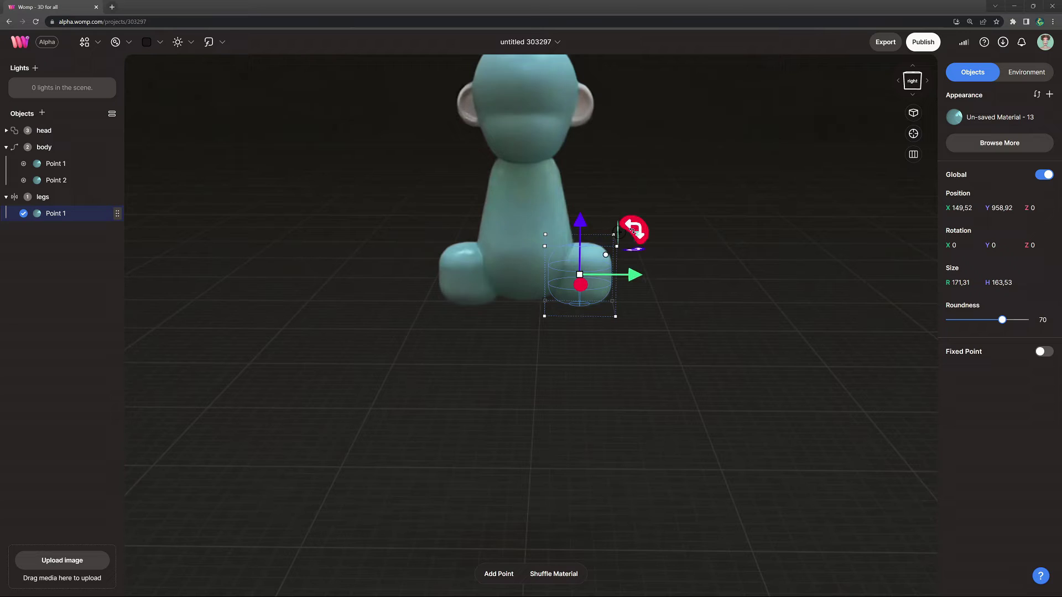
{"action": "left_click_drag", "start_coordinate": [632, 230], "coordinate": [619, 221]}
{"action": "left_click_drag", "start_coordinate": [625, 258], "coordinate": [617, 262]}
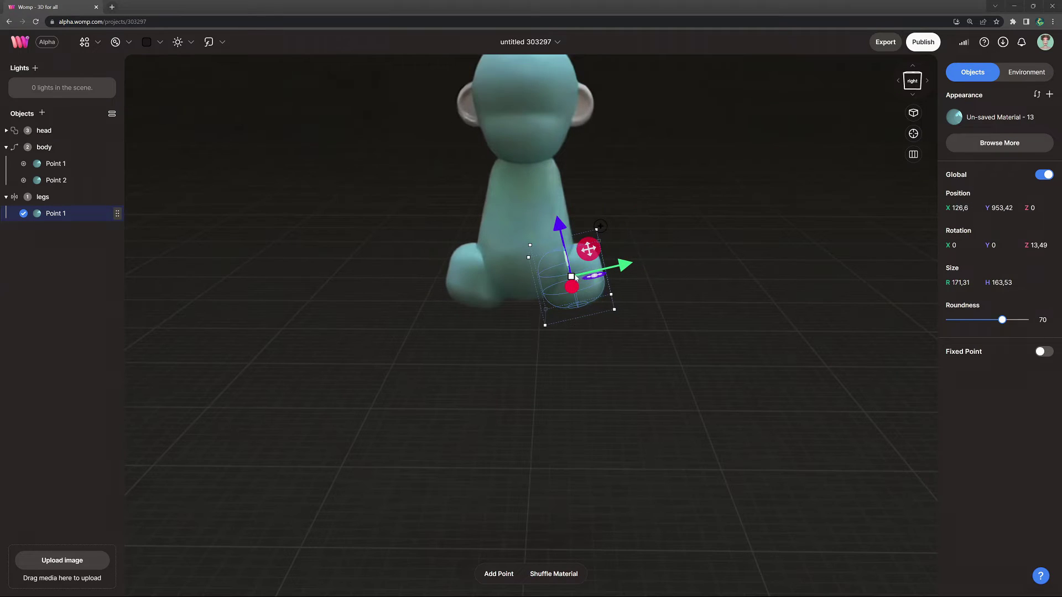
{"action": "left_click_drag", "start_coordinate": [529, 245], "coordinate": [552, 258]}
{"action": "left_click_drag", "start_coordinate": [623, 264], "coordinate": [609, 267]}
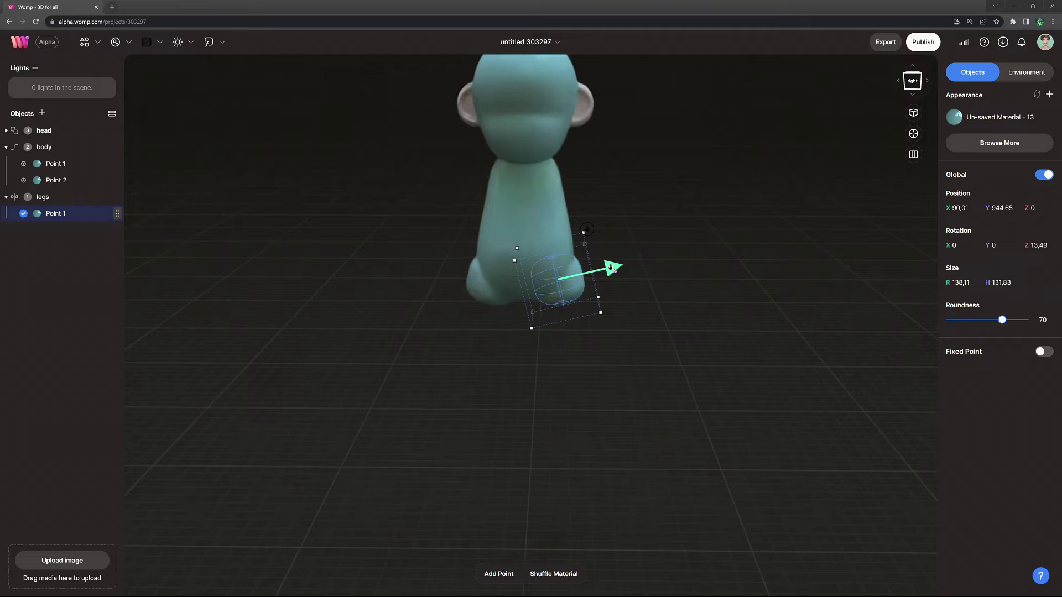
Duplicate the leg point downward to about Y 819, rotate the copy to about Z 29 and set its roundness to 90
{"action": "left_click_drag", "start_coordinate": [587, 229], "coordinate": [588, 204]}
{"action": "left_click_drag", "start_coordinate": [537, 238], "coordinate": [562, 299], "text": "alt"}
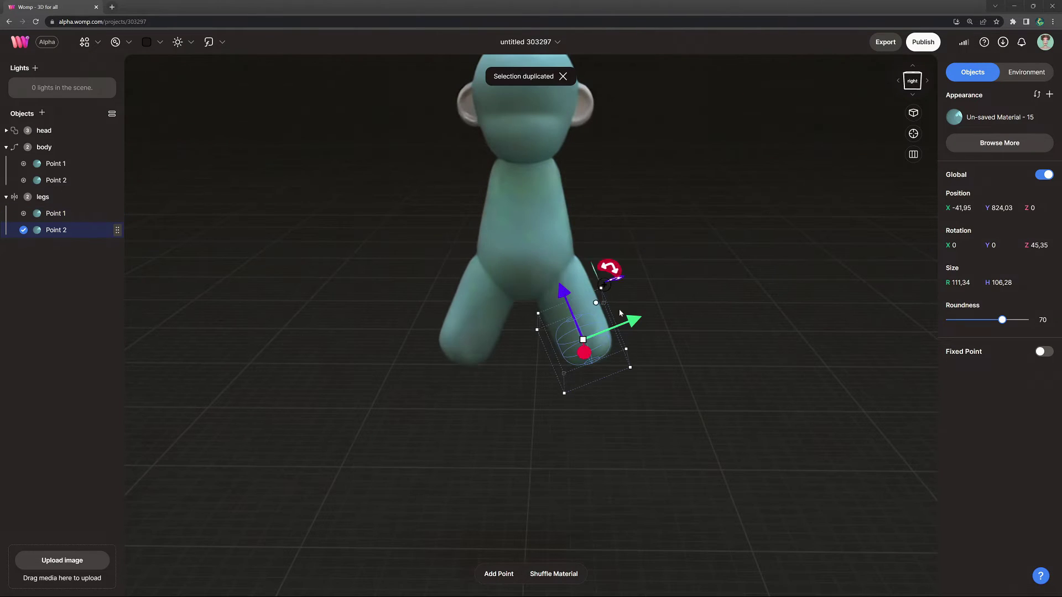
{"action": "left_click_drag", "start_coordinate": [631, 321], "coordinate": [629, 322]}
{"action": "mouse_move", "coordinate": [618, 275]}
{"action": "left_mouse_down"}
{"action": "mouse_move", "coordinate": [625, 285]}
{"action": "mouse_move", "coordinate": [614, 292]}
{"action": "left_mouse_up"}
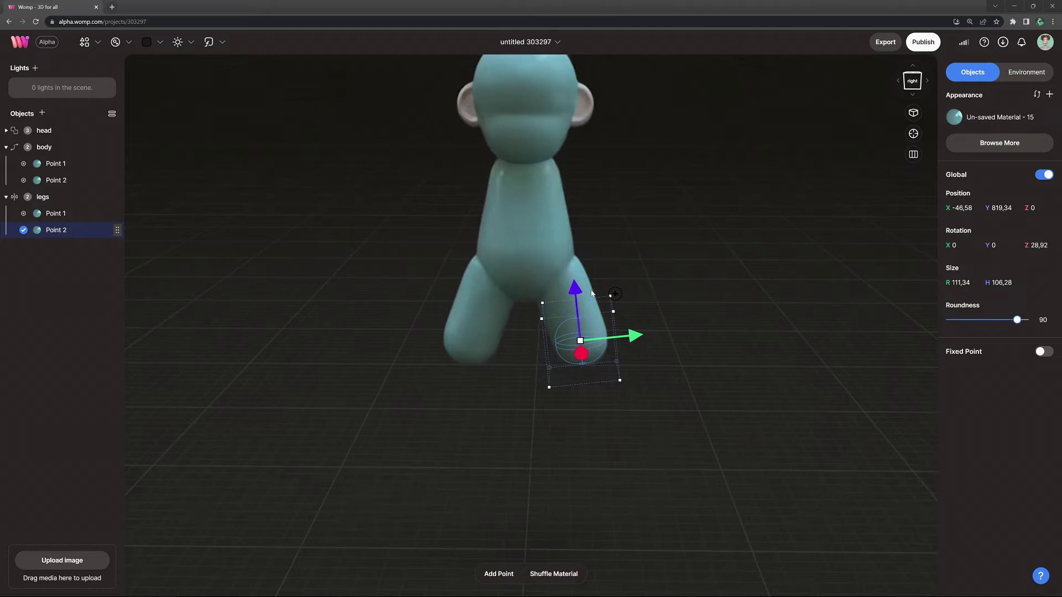
Duplicate the lower leg point, move the copy down to the ankle and adjust its tilt and size
{"action": "left_click_drag", "start_coordinate": [577, 290], "coordinate": [583, 353]}
{"action": "mouse_move", "coordinate": [642, 397]}
{"action": "left_mouse_down"}
{"action": "mouse_move", "coordinate": [631, 399]}
{"action": "mouse_move", "coordinate": [641, 403]}
{"action": "left_mouse_up"}
{"action": "mouse_move", "coordinate": [448, 402]}
{"action": "right_mouse_down"}
{"action": "mouse_move", "coordinate": [523, 402]}
{"action": "mouse_move", "coordinate": [451, 402]}
{"action": "right_mouse_up"}
{"action": "left_click_drag", "start_coordinate": [585, 402], "coordinate": [604, 424]}
Duplicate the ankle point and move the copy forward to about Z -56 to form the foot
{"action": "right_click_drag", "start_coordinate": [726, 350], "coordinate": [490, 410]}
{"action": "left_click_drag", "start_coordinate": [507, 430], "coordinate": [484, 431], "text": "alt"}
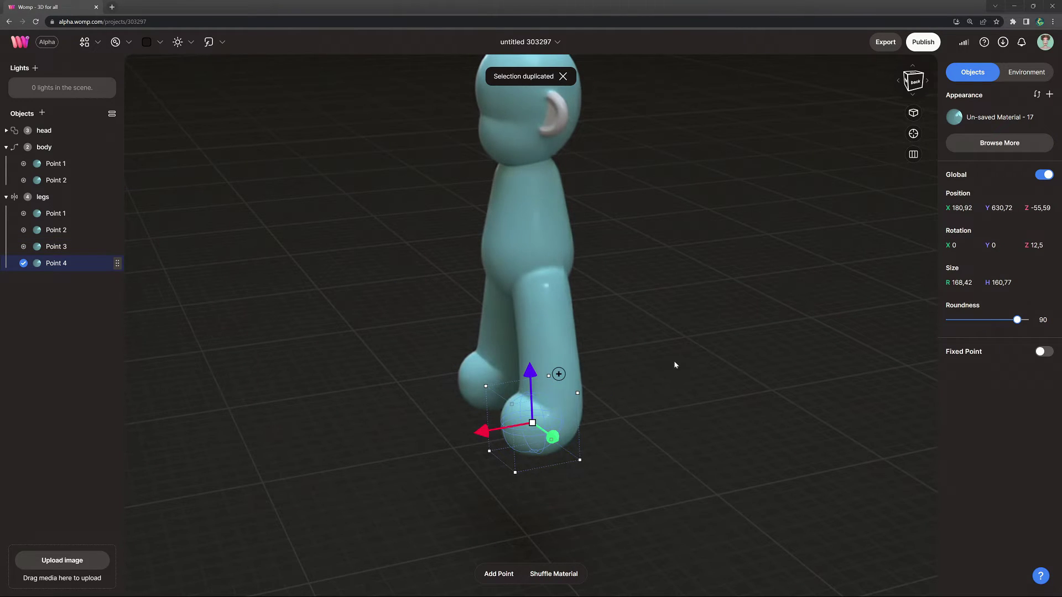
{"action": "right_click_drag", "start_coordinate": [674, 362], "coordinate": [572, 363]}
Flatten the foot's Point 4 to about H 89, extend it forward to about Z -66 and set its roundness to 70
{"action": "left_click_drag", "start_coordinate": [575, 377], "coordinate": [575, 389]}
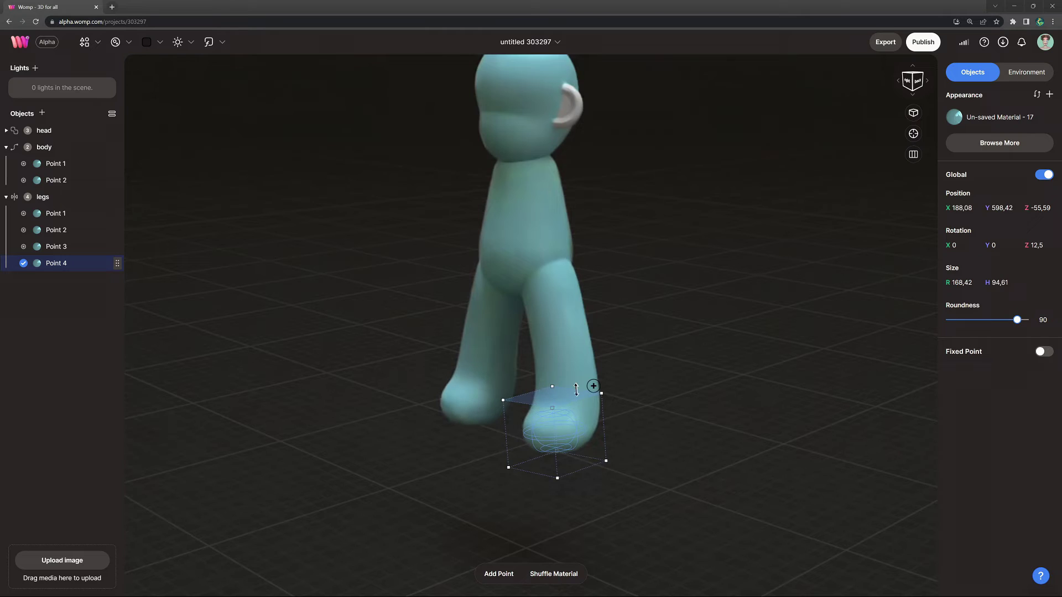
{"action": "left_click_drag", "start_coordinate": [513, 446], "coordinate": [511, 447]}
{"action": "right_click_drag", "start_coordinate": [698, 387], "coordinate": [980, 350]}
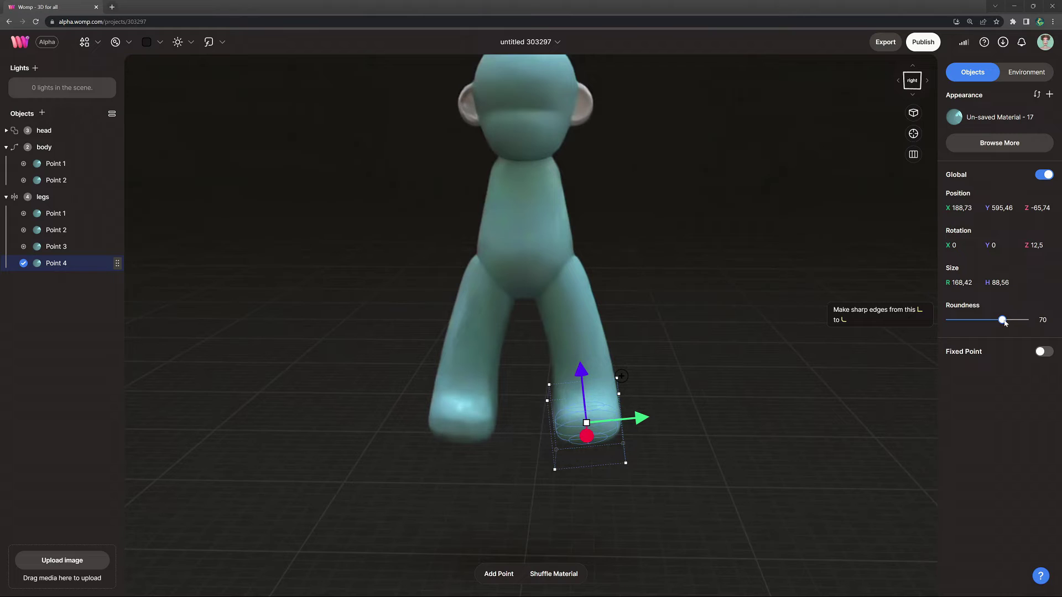
{"action": "left_click_drag", "start_coordinate": [634, 380], "coordinate": [641, 386]}
{"action": "left_click", "coordinate": [703, 342]}
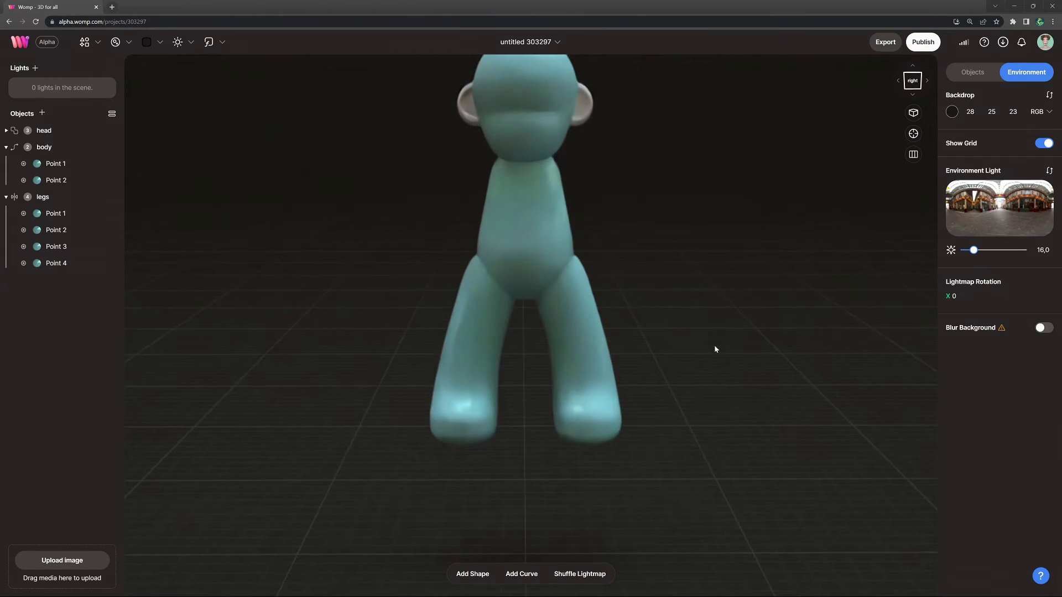
Lower the head, body and legs together until the feet rest on the grid
{"action": "left_click", "coordinate": [55, 131]}
{"action": "left_click", "coordinate": [83, 264], "text": "shift"}
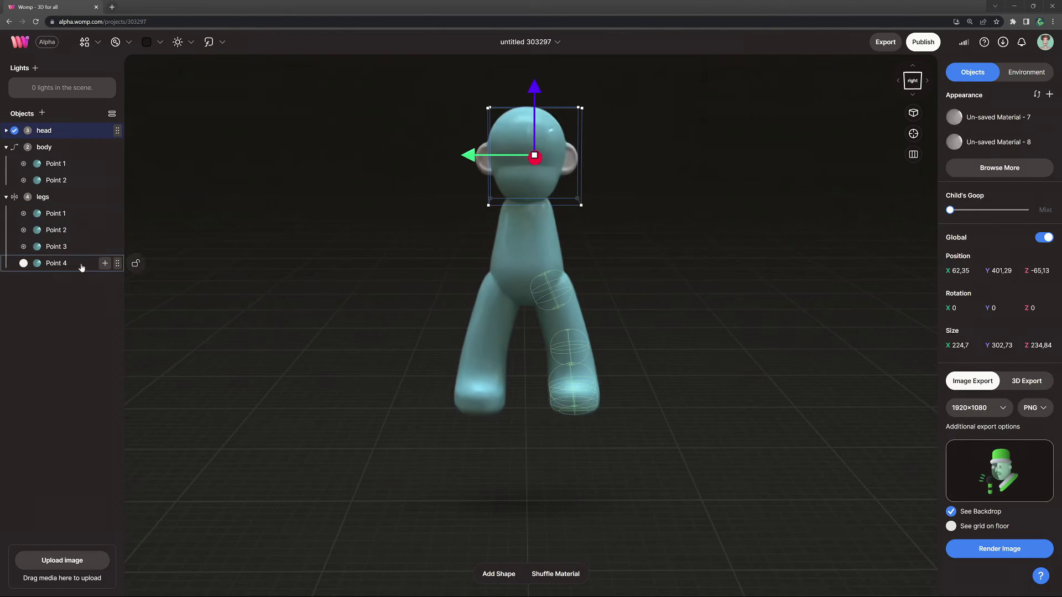
{"action": "right_click", "coordinate": [83, 263]}
{"action": "left_click_drag", "start_coordinate": [546, 108], "coordinate": [549, 205]}
{"action": "left_click", "coordinate": [713, 330]}
Shift the mirrored legs slightly closer together and refine their Point 1 at the hip
{"action": "left_click", "coordinate": [83, 197]}
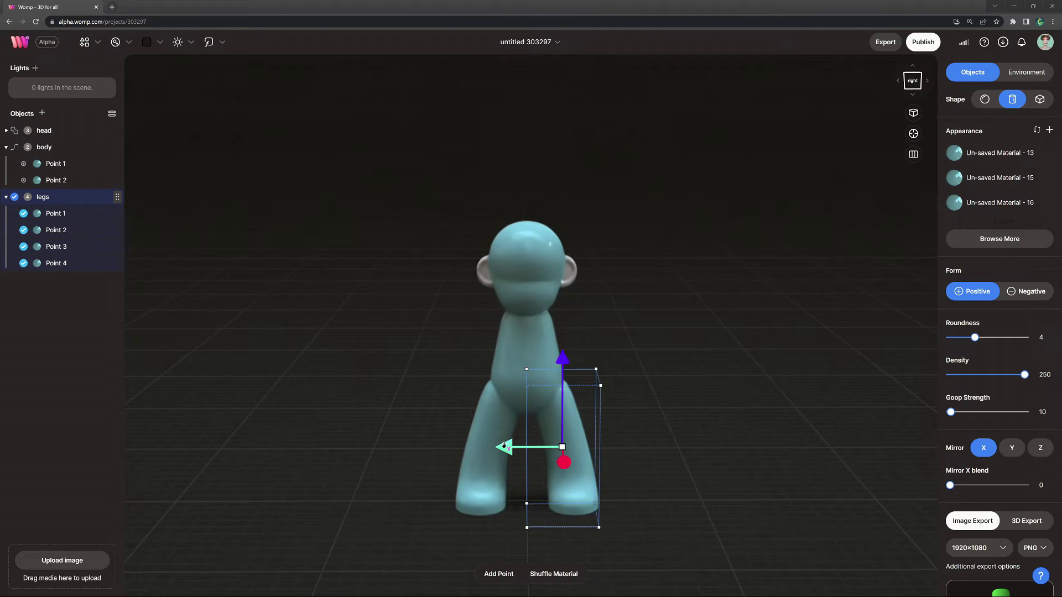
{"action": "left_click_drag", "start_coordinate": [504, 446], "coordinate": [498, 445]}
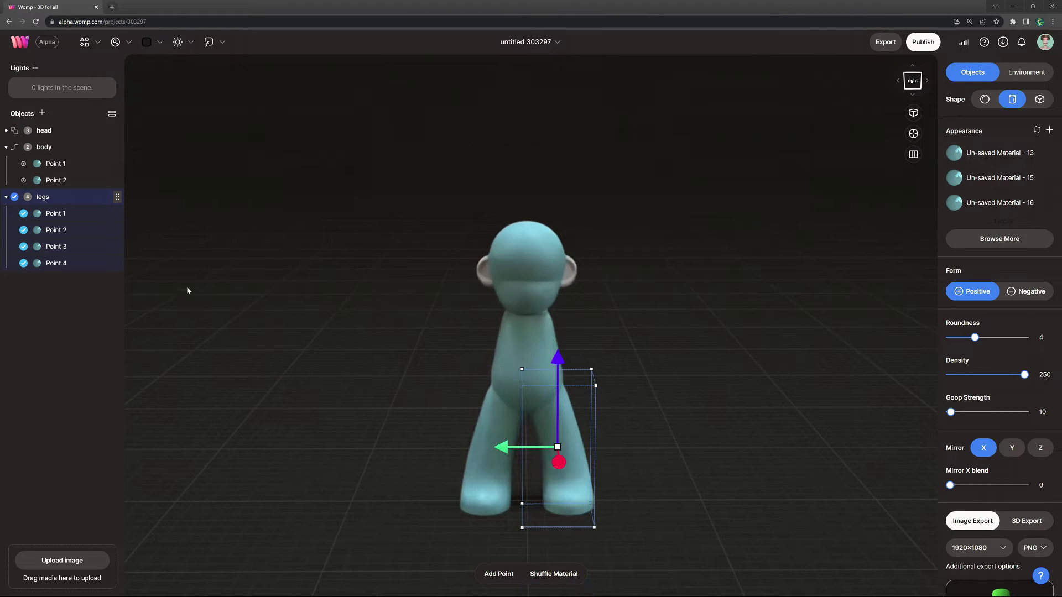
{"action": "left_click", "coordinate": [83, 214]}
{"action": "left_click_drag", "start_coordinate": [537, 406], "coordinate": [533, 381]}
Shrink the legs' Point 2 to about R 112, H 107 near X 173, and rotate Point 3 to about Z 8.9
{"action": "left_click", "coordinate": [83, 230]}
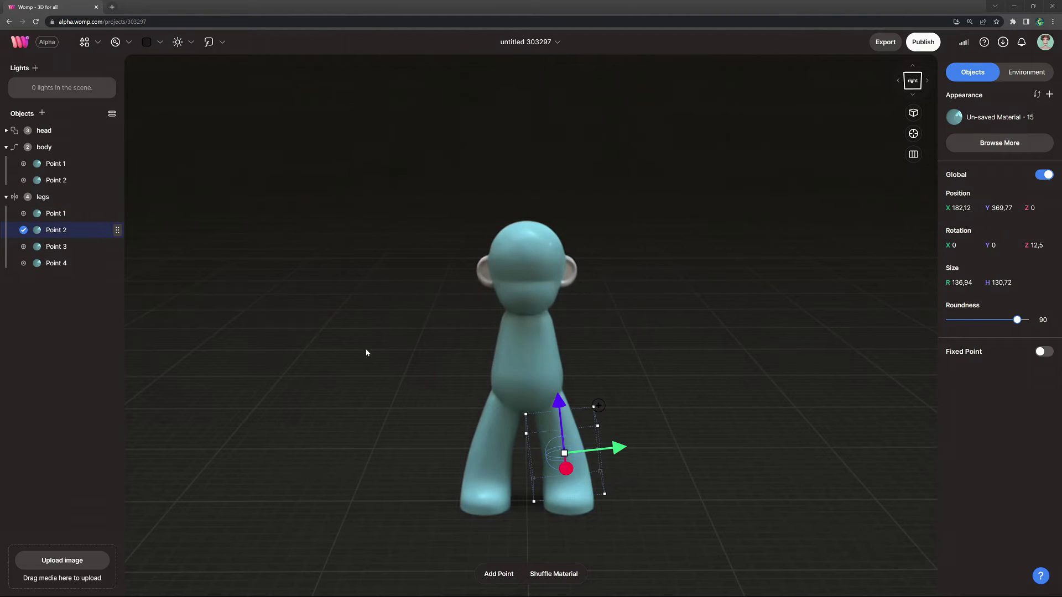
{"action": "left_click_drag", "start_coordinate": [560, 454], "coordinate": [564, 437]}
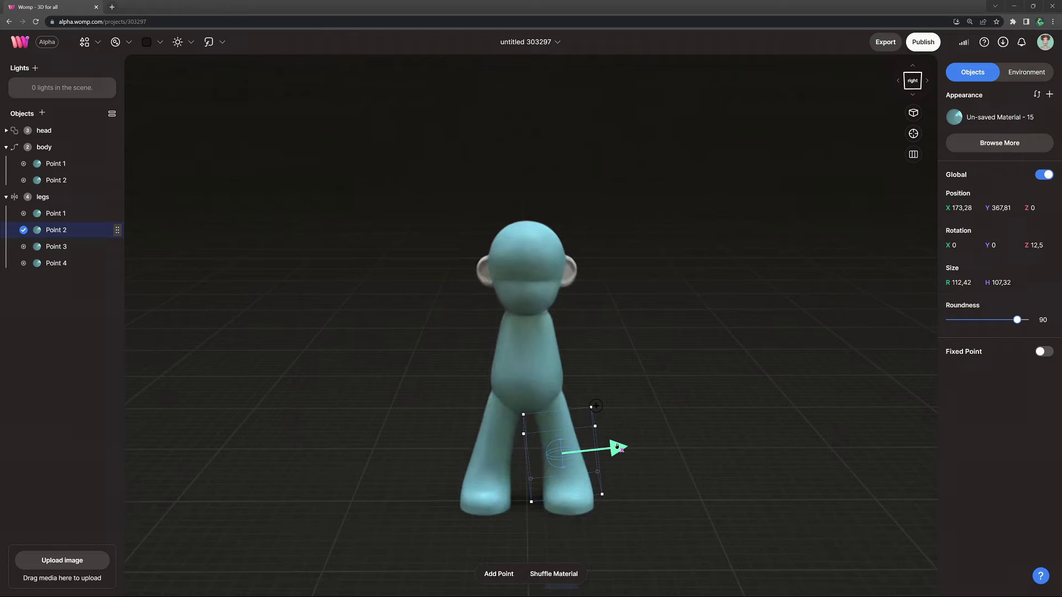
{"action": "left_click", "coordinate": [83, 247]}
{"action": "left_click_drag", "start_coordinate": [572, 479], "coordinate": [564, 485]}
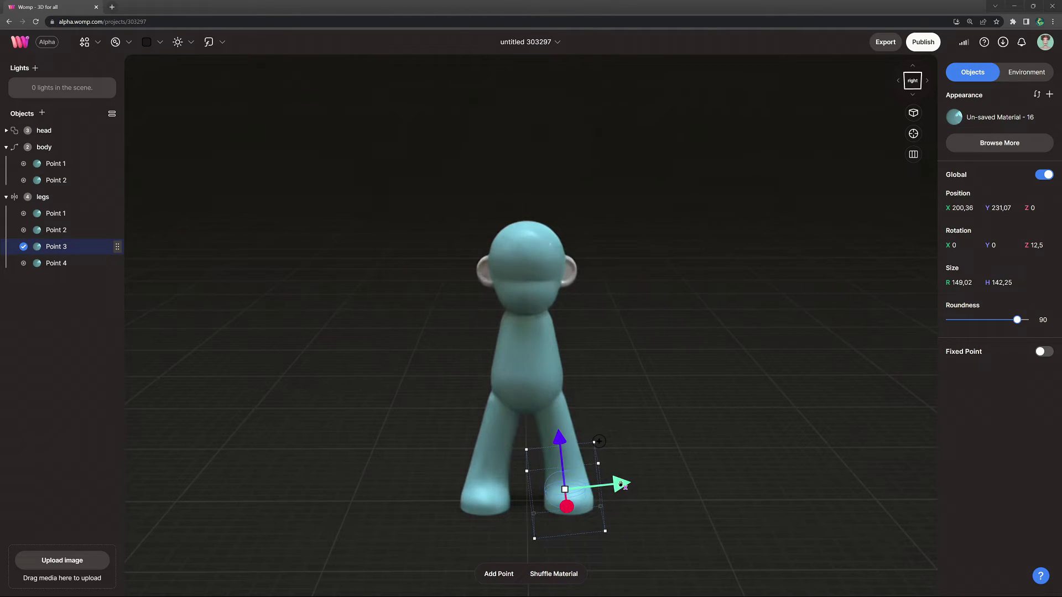
{"action": "left_click_drag", "start_coordinate": [599, 442], "coordinate": [621, 454]}
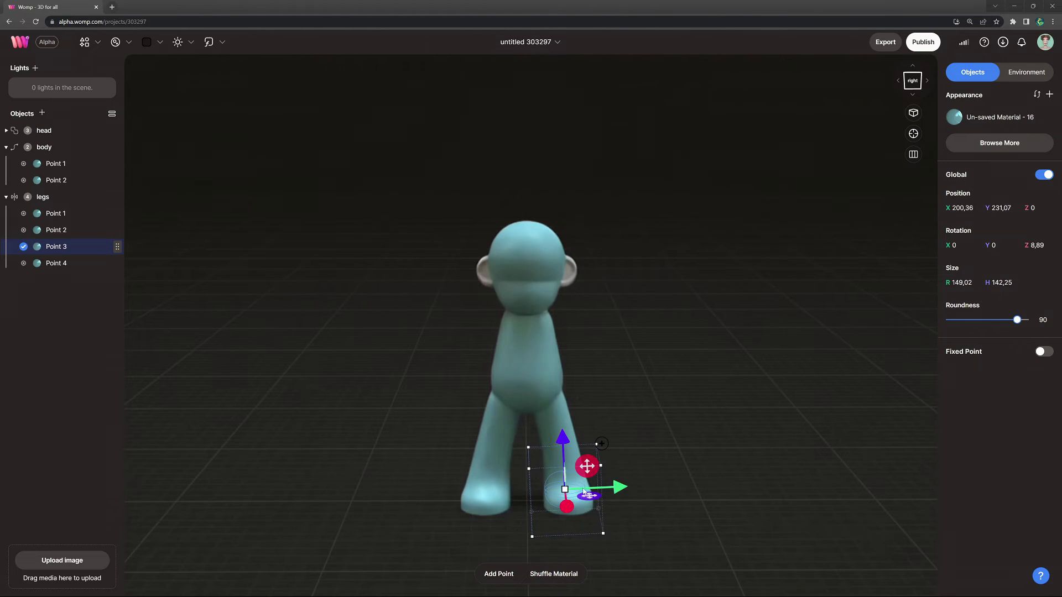
{"action": "left_click_drag", "start_coordinate": [570, 478], "coordinate": [560, 485]}
{"action": "left_click", "coordinate": [644, 483]}
{"action": "left_click_drag", "start_coordinate": [643, 482], "coordinate": [259, 465]}
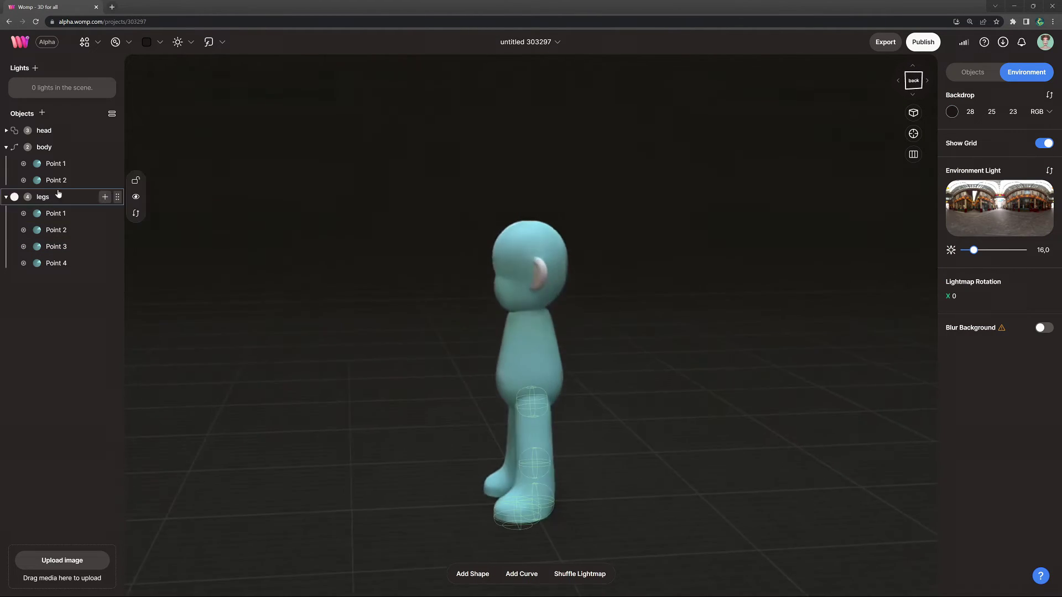
{"action": "left_click", "coordinate": [57, 196]}
{"action": "left_click", "coordinate": [407, 451]}
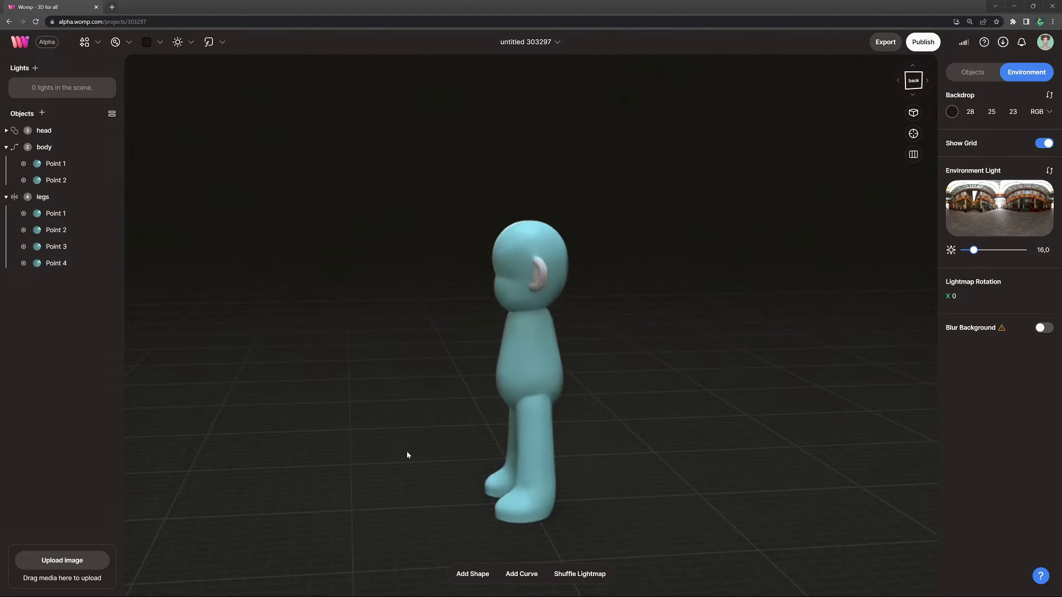
{"action": "left_click_drag", "start_coordinate": [408, 452], "coordinate": [733, 419]}
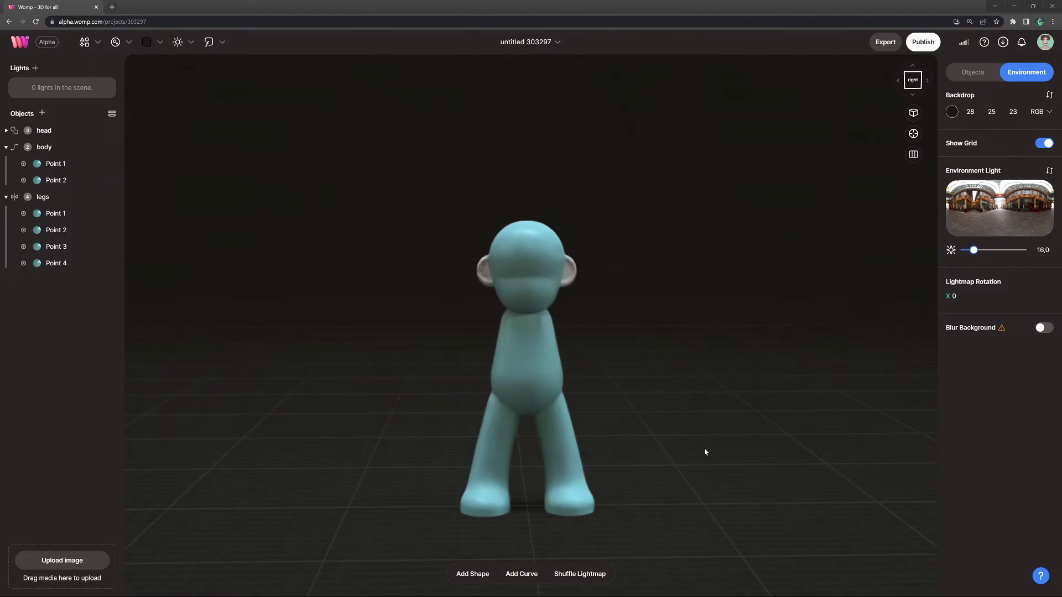
Duplicate the mirrored legs and raise the copy to shoulder height to serve as arms
{"action": "left_click_drag", "start_coordinate": [679, 444], "coordinate": [628, 436]}
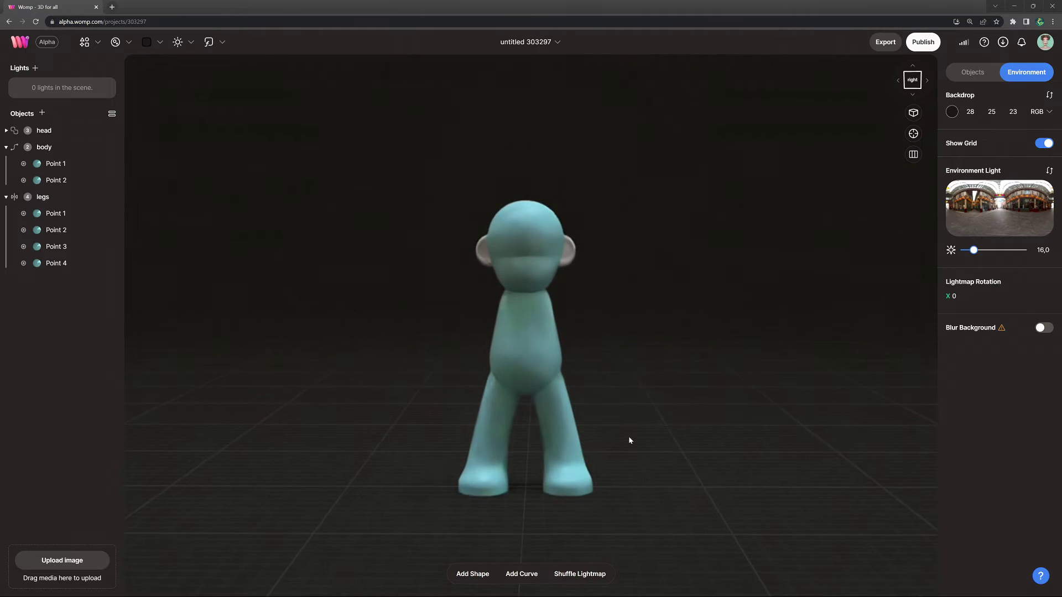
{"action": "left_click", "coordinate": [36, 197]}
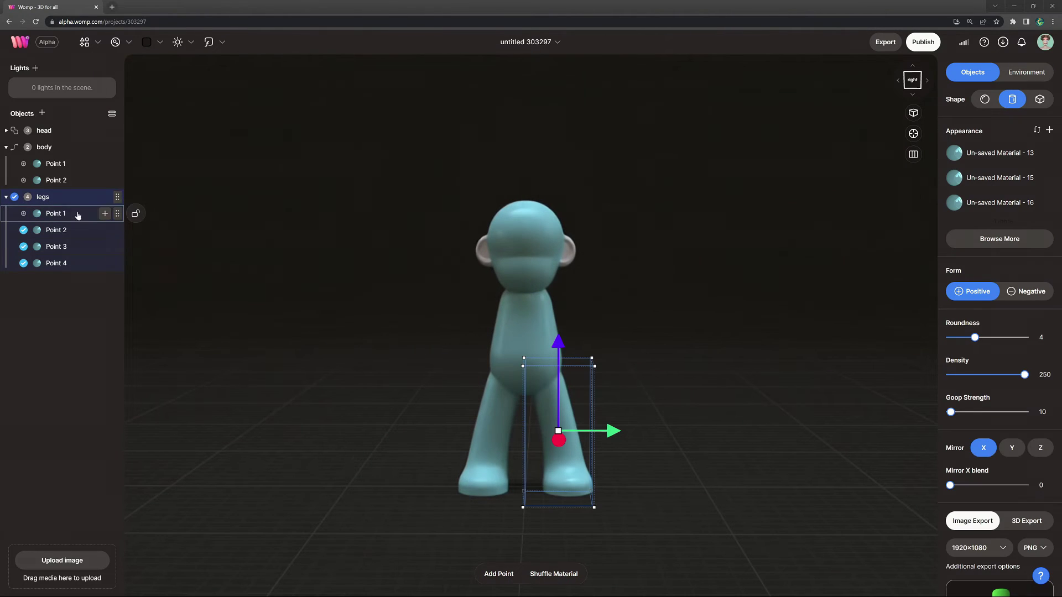
{"action": "key", "text": "ctrl+c"}
{"action": "key", "text": "ctrl+v"}
{"action": "left_click_drag", "start_coordinate": [558, 360], "coordinate": [558, 276]}
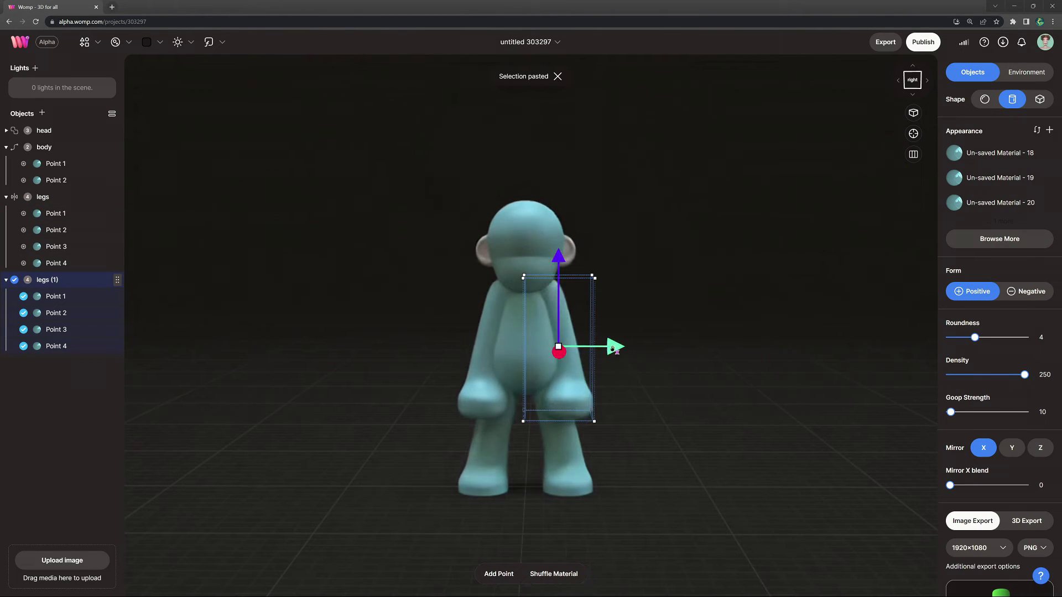
Angle the copied arms outward from the body and delete their foot point, Point 4
{"action": "left_click_drag", "start_coordinate": [628, 260], "coordinate": [578, 249]}
{"action": "left_click", "coordinate": [74, 345]}
{"action": "key", "text": "Delete"}
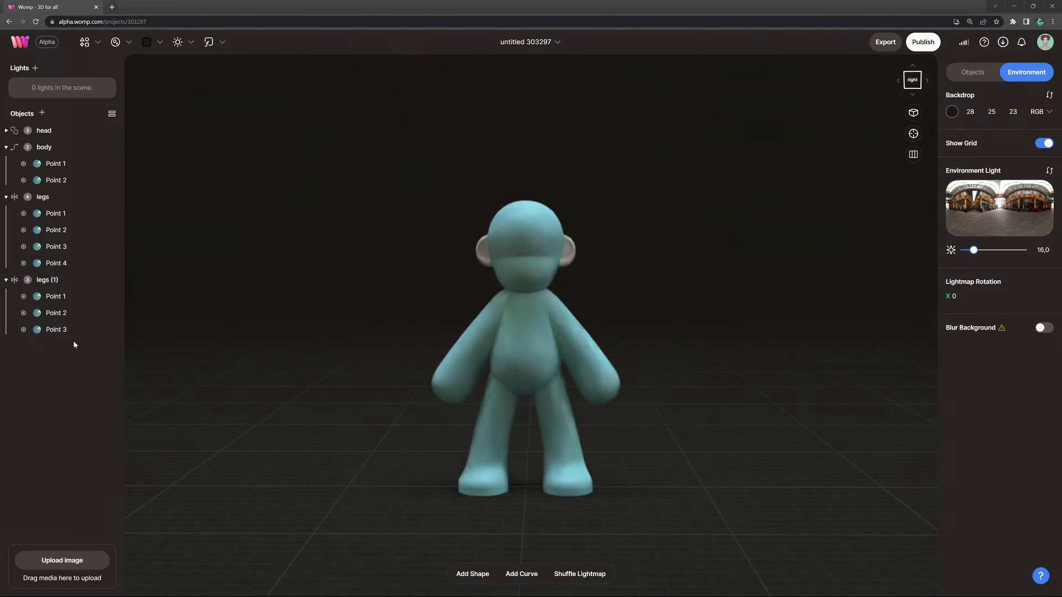
Move the arms' Point 2 back to about Z 58 and shrink it to about R 63, H 60
{"action": "left_click", "coordinate": [74, 331]}
{"action": "left_click", "coordinate": [72, 313]}
{"action": "right_click_drag", "start_coordinate": [700, 323], "coordinate": [402, 418]}
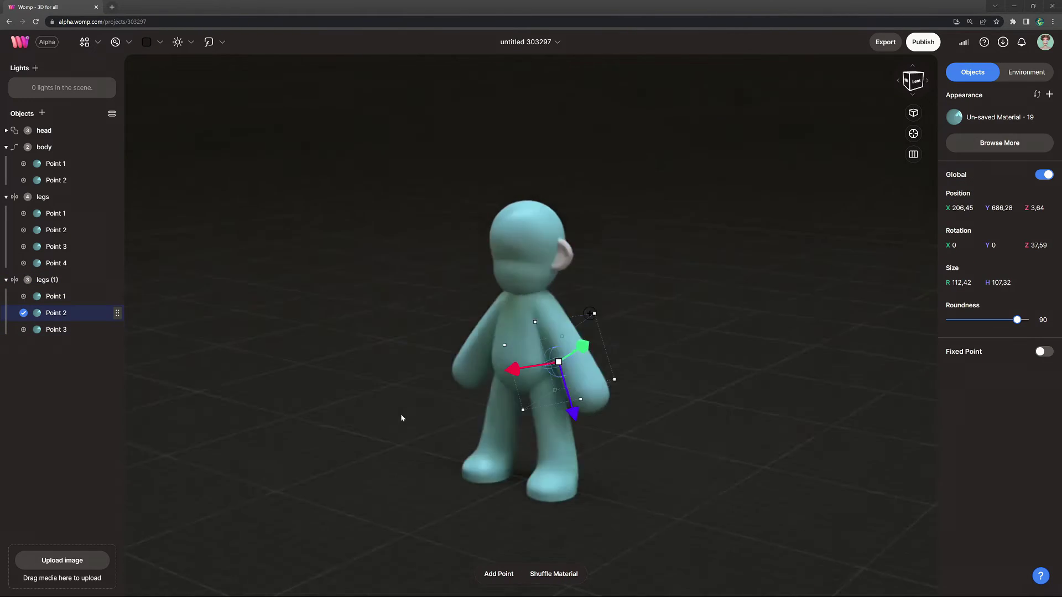
{"action": "scroll", "coordinate": [617, 404], "scroll_direction": "up", "scroll_amount": 2}
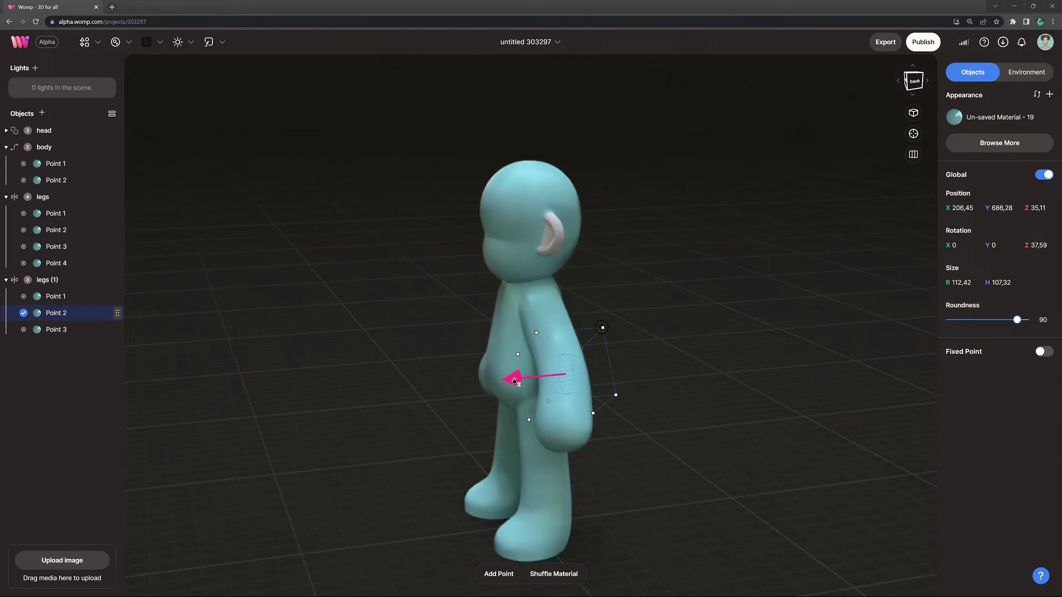
{"action": "left_click_drag", "start_coordinate": [545, 332], "coordinate": [551, 330]}
{"action": "right_click_drag", "start_coordinate": [590, 441], "coordinate": [675, 419]}
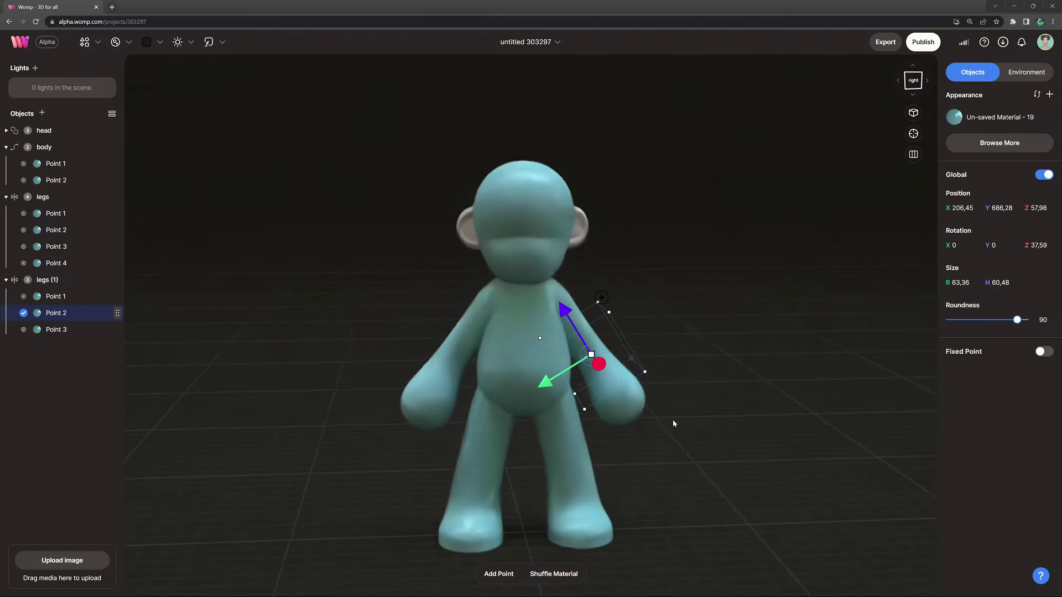
Rotate the arms' Point 1 to about Z 70 and shrink it to about R 84, H 81 near X 60
{"action": "left_click", "coordinate": [83, 297]}
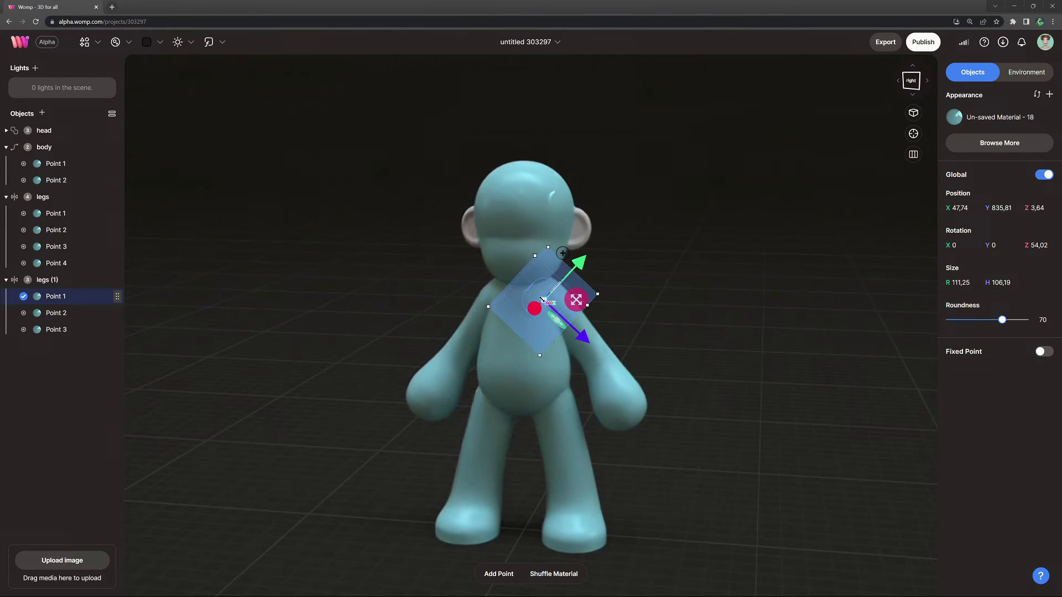
{"action": "left_click_drag", "start_coordinate": [623, 294], "coordinate": [631, 279]}
{"action": "left_click_drag", "start_coordinate": [568, 258], "coordinate": [571, 249]}
{"action": "left_click_drag", "start_coordinate": [500, 275], "coordinate": [504, 277]}
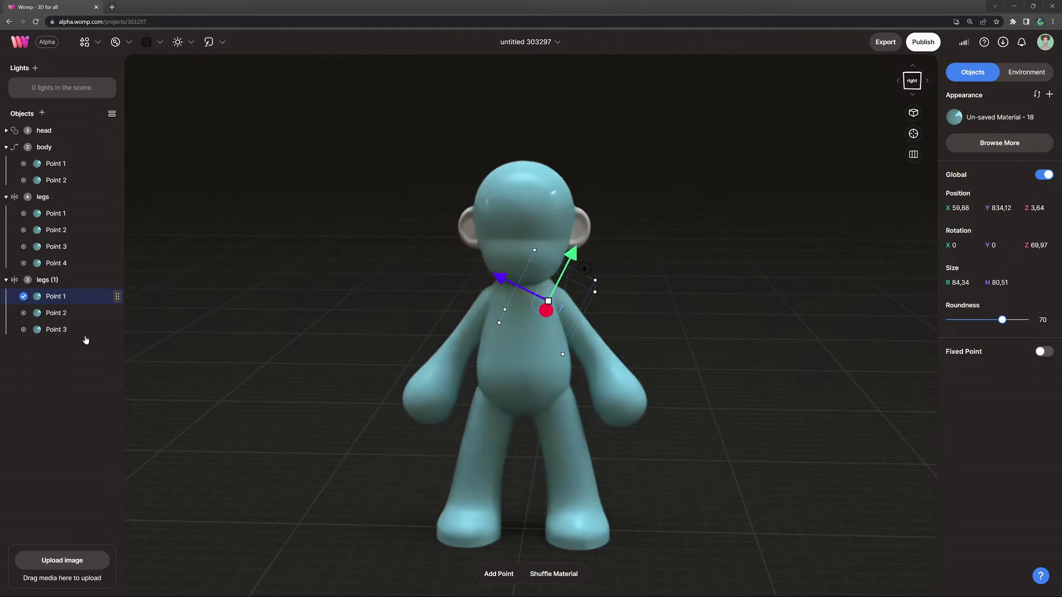
Shrink the arms' Point 3 to about R 106, H 101 and move it inward to about X 279, Y 568
{"action": "left_click", "coordinate": [72, 331]}
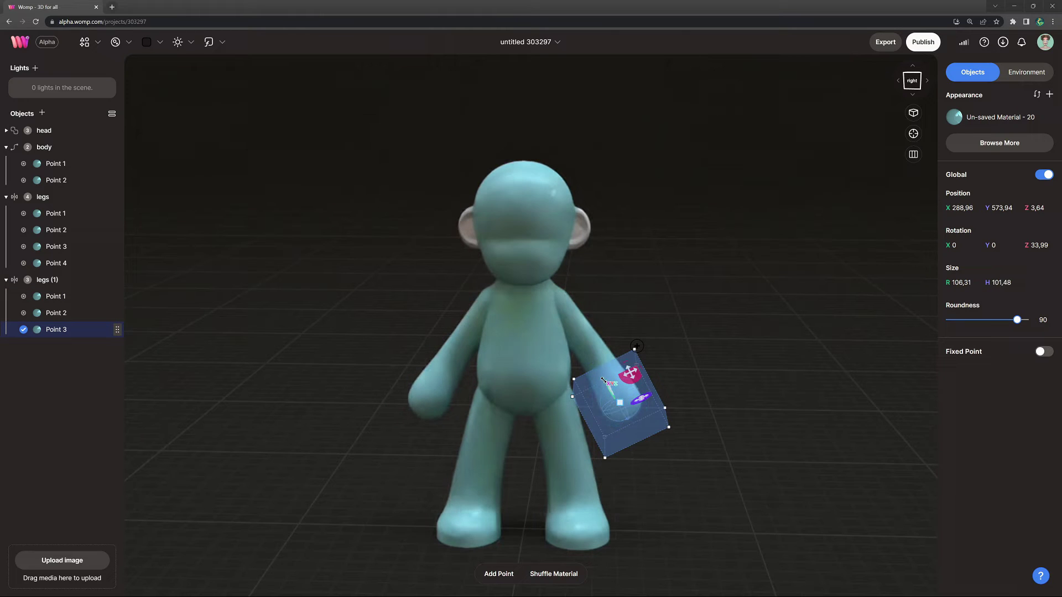
{"action": "left_click_drag", "start_coordinate": [669, 378], "coordinate": [667, 379]}
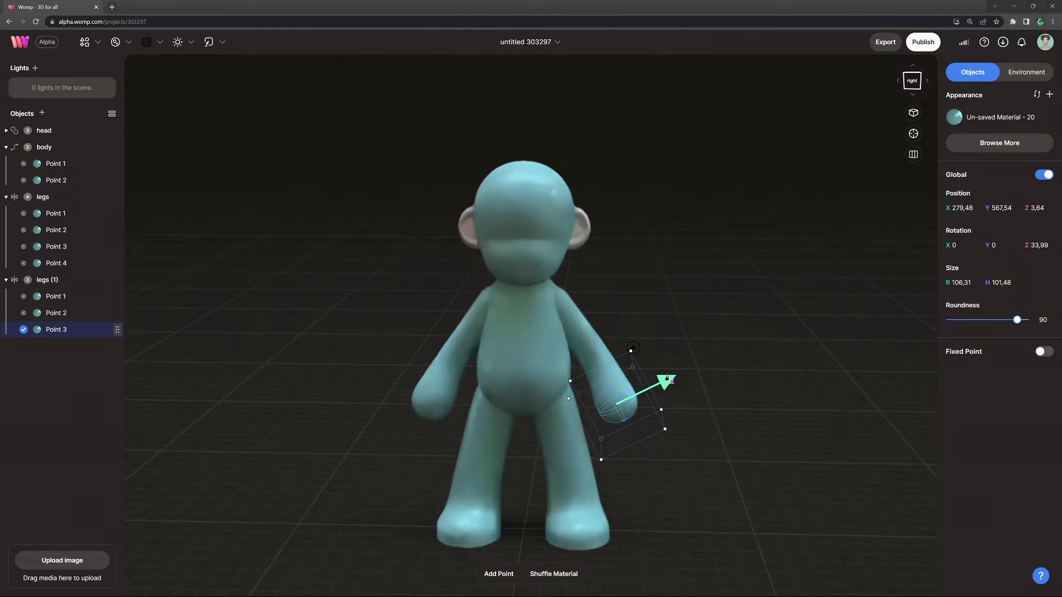
{"action": "mouse_move", "coordinate": [743, 394]}
{"action": "right_mouse_down"}
{"action": "mouse_move", "coordinate": [194, 419]}
{"action": "mouse_move", "coordinate": [329, 418]}
{"action": "mouse_move", "coordinate": [374, 393]}
{"action": "mouse_move", "coordinate": [667, 392]}
{"action": "mouse_move", "coordinate": [732, 379]}
{"action": "right_mouse_up"}
{"action": "left_click", "coordinate": [732, 380]}
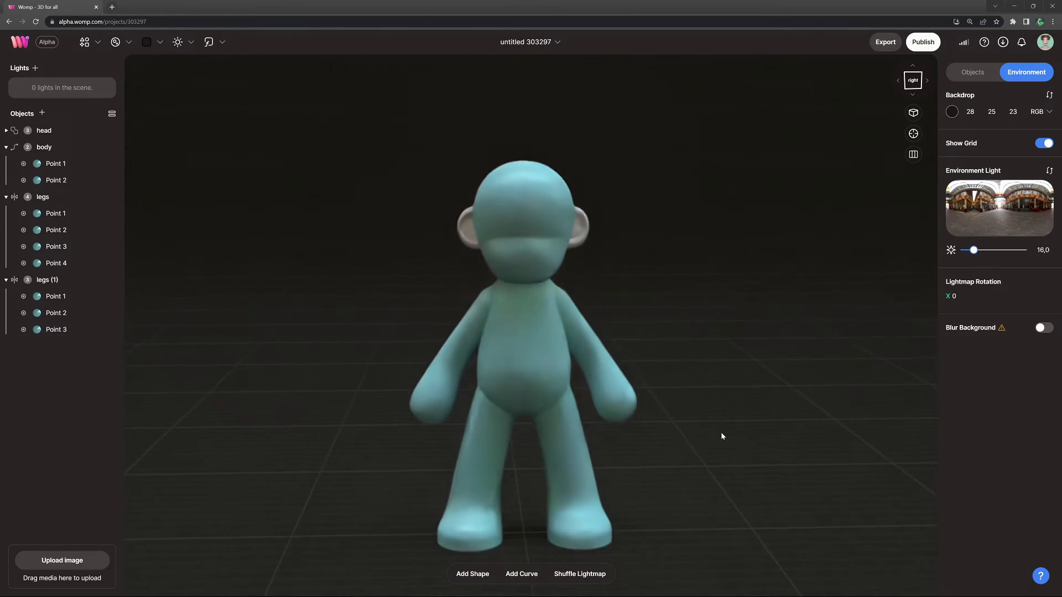
Add a thin mirrored cylinder about D 11, H 82 and position it at the hands near X 100, Y 127, Z -5
{"action": "scroll", "coordinate": [706, 441], "scroll_direction": "down", "scroll_amount": 2}
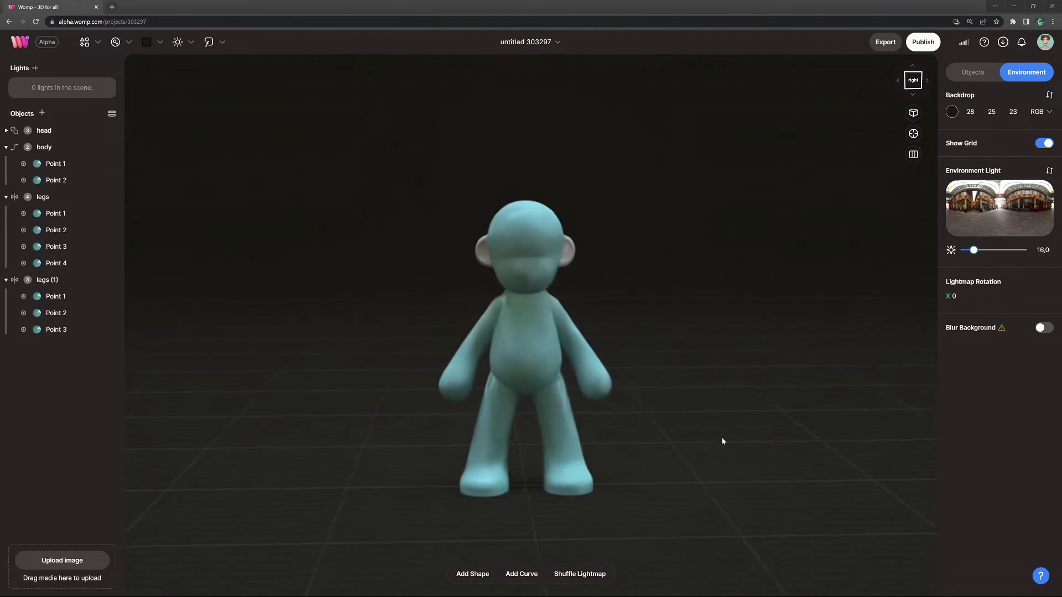
{"action": "left_click_drag", "start_coordinate": [671, 448], "coordinate": [670, 473]}
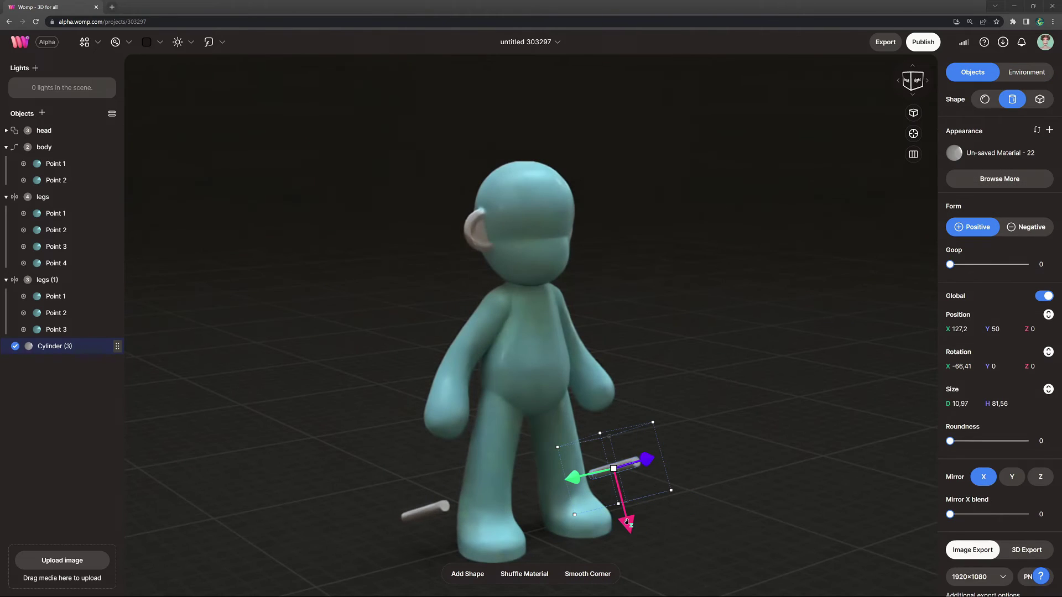
{"action": "left_click_drag", "start_coordinate": [626, 520], "coordinate": [610, 453]}
{"action": "right_click_drag", "start_coordinate": [612, 454], "coordinate": [695, 429]}
{"action": "left_click_drag", "start_coordinate": [686, 417], "coordinate": [673, 416]}
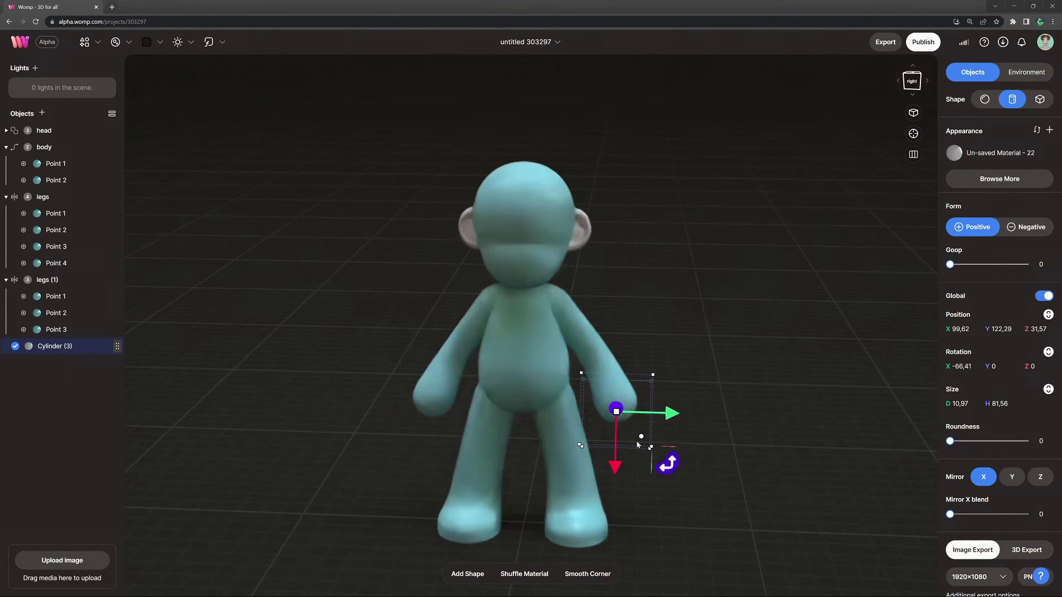
{"action": "right_click_drag", "start_coordinate": [675, 361], "coordinate": [896, 322]}
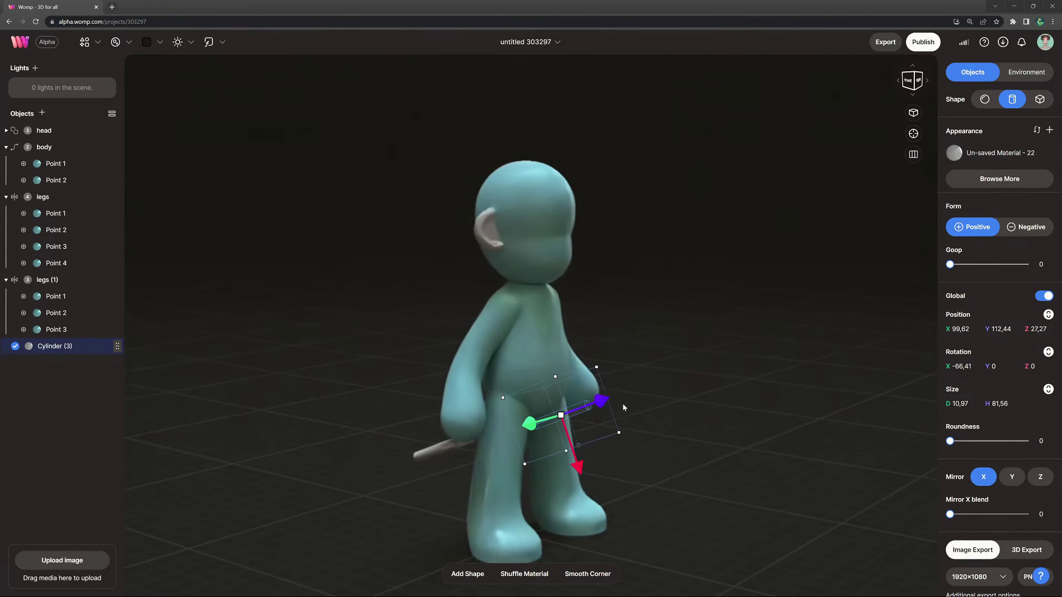
{"action": "left_click_drag", "start_coordinate": [619, 397], "coordinate": [629, 396]}
Make the cylinder negative with a goop of about 24, enlarge it to about D 14, H 108 and refine its position inside the hands
{"action": "left_click", "coordinate": [1025, 227]}
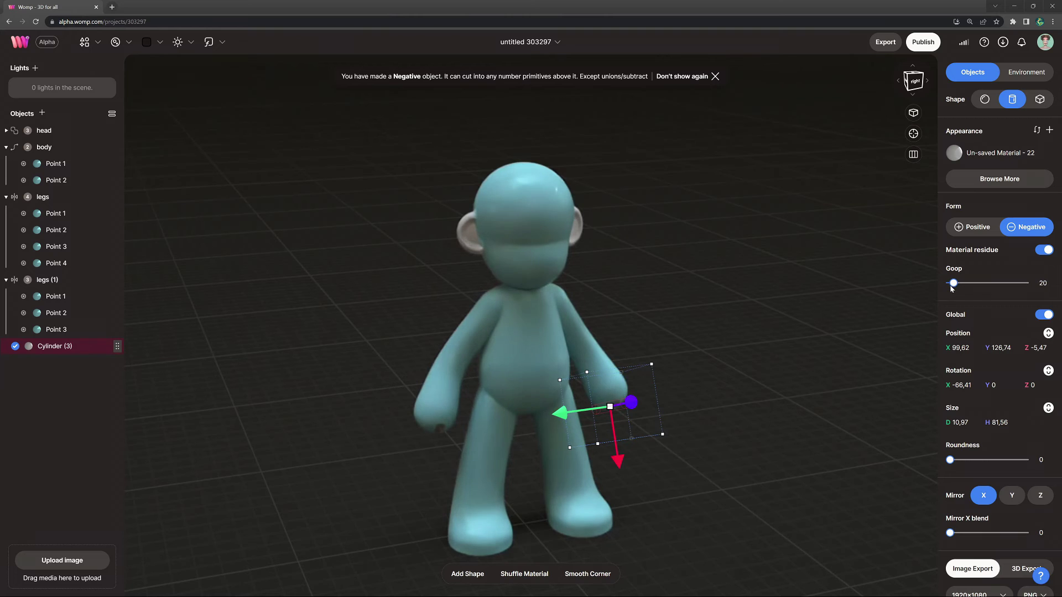
{"action": "left_click_drag", "start_coordinate": [618, 462], "coordinate": [614, 457]}
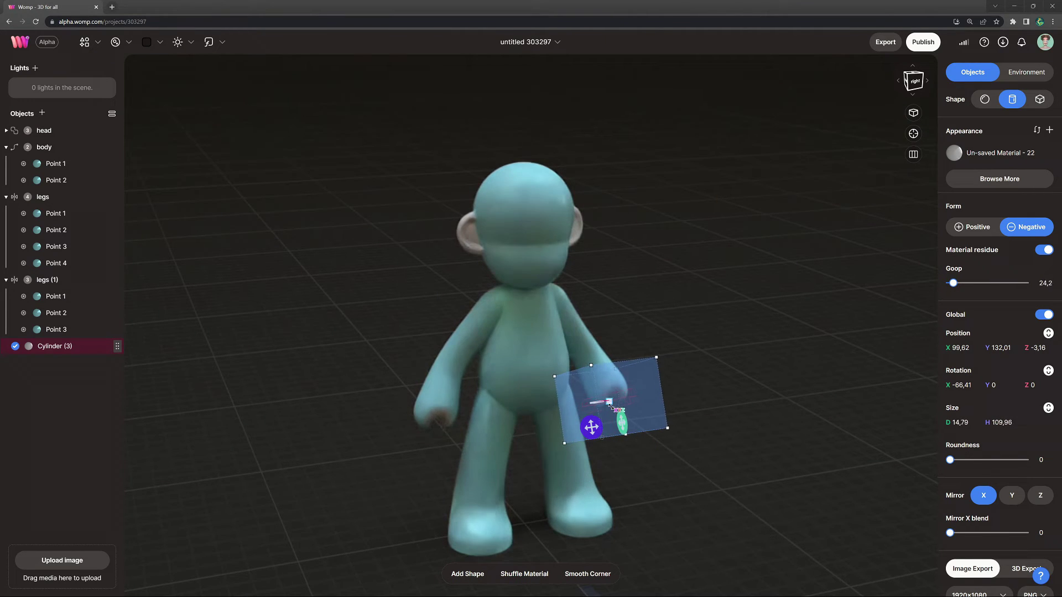
{"action": "left_click", "coordinate": [616, 438]}
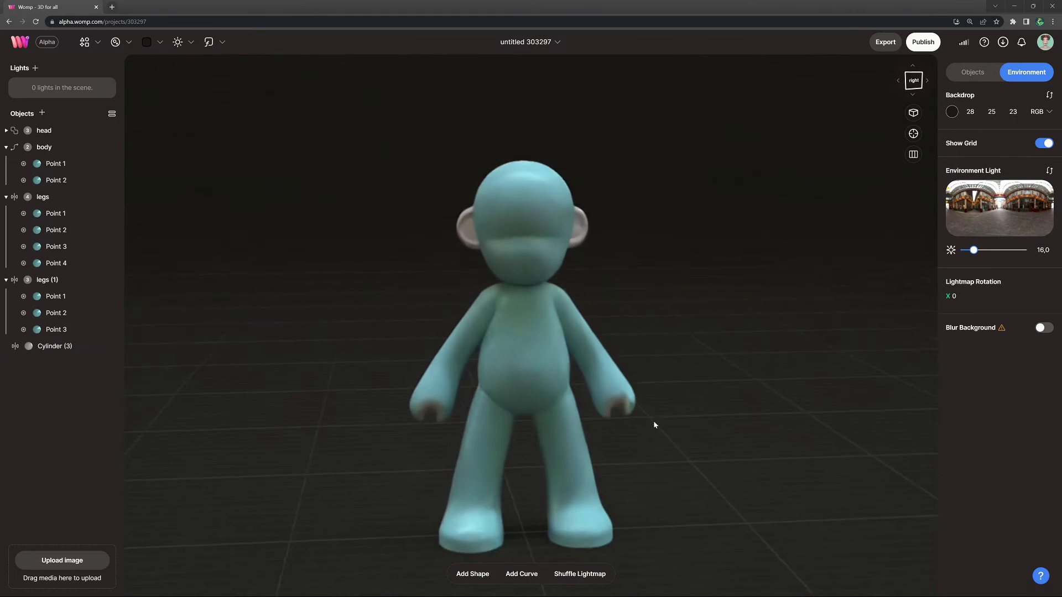
{"action": "left_click_drag", "start_coordinate": [592, 431], "coordinate": [531, 427]}
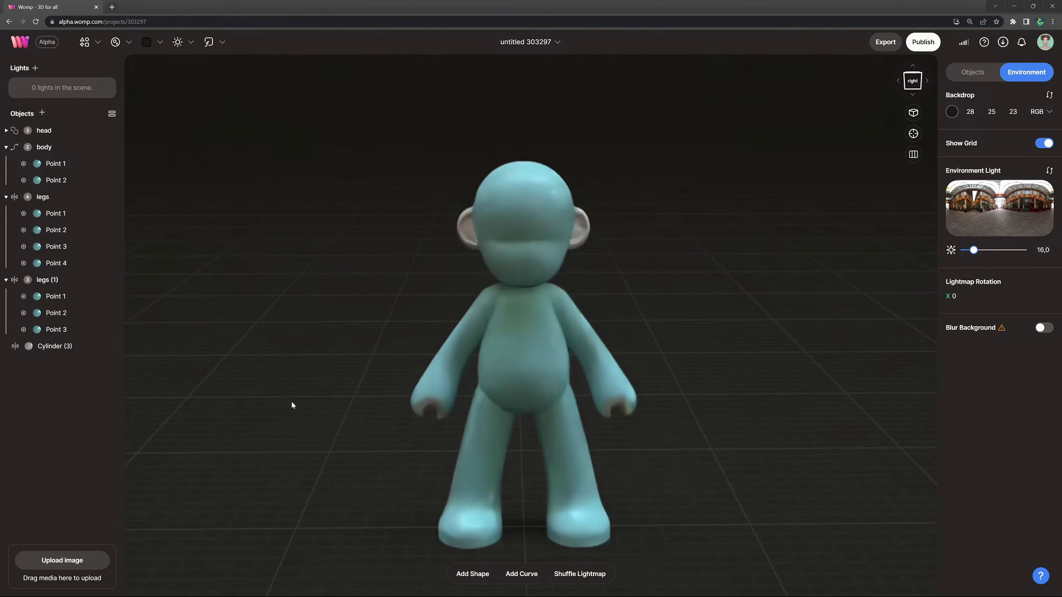
{"action": "left_click", "coordinate": [61, 346]}
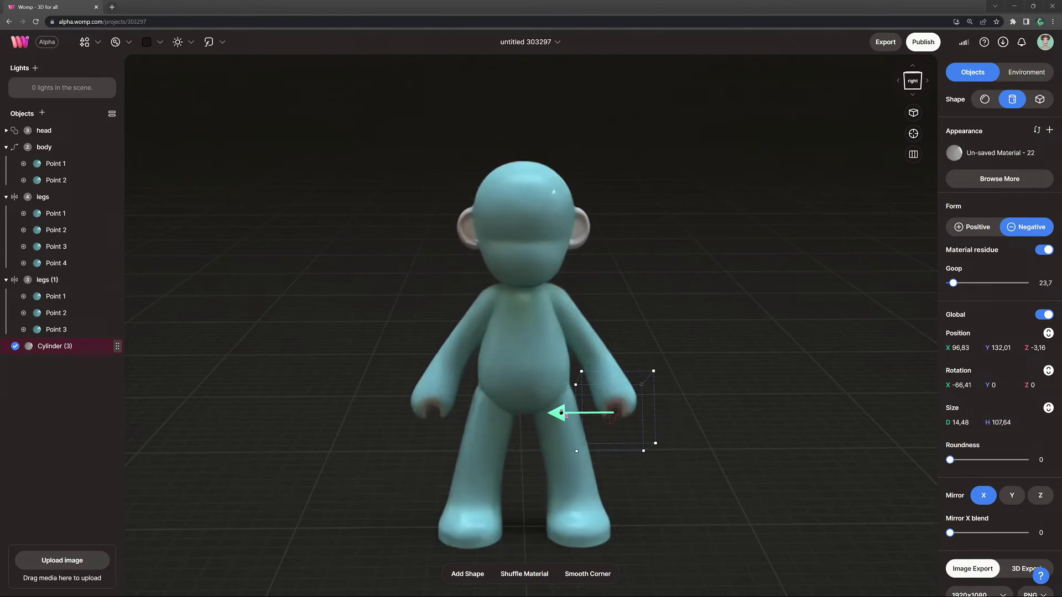
{"action": "left_click", "coordinate": [767, 439]}
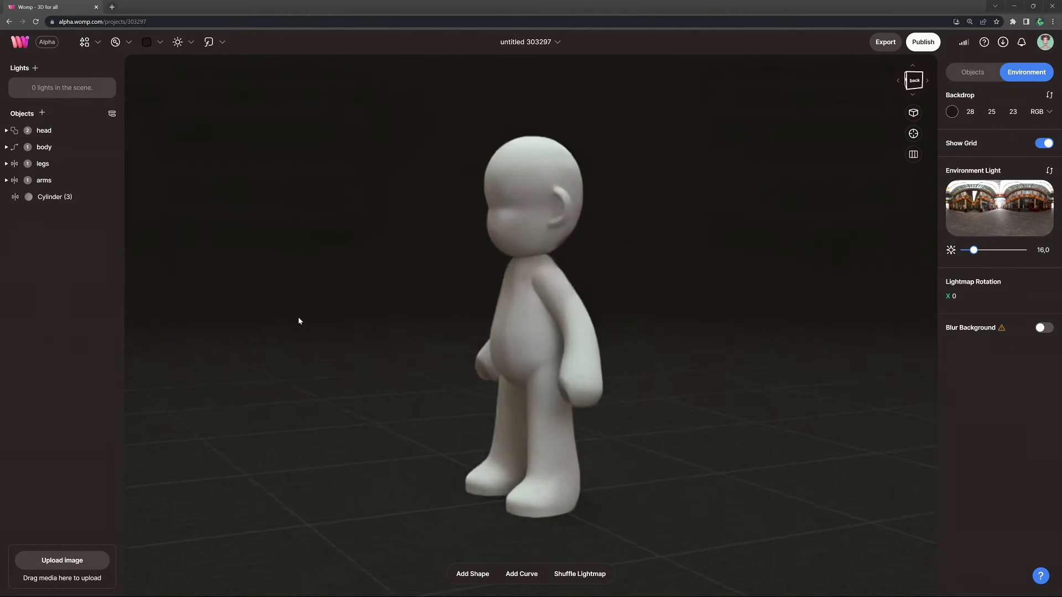
Group the body, legs, arms and cylinder as "body", and group that with the head as "human"
{"action": "left_click_drag", "start_coordinate": [275, 359], "coordinate": [763, 323]}
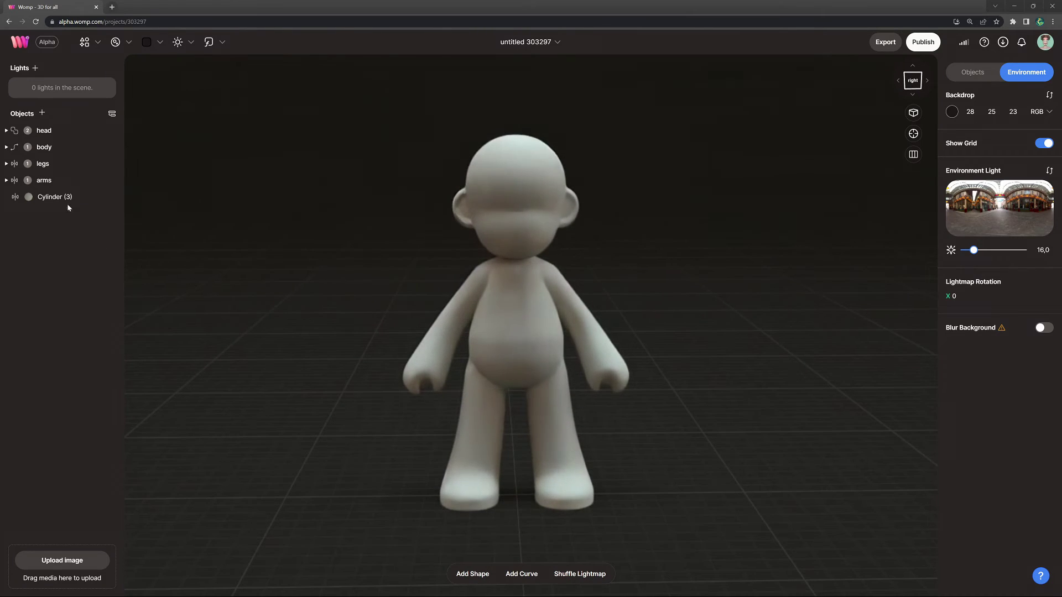
{"action": "left_click", "coordinate": [71, 148]}
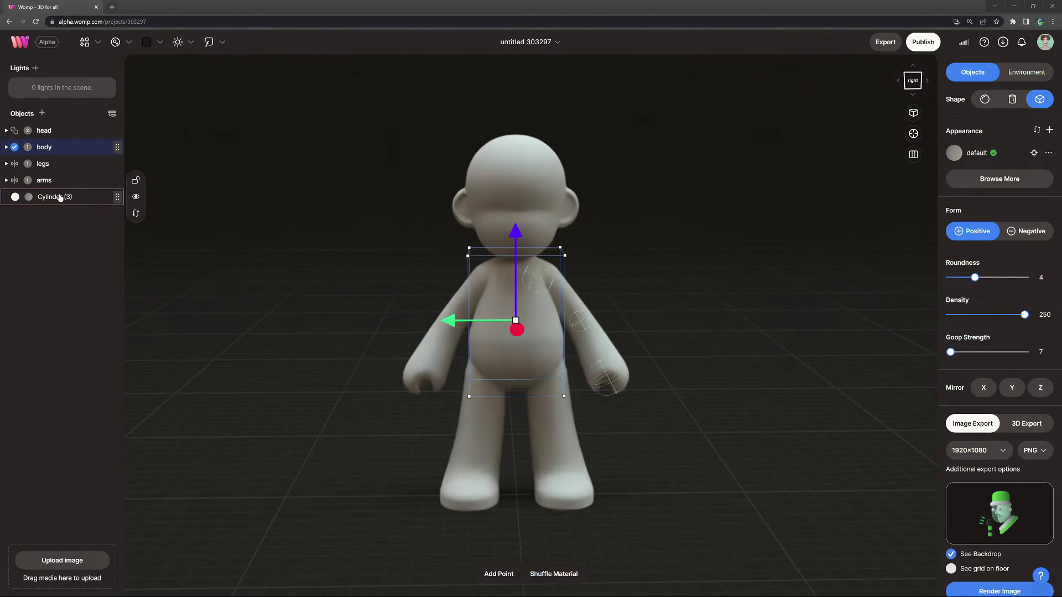
{"action": "left_click", "coordinate": [61, 197], "text": "shift"}
{"action": "left_click", "coordinate": [169, 208]}
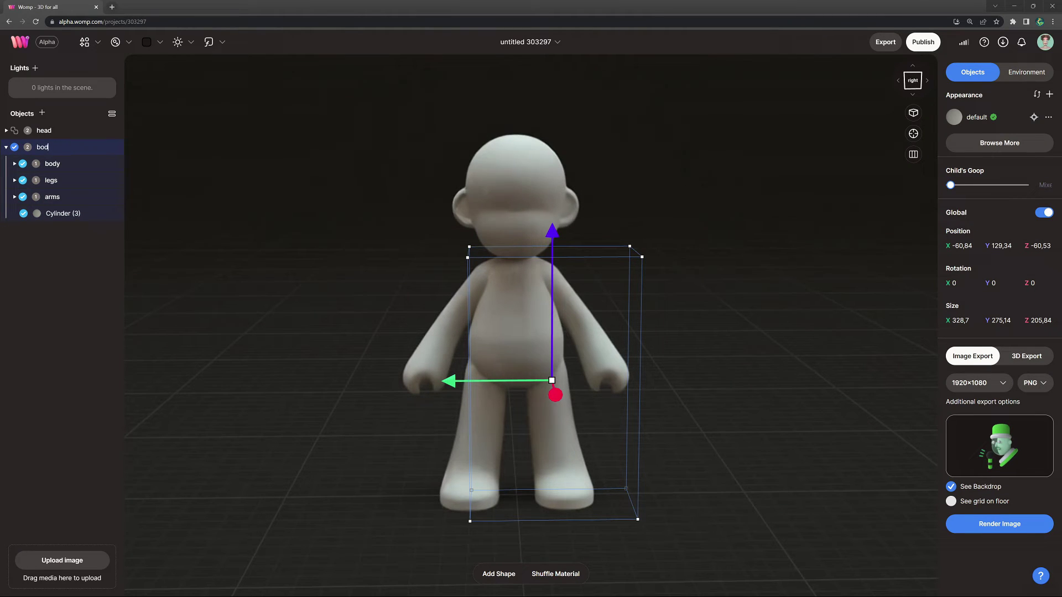
{"action": "left_click", "coordinate": [67, 135], "text": "shift"}
{"action": "left_click", "coordinate": [162, 154]}
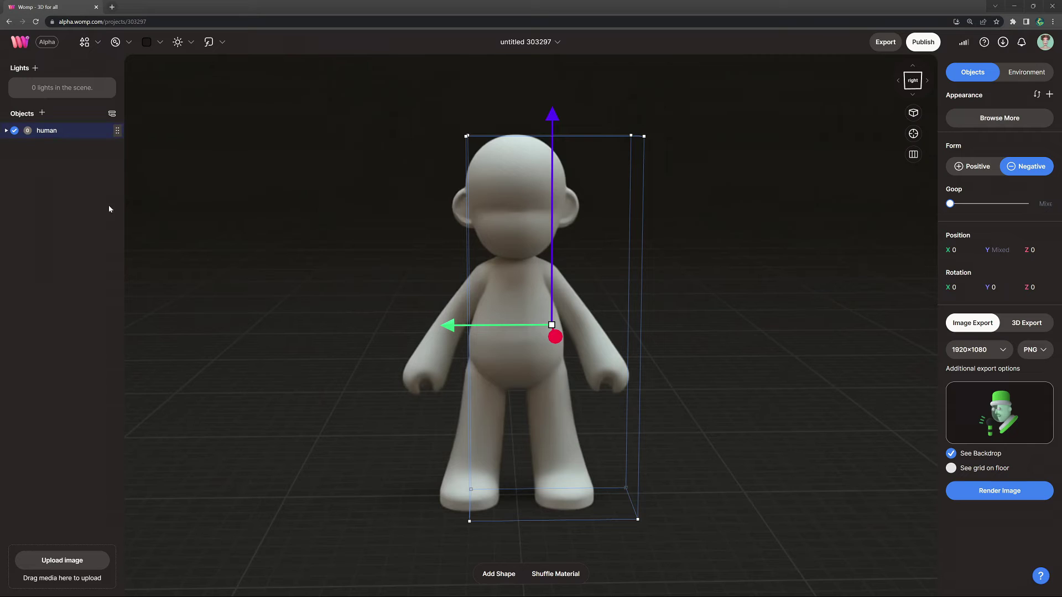
Duplicate the human group and move the original sideways, clear of the copy
{"action": "key", "text": "ctrl+v"}
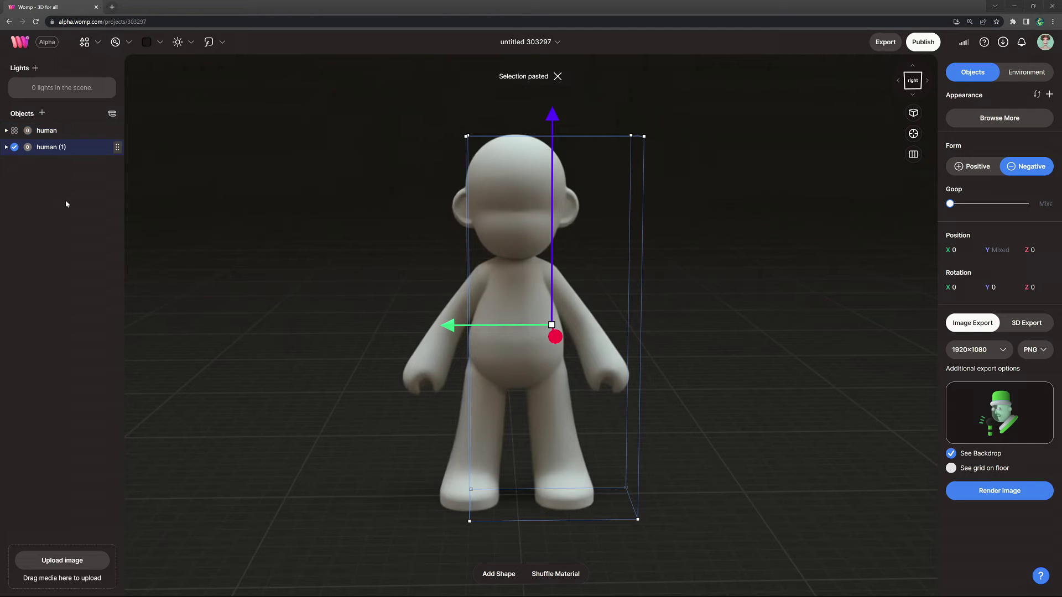
{"action": "left_click", "coordinate": [74, 135]}
{"action": "left_click_drag", "start_coordinate": [449, 325], "coordinate": [765, 342]}
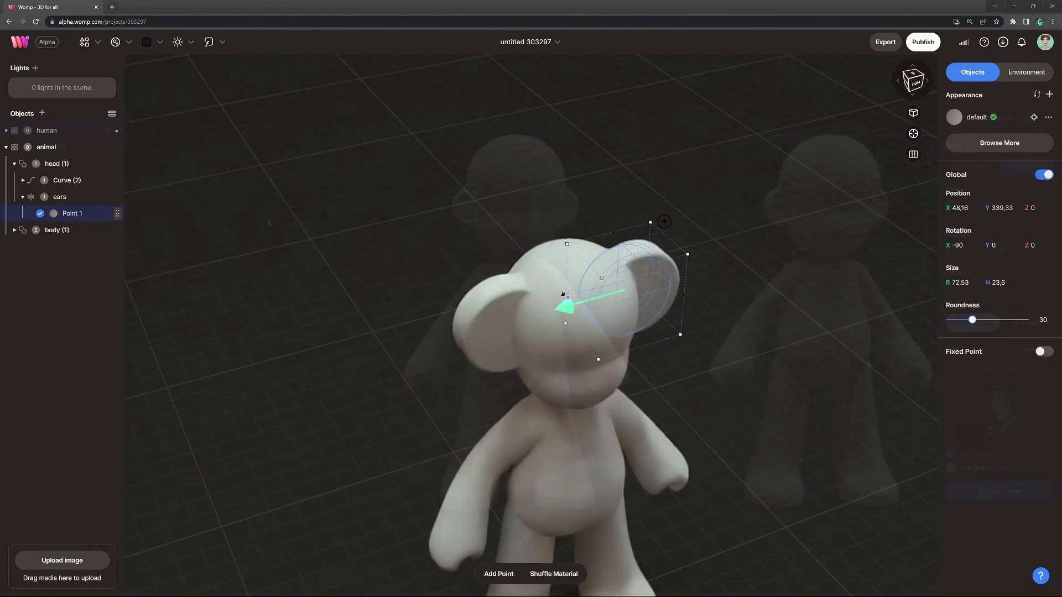
Shrink the animal ears' Point 1 to about R 53, H 17, raise it to about Y 367 and set its roundness to 100
{"action": "left_click_drag", "start_coordinate": [561, 301], "coordinate": [626, 261]}
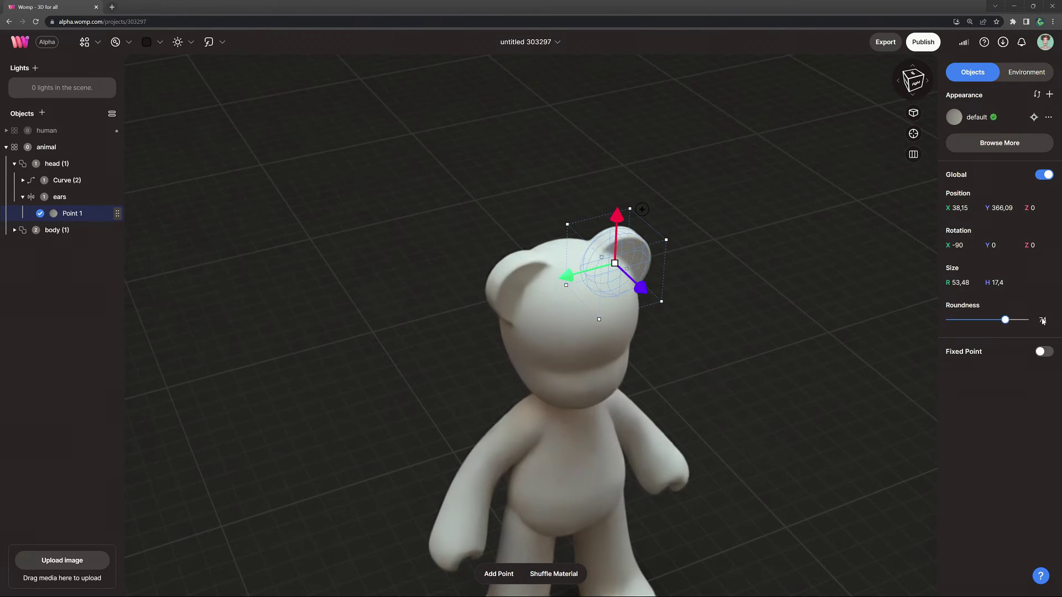
{"action": "left_click_drag", "start_coordinate": [664, 299], "coordinate": [710, 284]}
{"action": "scroll", "coordinate": [710, 285], "scroll_direction": "up", "scroll_amount": 3}
{"action": "middle_click_drag", "start_coordinate": [667, 138], "coordinate": [685, 235]}
{"action": "mouse_move", "coordinate": [626, 244]}
{"action": "left_mouse_down"}
{"action": "mouse_move", "coordinate": [626, 218]}
{"action": "mouse_move", "coordinate": [629, 238]}
{"action": "left_mouse_up"}
{"action": "left_click_drag", "start_coordinate": [719, 260], "coordinate": [917, 353]}
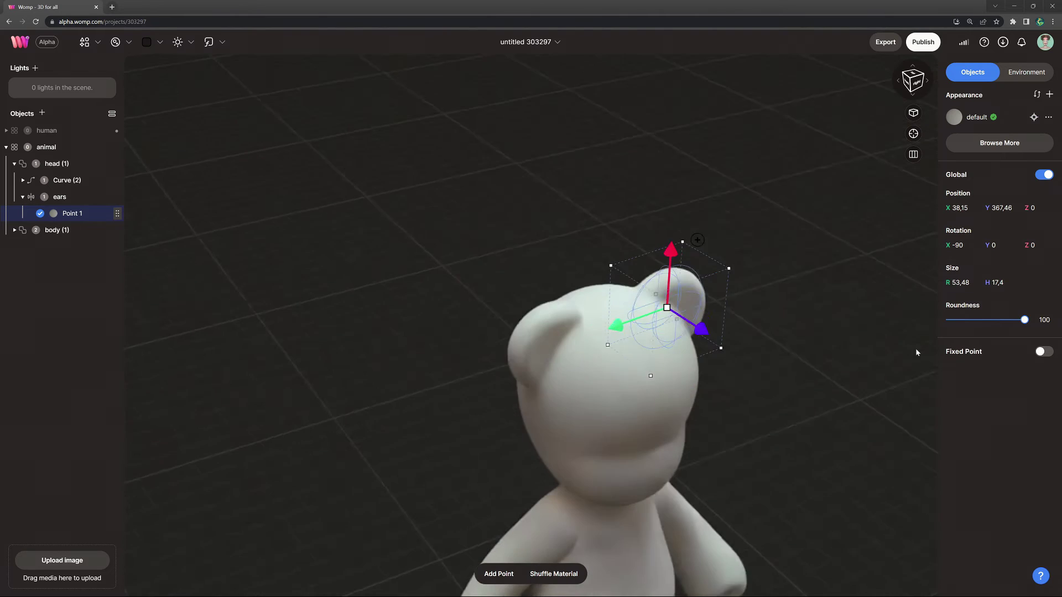
Duplicate the ears' Point 1 upward, shift the copy outward to about X 140 and size it to about R 96, H 40
{"action": "left_click_drag", "start_coordinate": [720, 302], "coordinate": [736, 313]}
{"action": "left_click_drag", "start_coordinate": [672, 247], "coordinate": [674, 195], "text": "alt"}
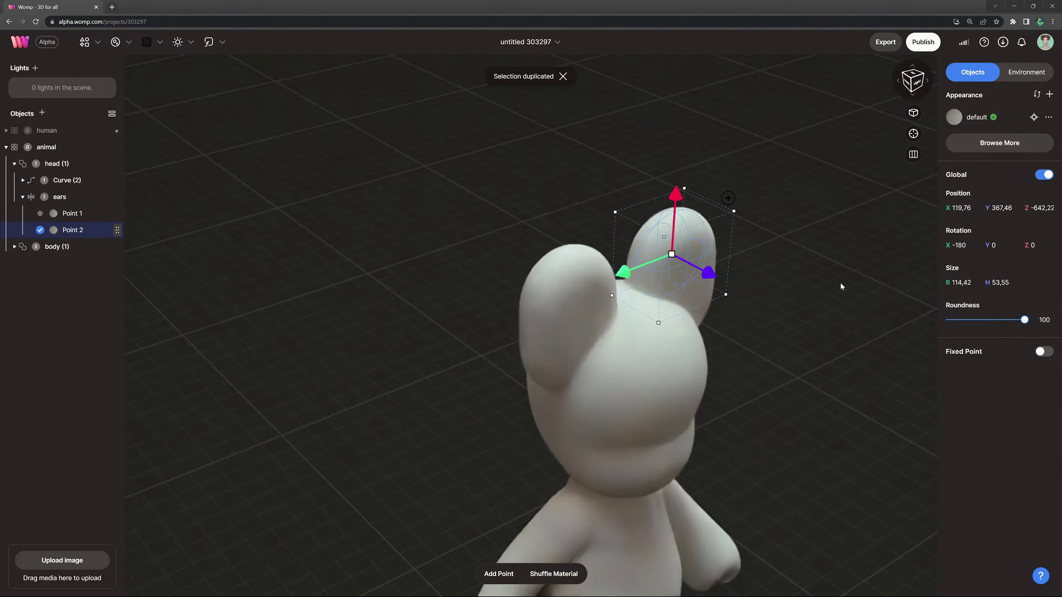
{"action": "left_click_drag", "start_coordinate": [841, 287], "coordinate": [713, 260]}
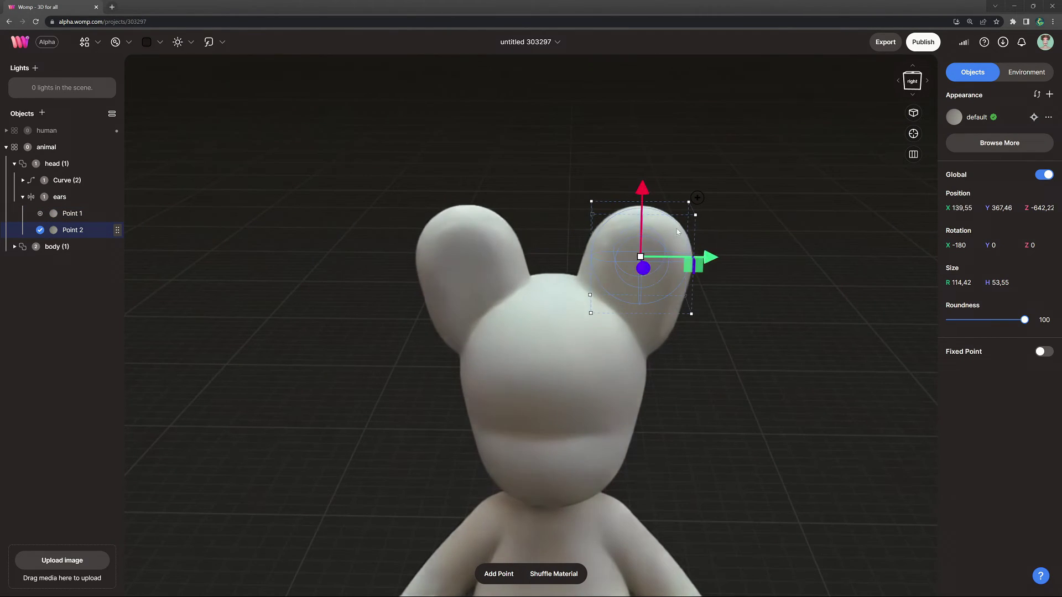
{"action": "left_click_drag", "start_coordinate": [655, 200], "coordinate": [767, 276]}
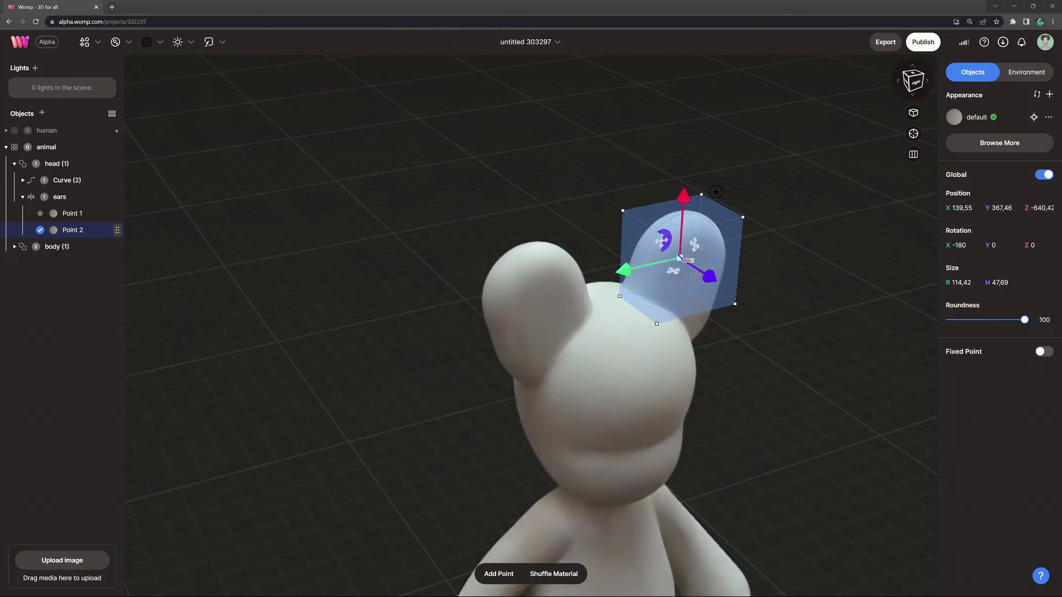
{"action": "left_click_drag", "start_coordinate": [679, 257], "coordinate": [678, 263]}
{"action": "left_click_drag", "start_coordinate": [785, 306], "coordinate": [598, 261]}
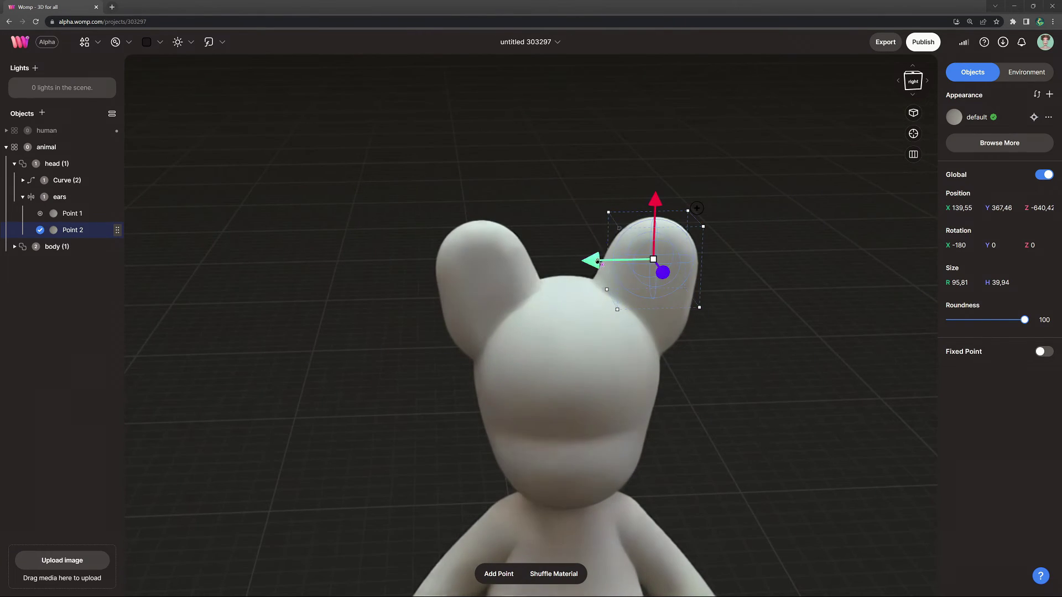
Duplicate the ears' upper point and place a small third point above it to form pointed ear tips
{"action": "left_click_drag", "start_coordinate": [659, 201], "coordinate": [609, 164]}
{"action": "key", "text": "ctrl+d"}
{"action": "left_click_drag", "start_coordinate": [735, 130], "coordinate": [863, 276]}
{"action": "left_click_drag", "start_coordinate": [682, 205], "coordinate": [698, 175]}
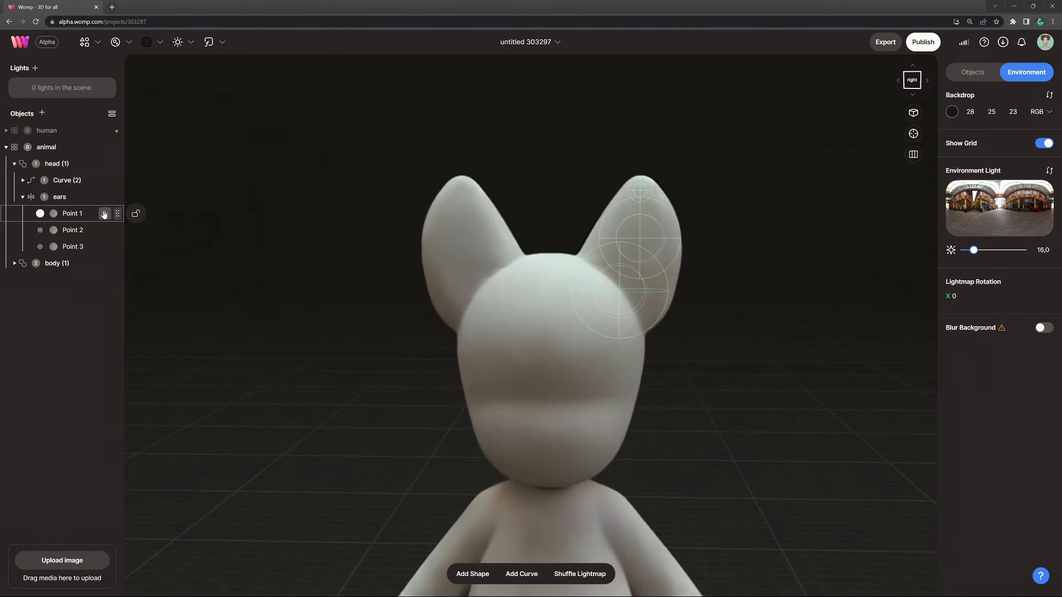
Tilt the animal's ears outward and reposition them against the upper sides of the head
{"action": "left_click", "coordinate": [642, 238]}
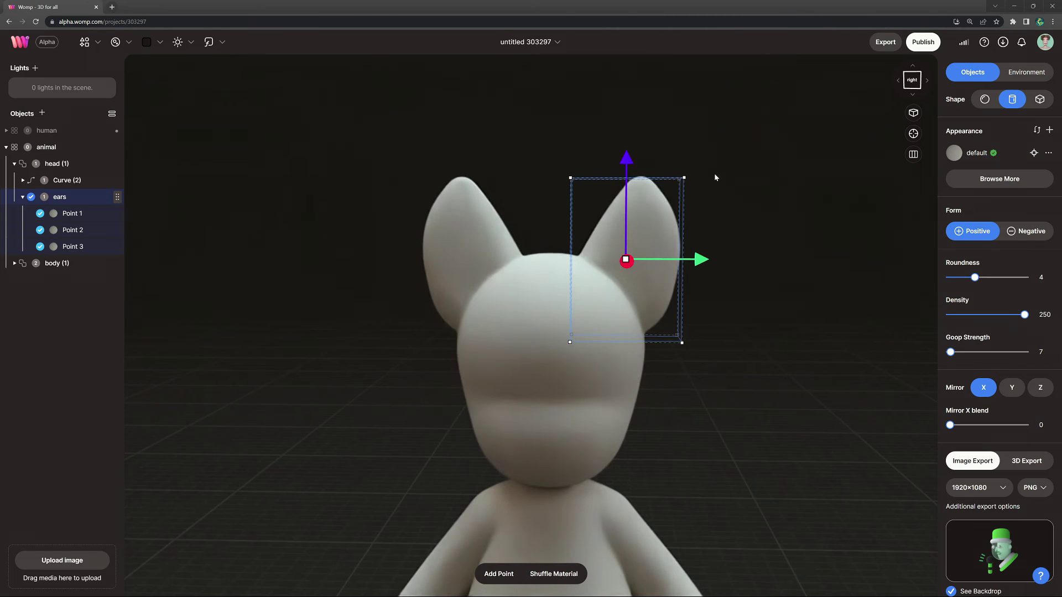
{"action": "left_click_drag", "start_coordinate": [699, 165], "coordinate": [731, 188]}
{"action": "left_click_drag", "start_coordinate": [736, 194], "coordinate": [714, 335]}
{"action": "mouse_move", "coordinate": [514, 239]}
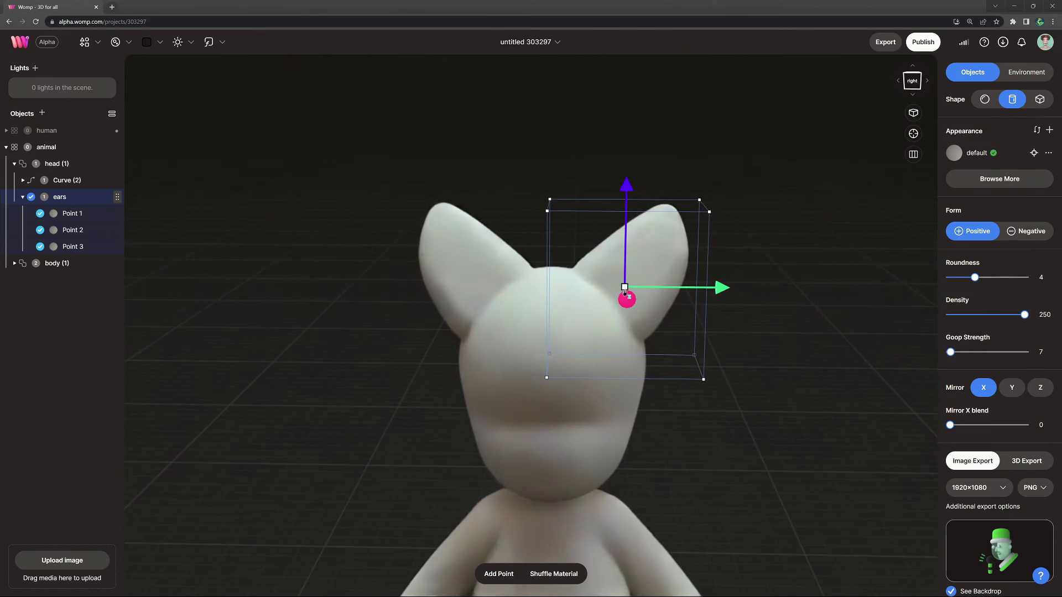
{"action": "left_click_drag", "start_coordinate": [624, 293], "coordinate": [623, 286]}
{"action": "left_click_drag", "start_coordinate": [716, 288], "coordinate": [723, 287]}
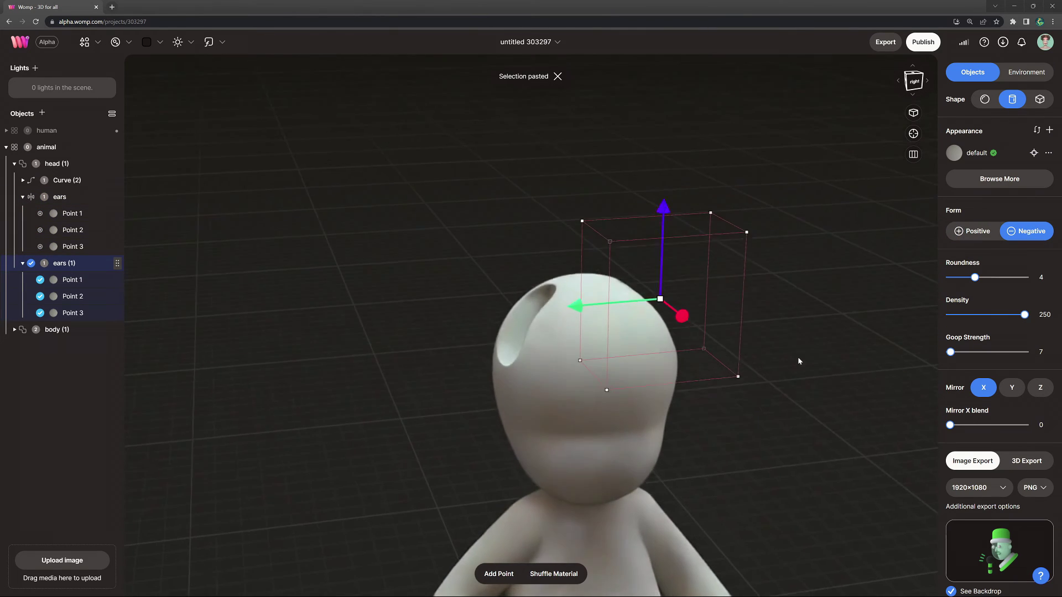
Hollow the inner ears with a smaller negative copy placed toward their front, using a goop strength of 15
{"action": "left_click_drag", "start_coordinate": [680, 315], "coordinate": [651, 286]}
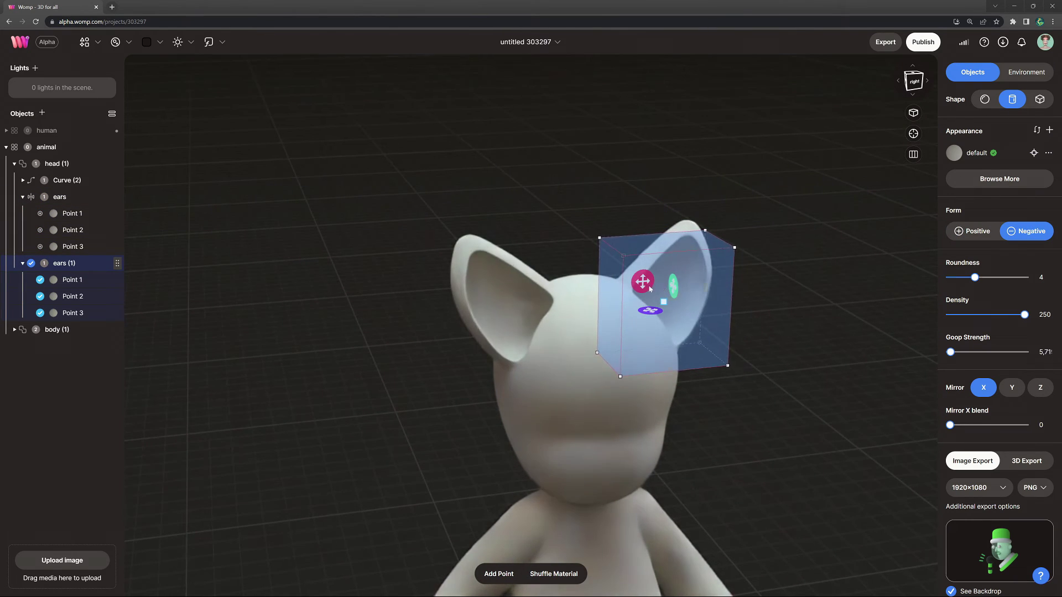
{"action": "left_click", "coordinate": [1044, 352]}
{"action": "type", "text": "7"}
{"action": "key", "text": "Return"}
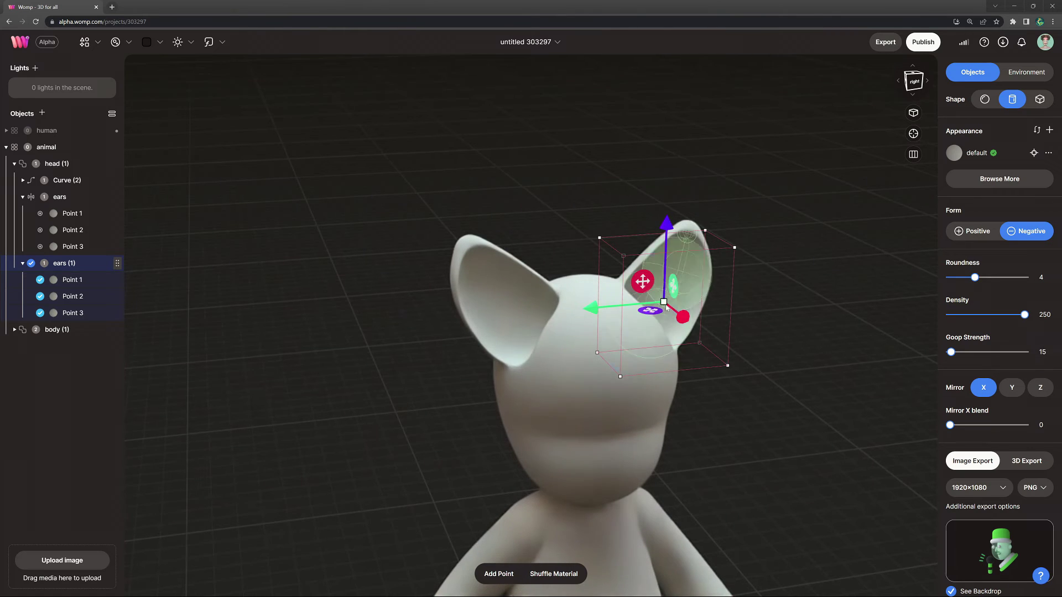
{"action": "left_click_drag", "start_coordinate": [663, 302], "coordinate": [684, 320]}
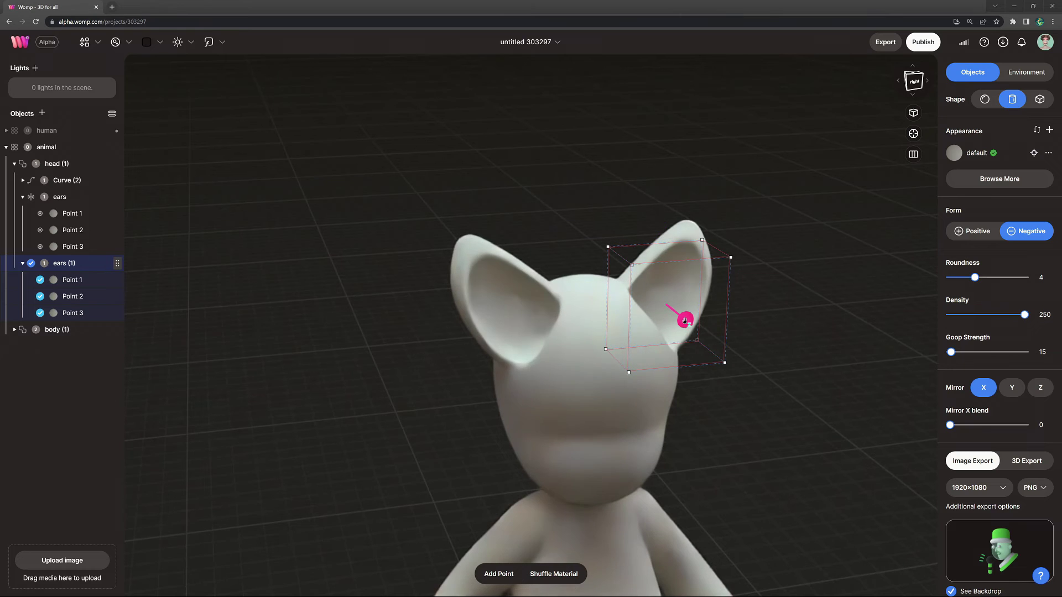
{"action": "left_click", "coordinate": [387, 401]}
{"action": "left_click_drag", "start_coordinate": [386, 400], "coordinate": [133, 253]}
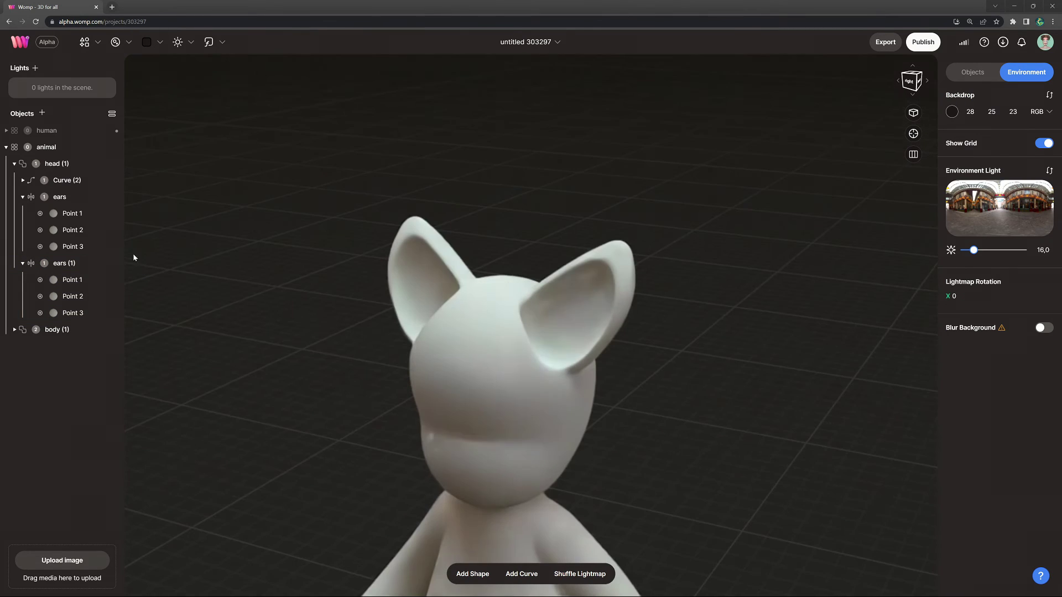
Collapse the ears and ears (1) shapes and move both above Curve (2) within the head union
{"action": "left_click", "coordinate": [22, 214]}
{"action": "left_click", "coordinate": [78, 215]}
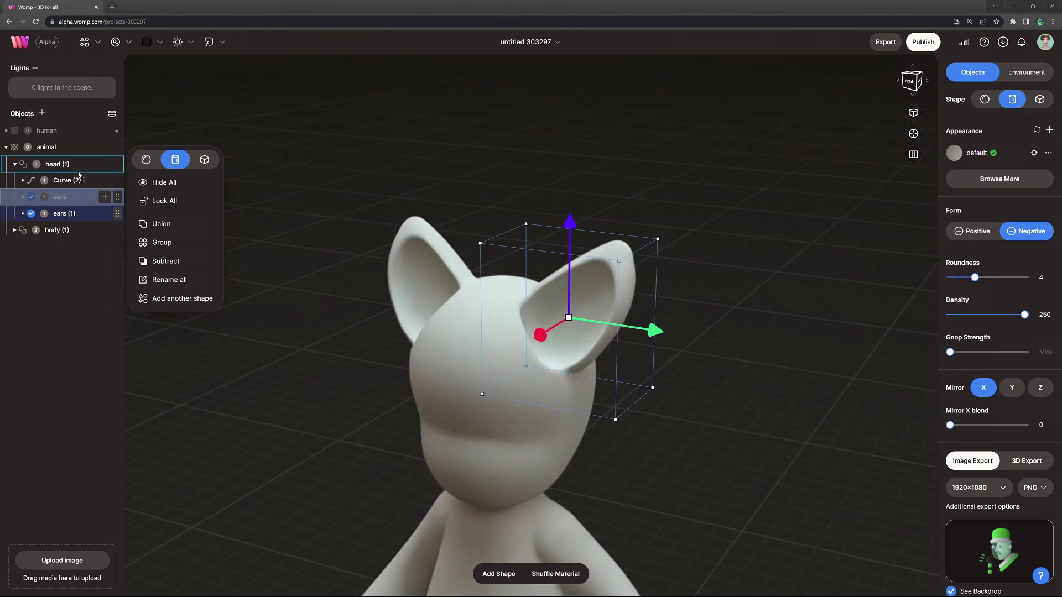
{"action": "left_click_drag", "start_coordinate": [79, 172], "coordinate": [79, 181]}
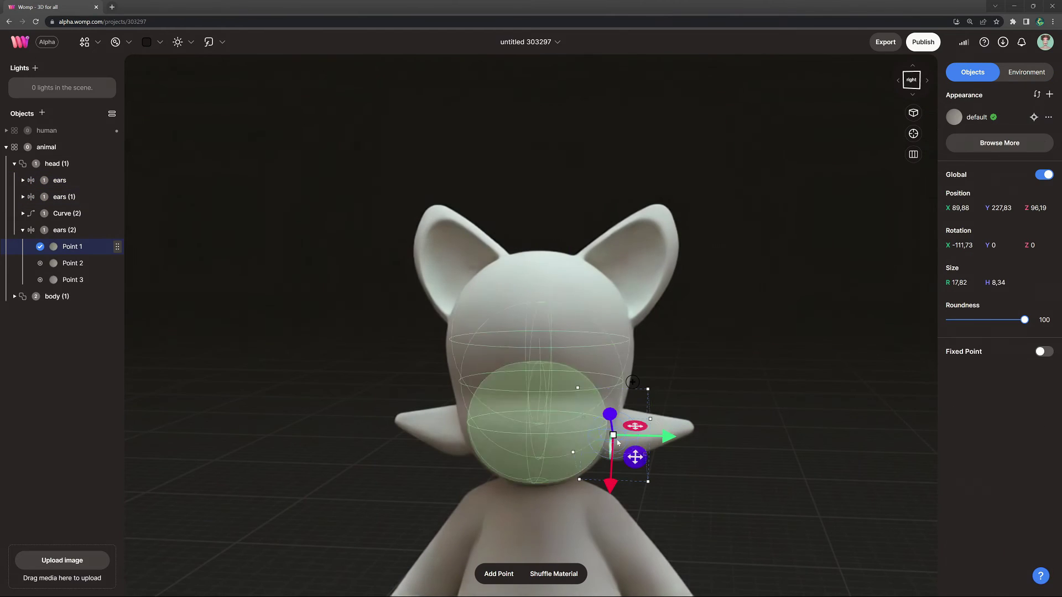
Shape the small cheek tuft by moving Point 1 to about X 87, Y 226 and adjusting Point 2, and rename it furr
{"action": "left_click_drag", "start_coordinate": [664, 436], "coordinate": [657, 437]}
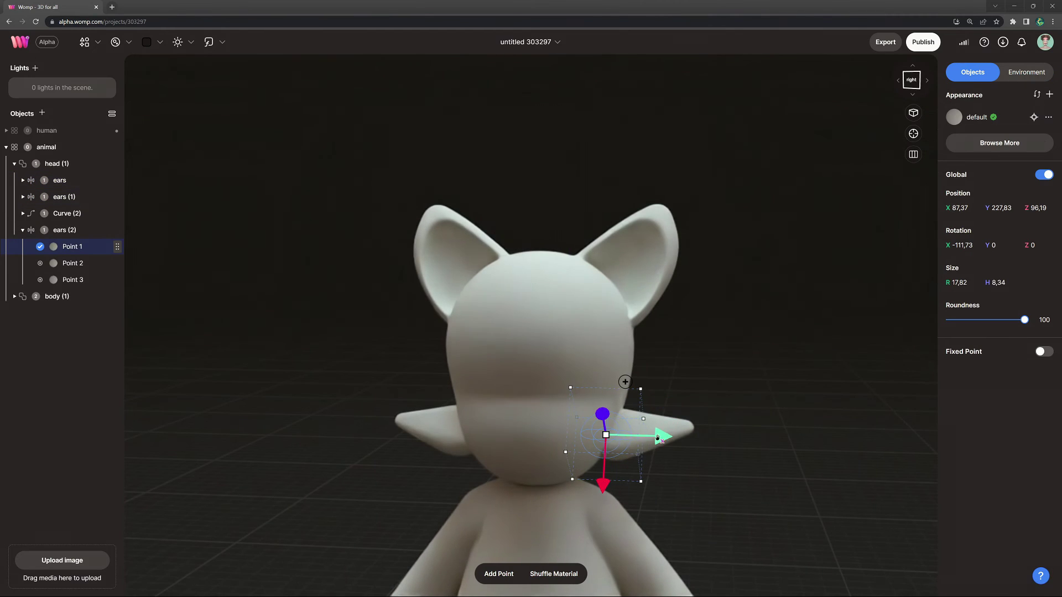
{"action": "mouse_move", "coordinate": [602, 485]}
{"action": "left_mouse_down"}
{"action": "mouse_move", "coordinate": [596, 497]}
{"action": "mouse_move", "coordinate": [587, 477]}
{"action": "left_mouse_up"}
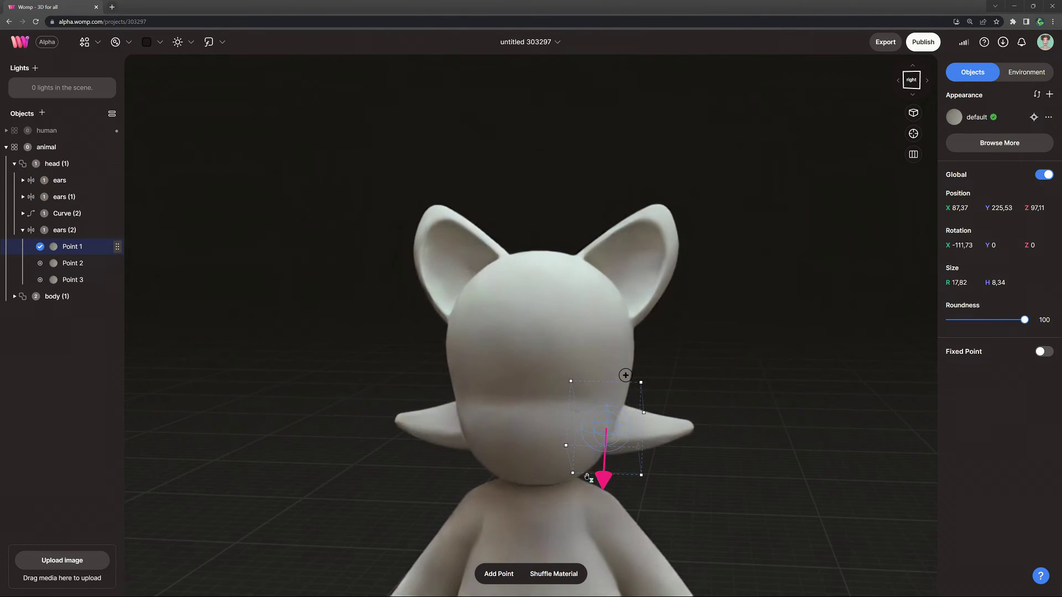
{"action": "left_click", "coordinate": [74, 270]}
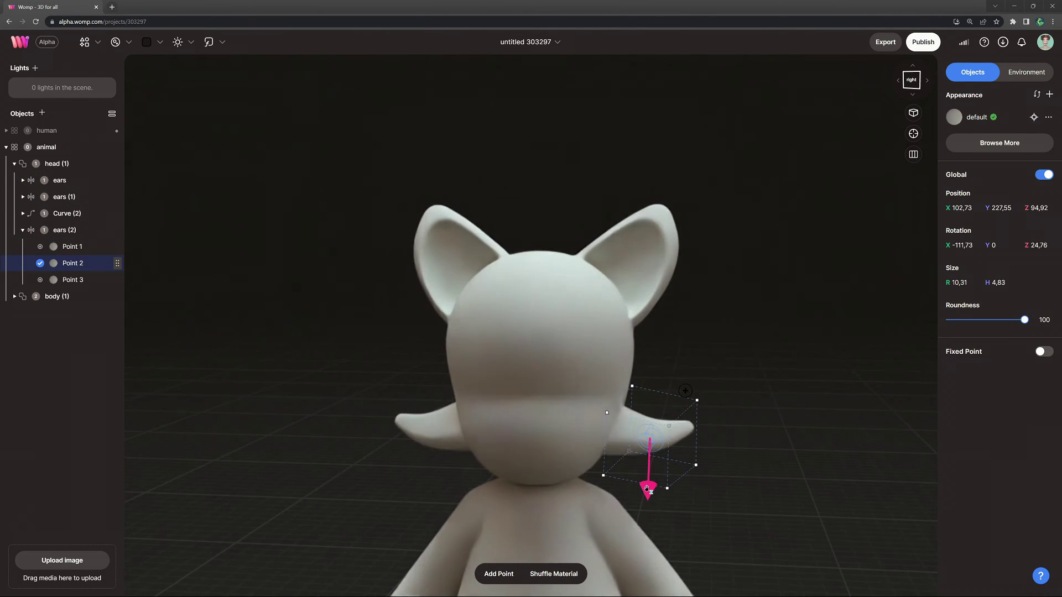
{"action": "left_click", "coordinate": [76, 231]}
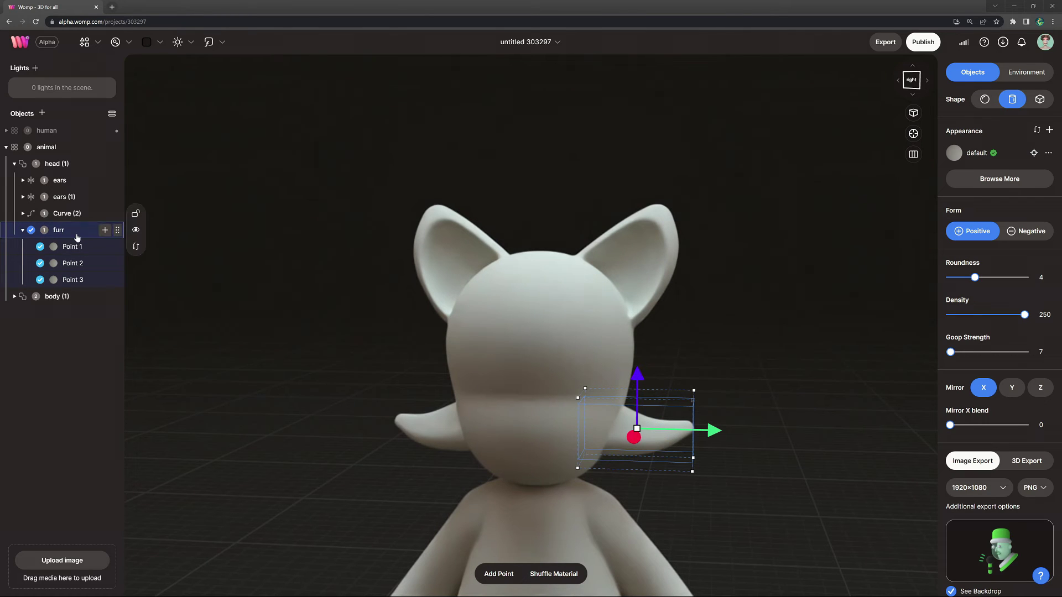
Angle the cheek fur upward, move it closer to the head and set its goop strength to 10
{"action": "left_click_drag", "start_coordinate": [698, 386], "coordinate": [688, 323]}
{"action": "left_click_drag", "start_coordinate": [764, 398], "coordinate": [779, 400]}
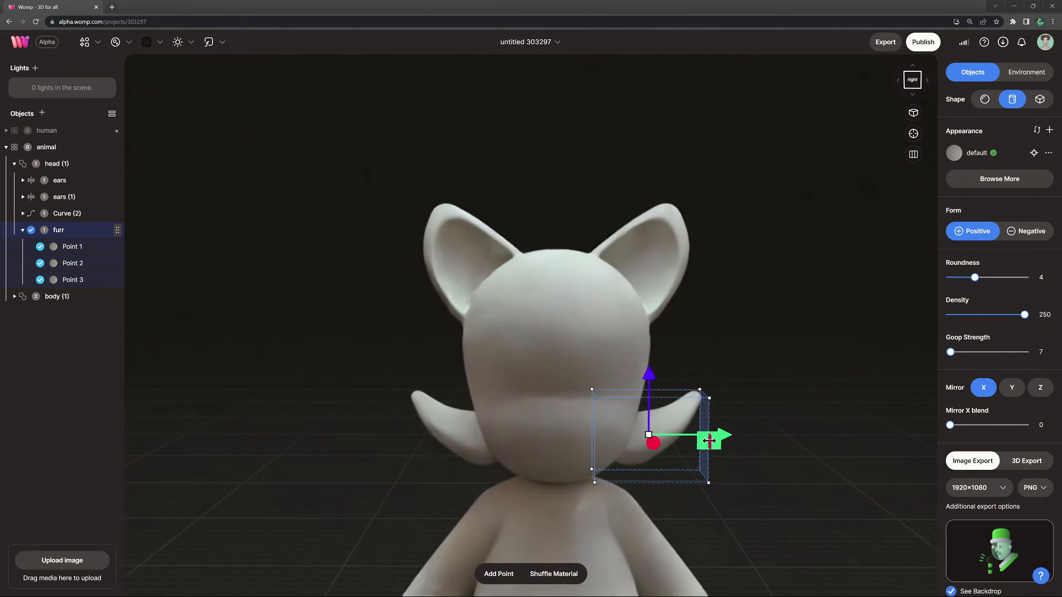
{"action": "left_click_drag", "start_coordinate": [719, 436], "coordinate": [636, 447]}
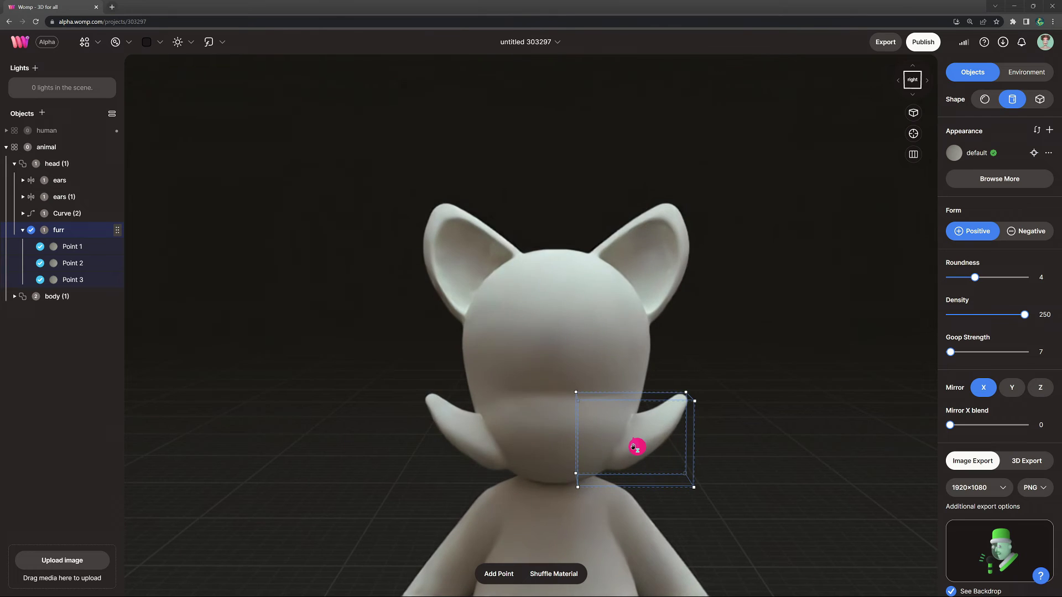
{"action": "left_click", "coordinate": [1040, 351]}
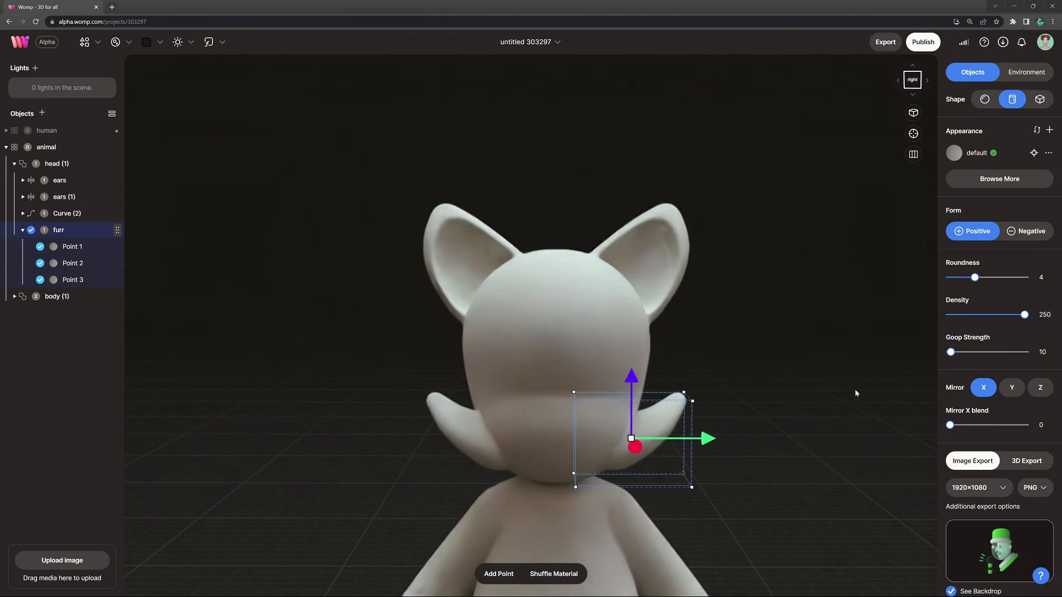
Duplicate the cheek fur, shrink the copy and place it just above the first tuft
{"action": "key", "text": "ctrl+d"}
{"action": "left_click_drag", "start_coordinate": [654, 415], "coordinate": [671, 397]}
{"action": "right_click_drag", "start_coordinate": [694, 397], "coordinate": [696, 415]}
{"action": "left_click_drag", "start_coordinate": [607, 359], "coordinate": [646, 382]}
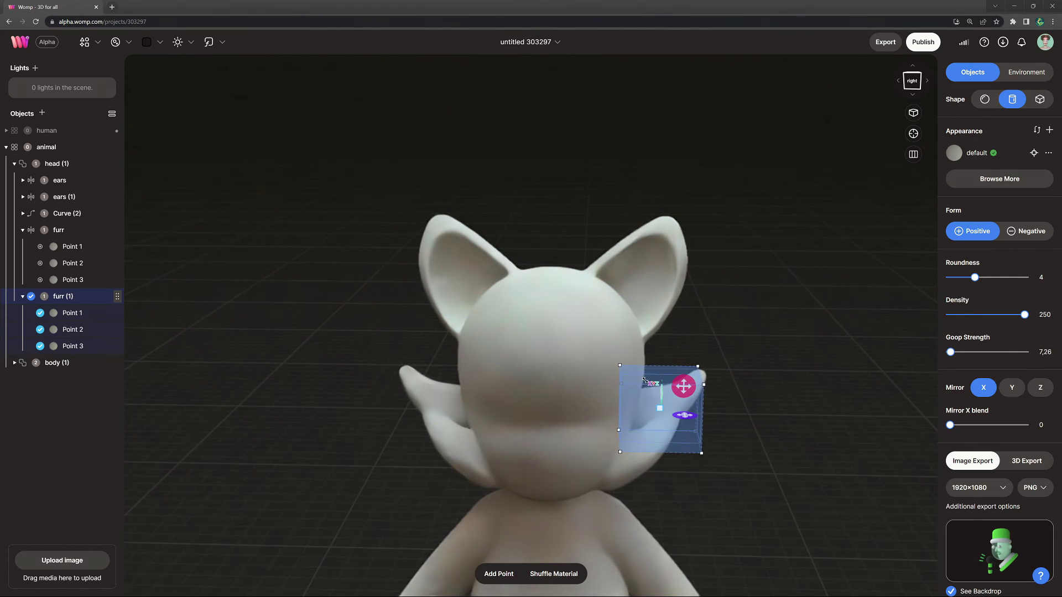
{"action": "left_click_drag", "start_coordinate": [715, 410], "coordinate": [708, 410]}
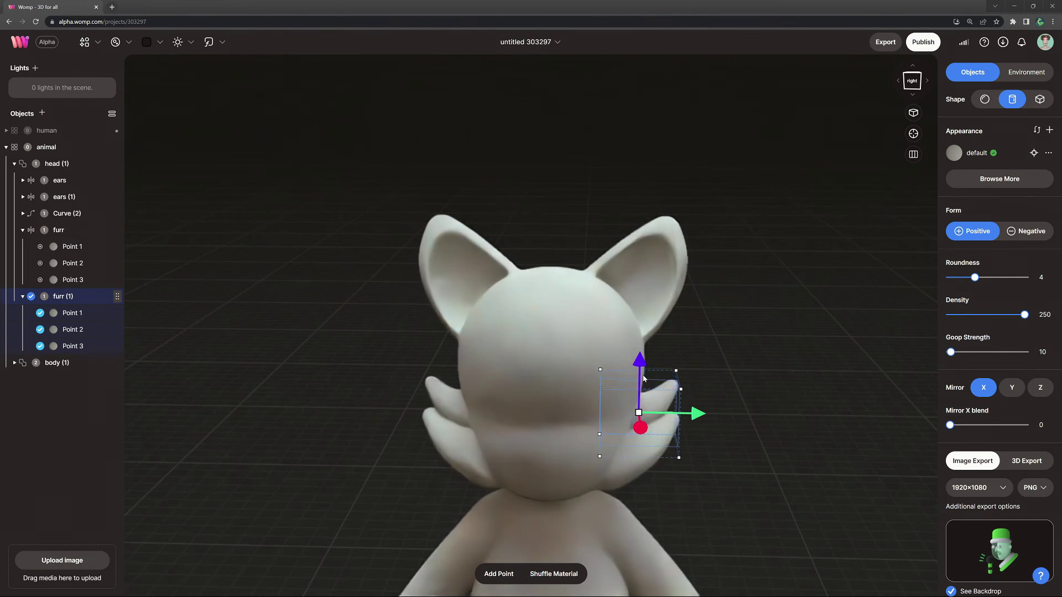
{"action": "left_click_drag", "start_coordinate": [698, 364], "coordinate": [697, 337]}
{"action": "left_click_drag", "start_coordinate": [659, 375], "coordinate": [695, 363]}
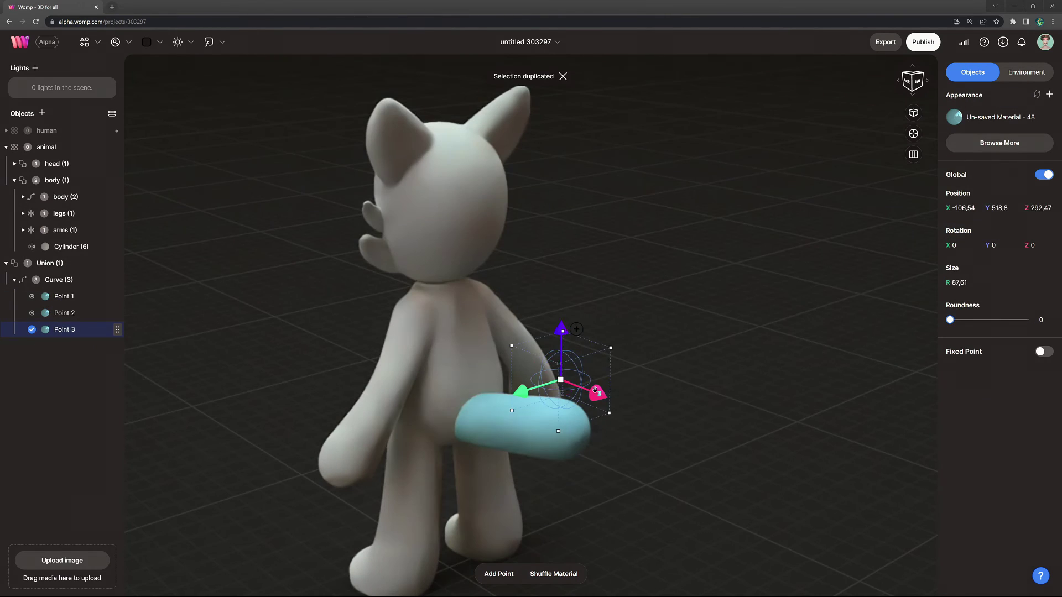
Extend the tail curve up and behind the body with Point 3 and a duplicated Point 4 of about R 139
{"action": "left_click_drag", "start_coordinate": [559, 387], "coordinate": [642, 389]}
{"action": "right_click_drag", "start_coordinate": [737, 516], "coordinate": [830, 517]}
{"action": "left_click_drag", "start_coordinate": [666, 358], "coordinate": [675, 389], "text": "alt"}
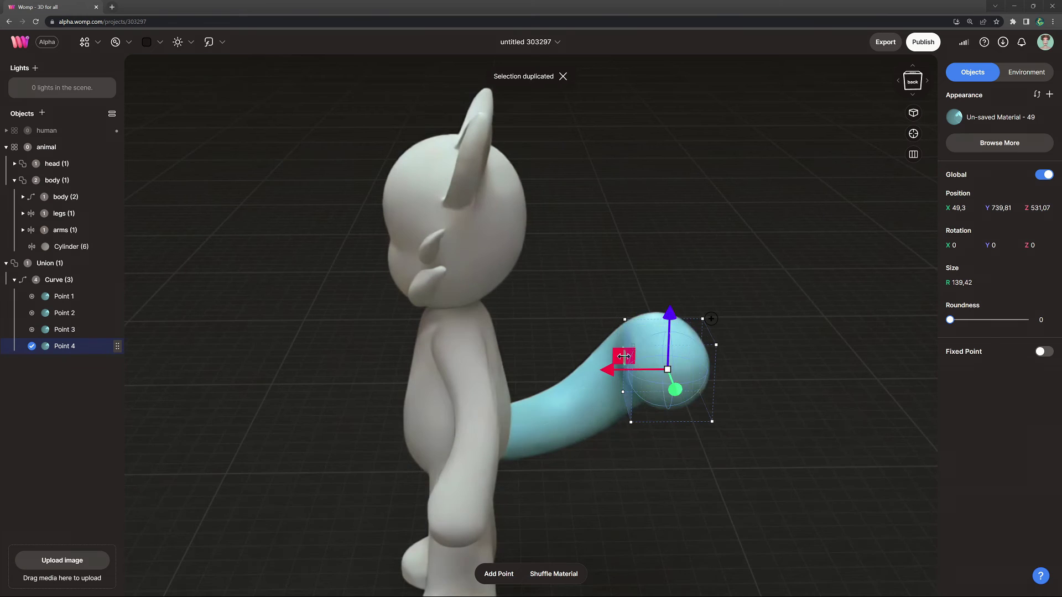
Add a small fifth point below the tail's thick end to form a tip pointing downward
{"action": "right_click_drag", "start_coordinate": [720, 465], "coordinate": [785, 465]}
{"action": "left_click_drag", "start_coordinate": [698, 326], "coordinate": [710, 308]}
{"action": "left_click_drag", "start_coordinate": [742, 378], "coordinate": [675, 306]}
{"action": "left_click_drag", "start_coordinate": [695, 410], "coordinate": [732, 507]}
{"action": "key", "text": "ctrl+z"}
Refine the tail's bend by adjusting its Point 2 and select Point 3
{"action": "left_click", "coordinate": [665, 518]}
{"action": "right_click_drag", "start_coordinate": [665, 519], "coordinate": [553, 553]}
{"action": "left_click", "coordinate": [567, 415]}
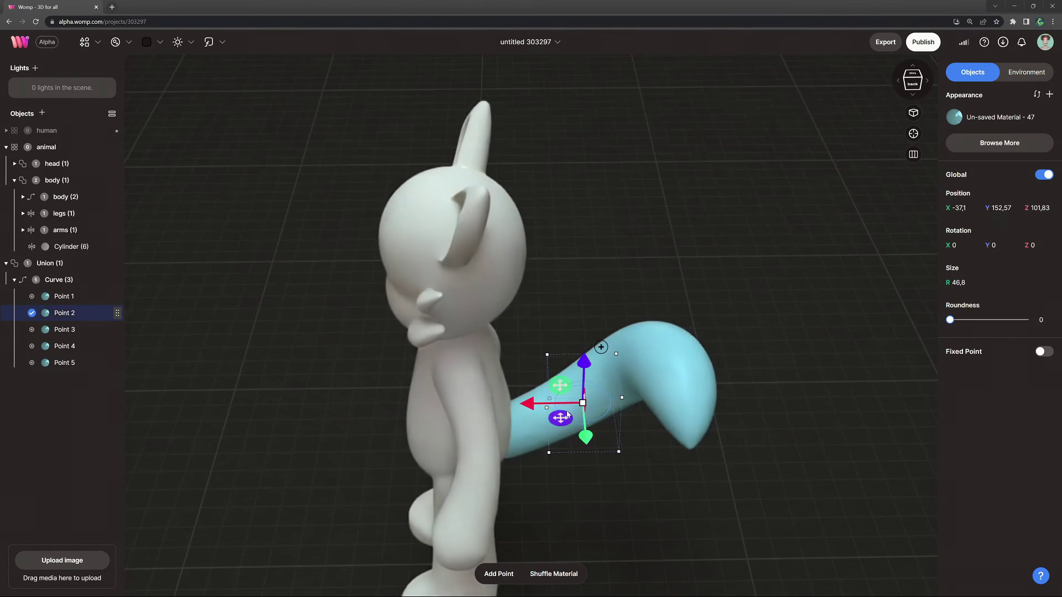
{"action": "left_click_drag", "start_coordinate": [593, 486], "coordinate": [596, 512]}
{"action": "right_click_drag", "start_coordinate": [697, 449], "coordinate": [885, 409]}
{"action": "left_click", "coordinate": [64, 330]}
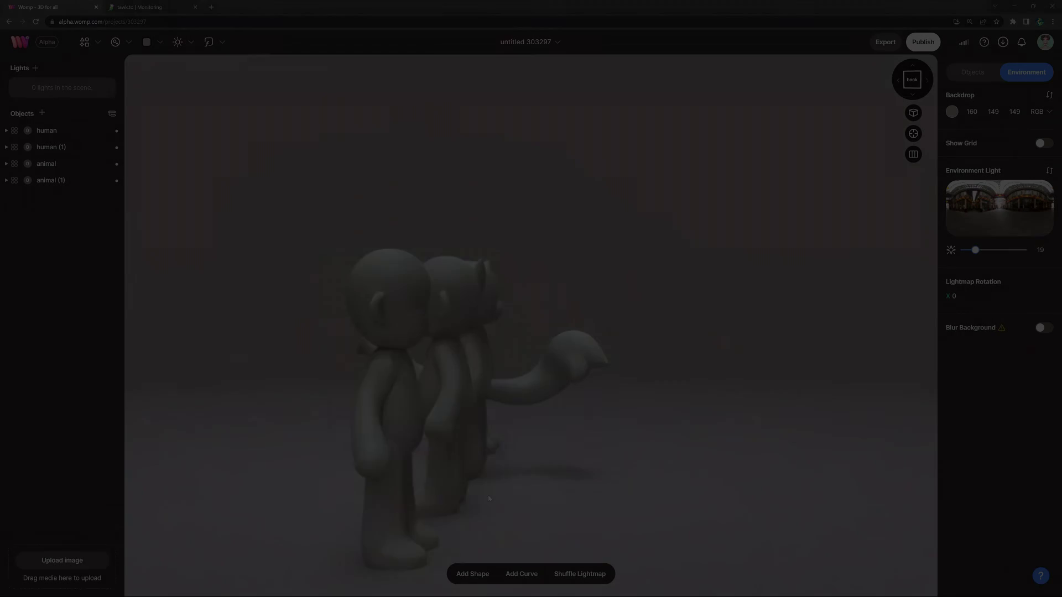
{"action": "left_click_drag", "start_coordinate": [487, 495], "coordinate": [810, 516]}
{"action": "left_click_drag", "start_coordinate": [527, 489], "coordinate": [722, 486]}
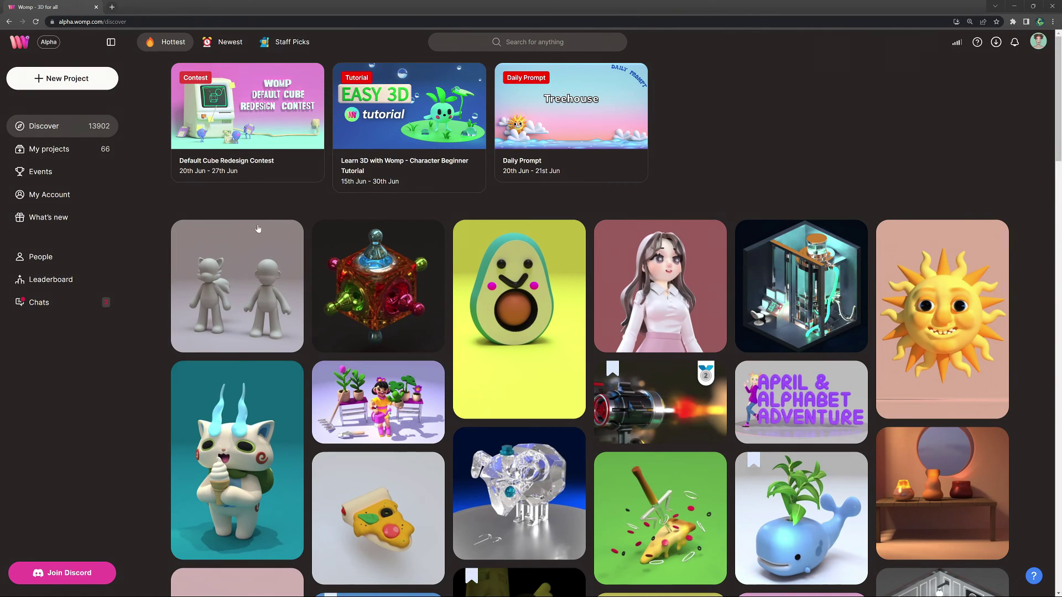
Open an editable copy of the Character Base (remixable) project from Discover and inspect its animal group
{"action": "mouse_move", "coordinate": [260, 244]}
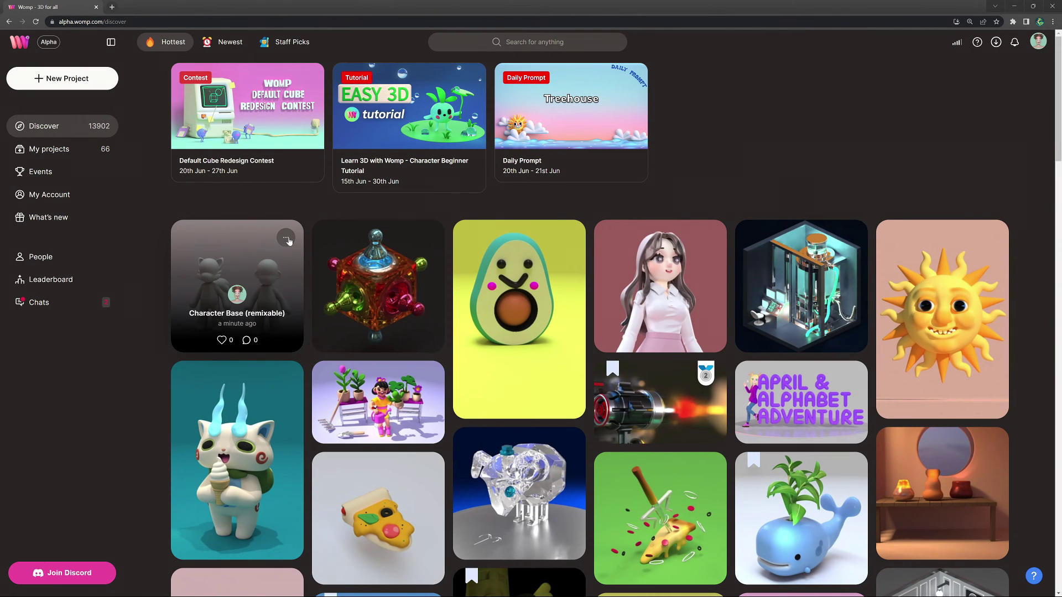
{"action": "left_click", "coordinate": [285, 239]}
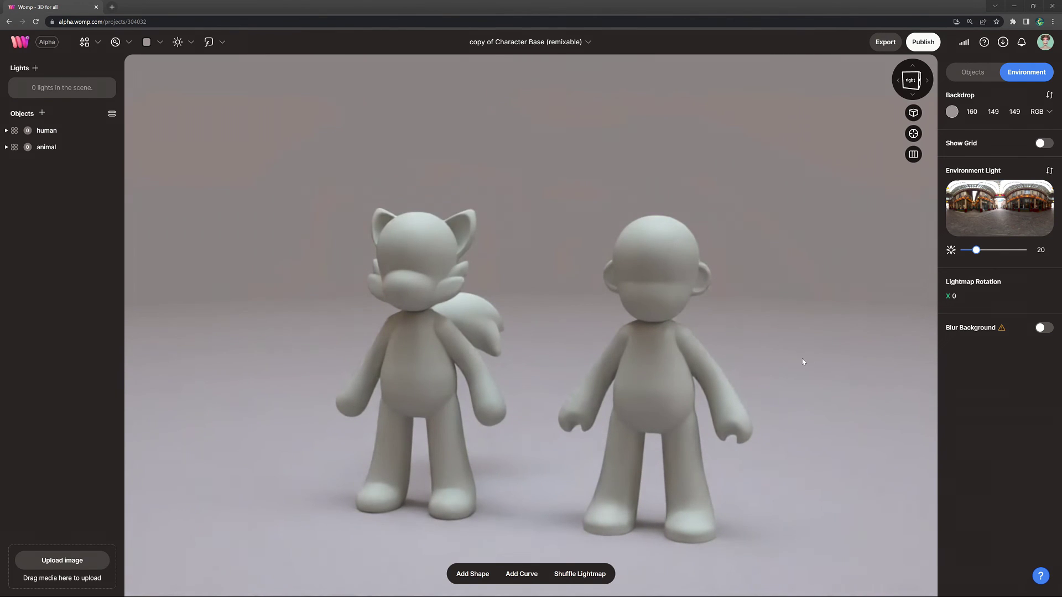
{"action": "left_click_drag", "start_coordinate": [803, 362], "coordinate": [673, 354]}
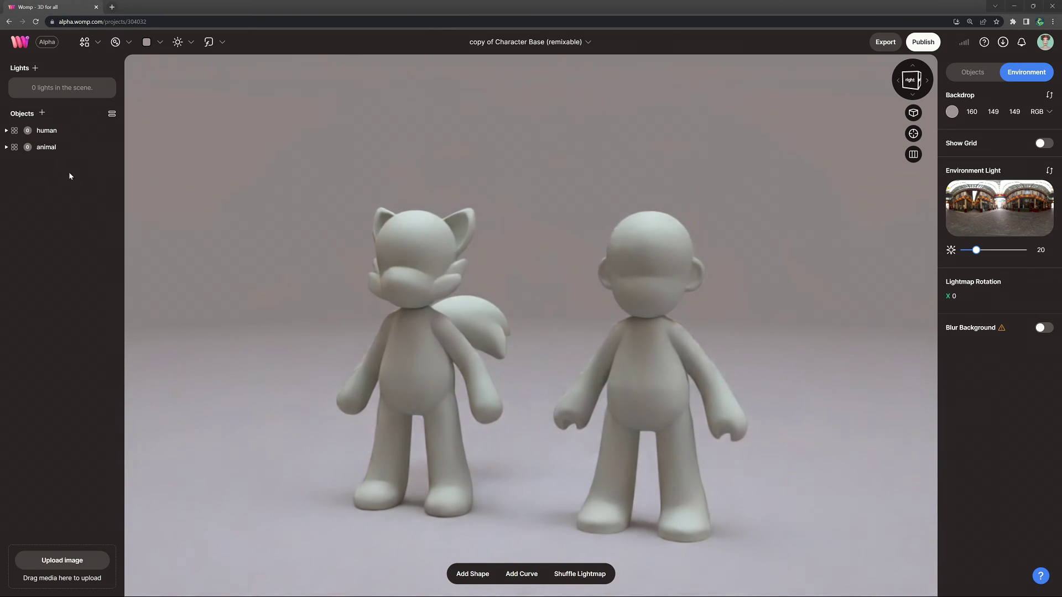
{"action": "left_click", "coordinate": [6, 147]}
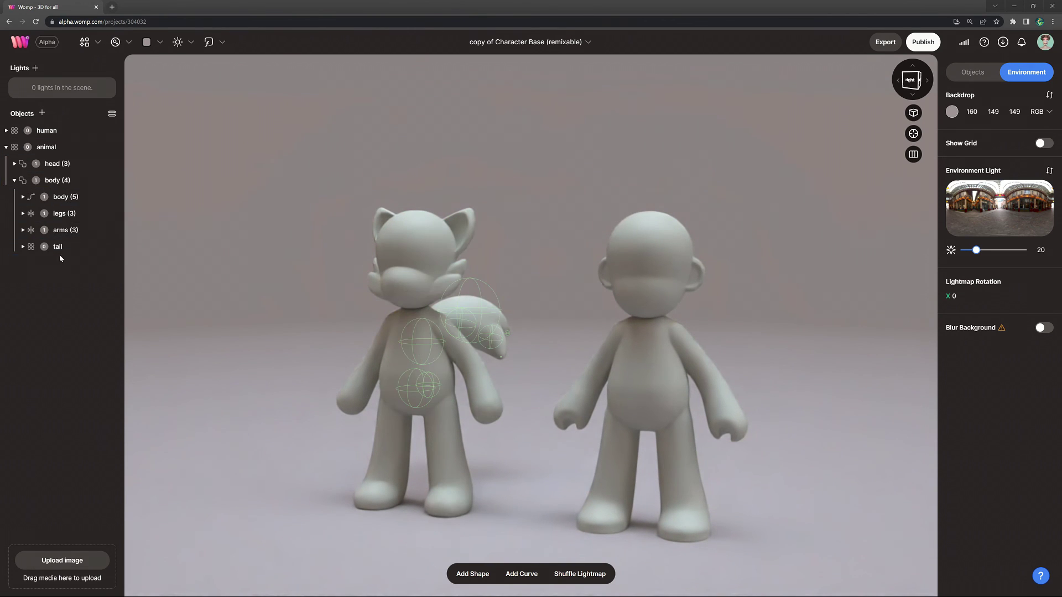
{"action": "left_click", "coordinate": [6, 147]}
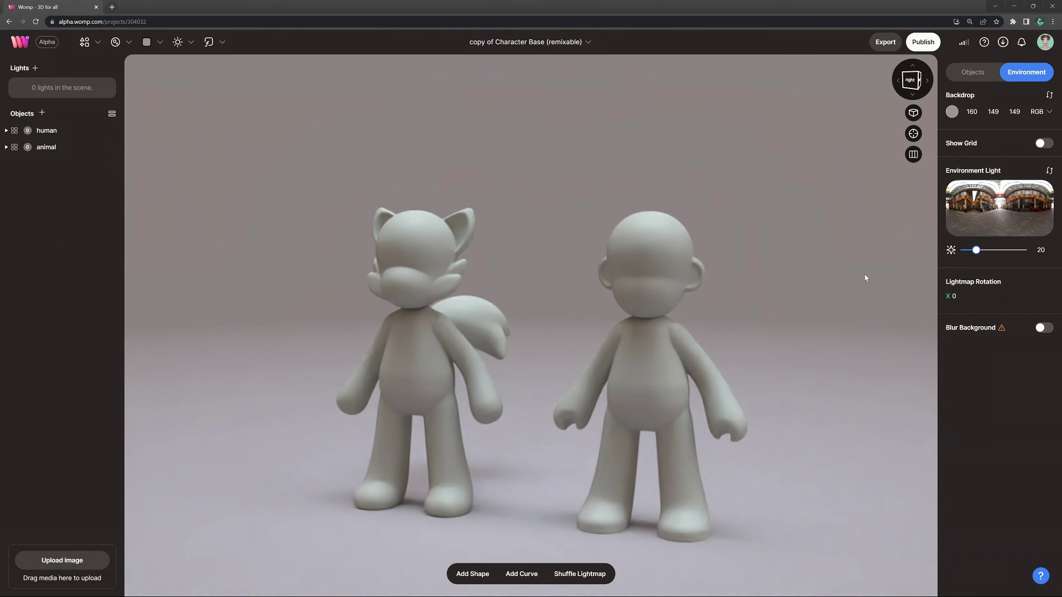
{"action": "left_click_drag", "start_coordinate": [622, 426], "coordinate": [599, 414]}
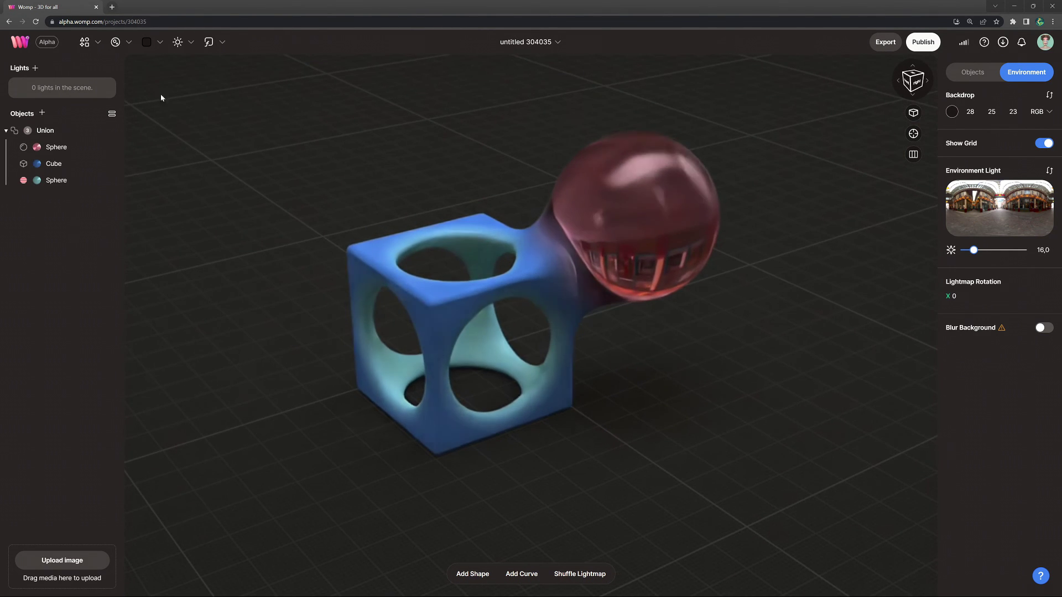
Search the community scenes for "Character Base" and add Character Base (remixable) to the new project
{"action": "left_click", "coordinate": [86, 43]}
{"action": "left_click", "coordinate": [179, 266]}
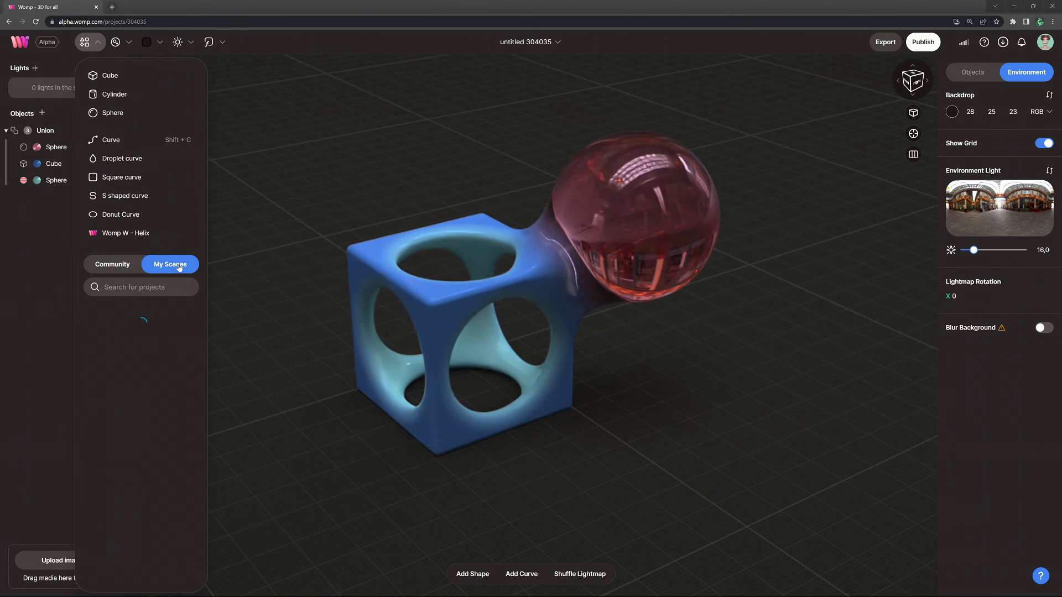
{"action": "mouse_move", "coordinate": [129, 415]}
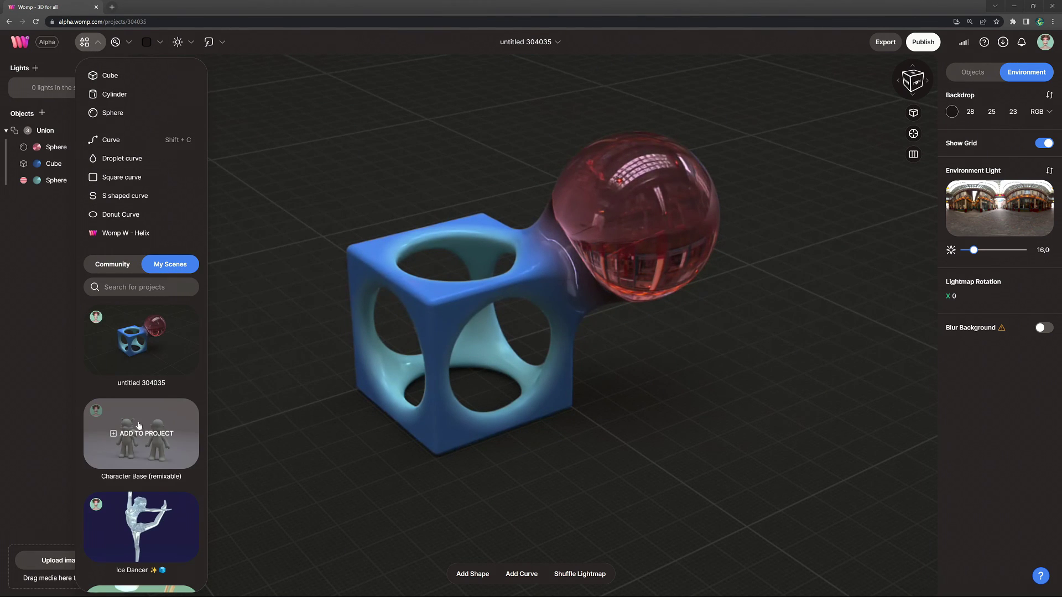
{"action": "left_click", "coordinate": [127, 269]}
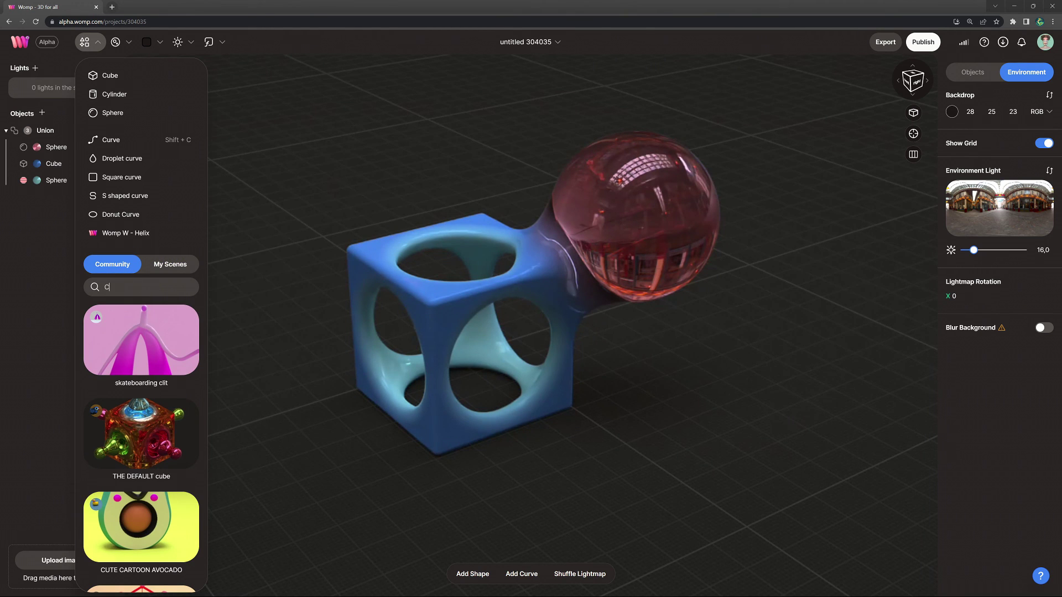
{"action": "type", "text": "Character Base"}
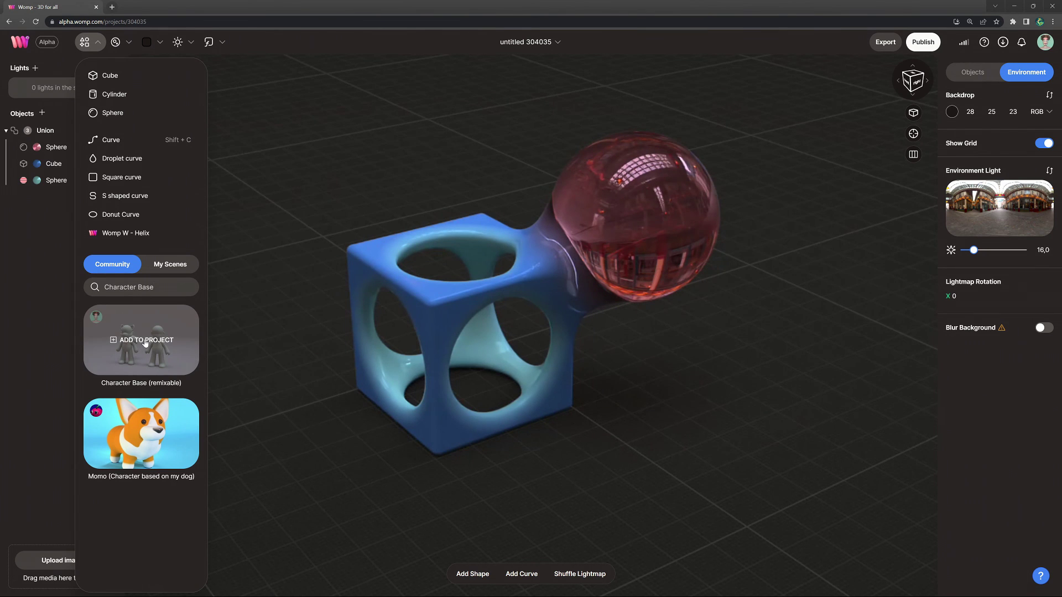
{"action": "left_click", "coordinate": [145, 341]}
{"action": "left_click", "coordinate": [504, 479]}
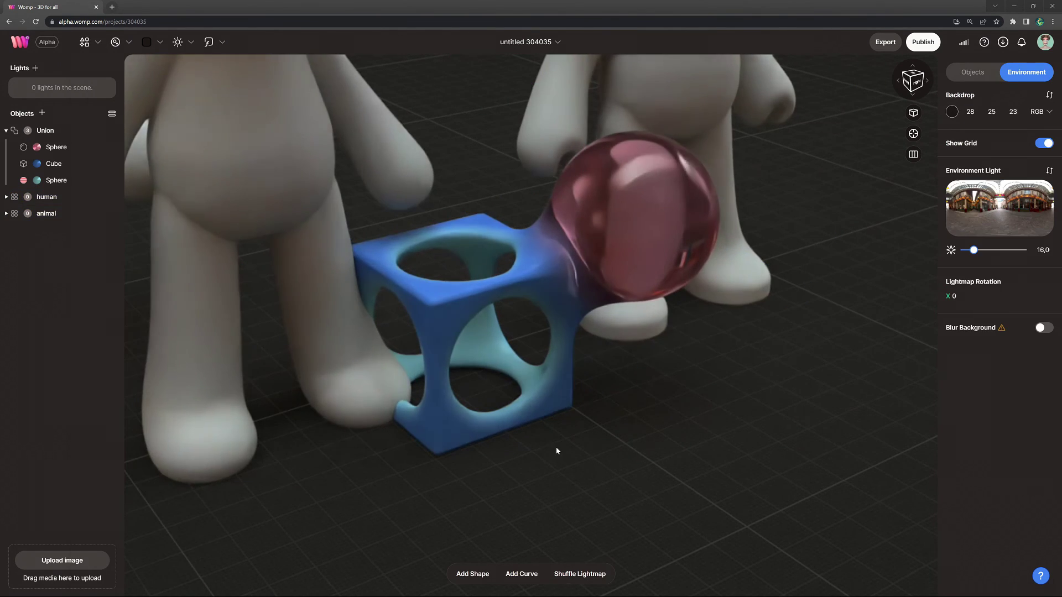
Delete the default Union of the cube and spheres, keeping only the human and animal groups
{"action": "scroll", "coordinate": [556, 447], "scroll_direction": "down", "scroll_amount": 5}
{"action": "left_click_drag", "start_coordinate": [538, 390], "coordinate": [421, 379]}
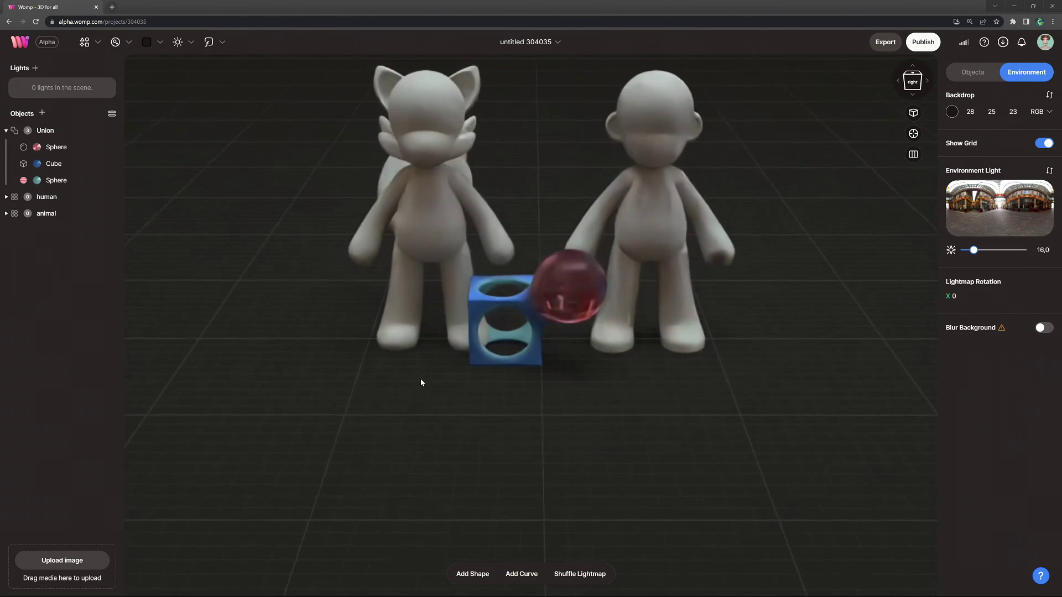
{"action": "scroll", "coordinate": [421, 380], "scroll_direction": "down", "scroll_amount": 2}
{"action": "right_click_drag", "start_coordinate": [420, 387], "coordinate": [416, 393]}
{"action": "left_click_drag", "start_coordinate": [416, 393], "coordinate": [345, 348]}
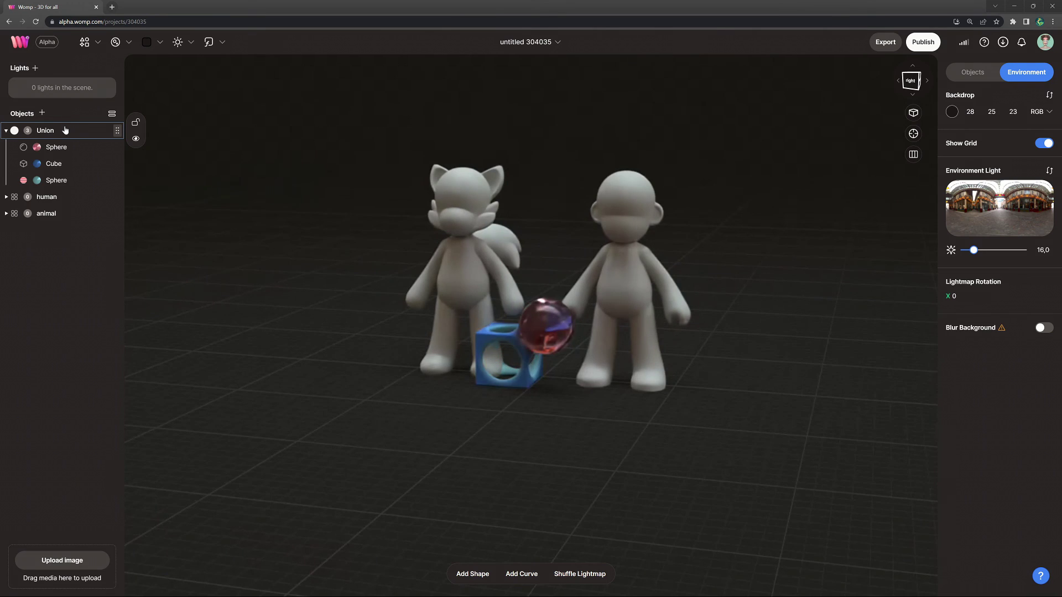
{"action": "key", "text": "Delete"}
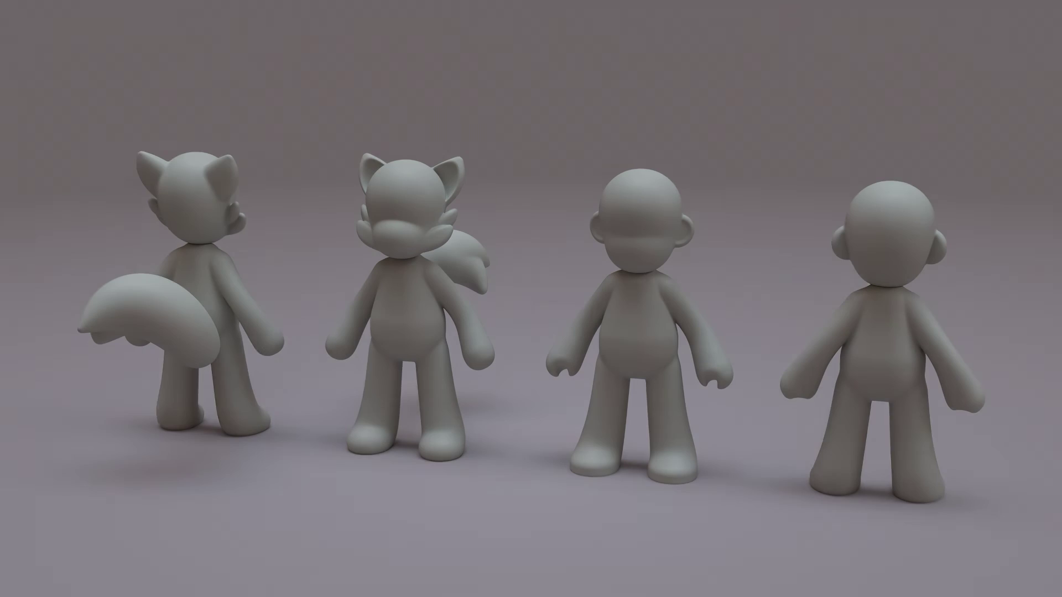